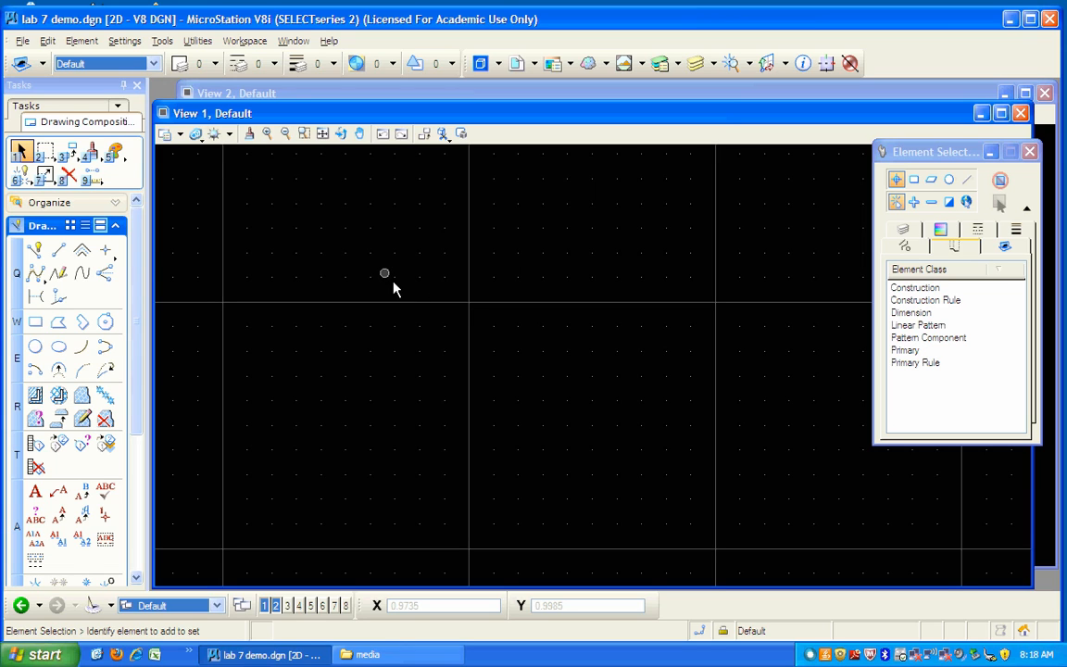
# - Set the Default model's working unit format to MU:SU in the design file settings
pyautogui.click(134, 45)
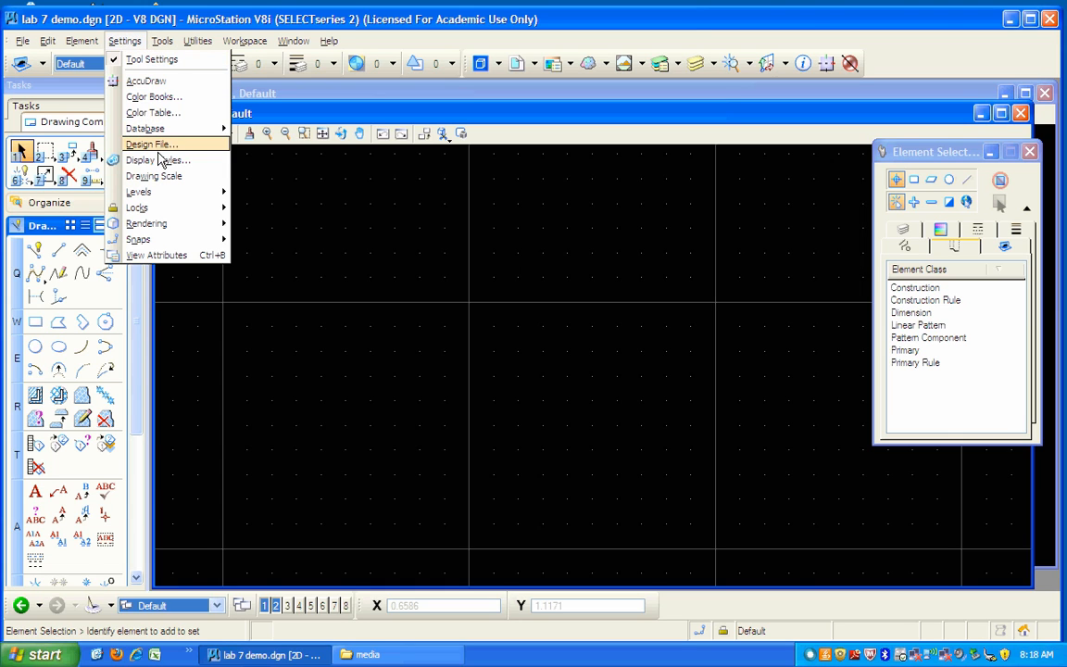
pyautogui.click(144, 143)
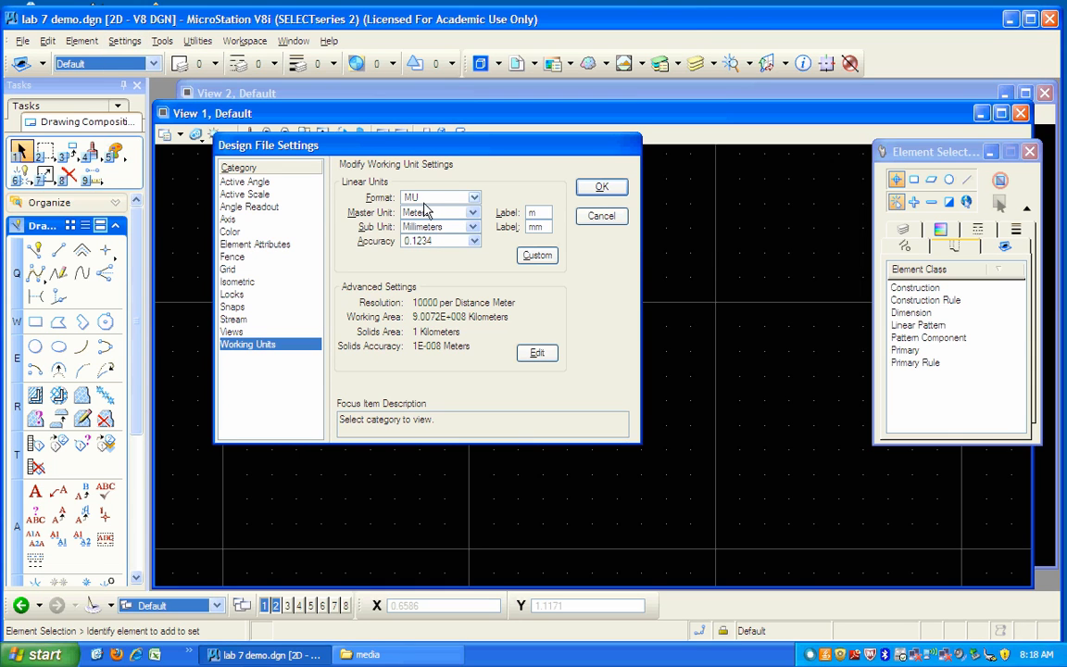
pyautogui.click(472, 198)
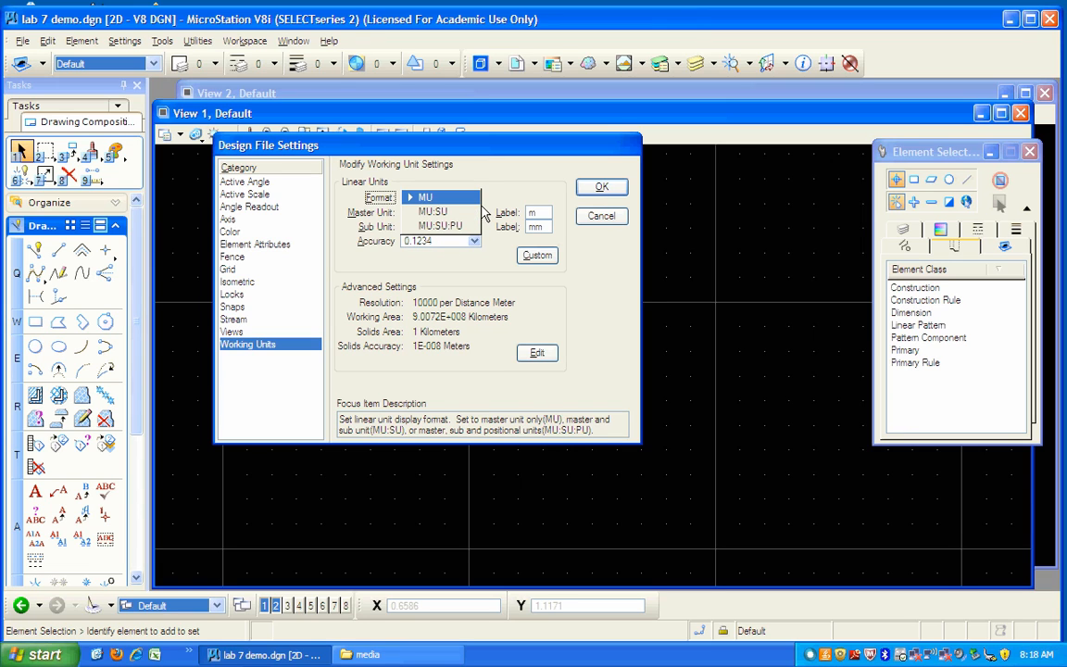
pyautogui.click(470, 215)
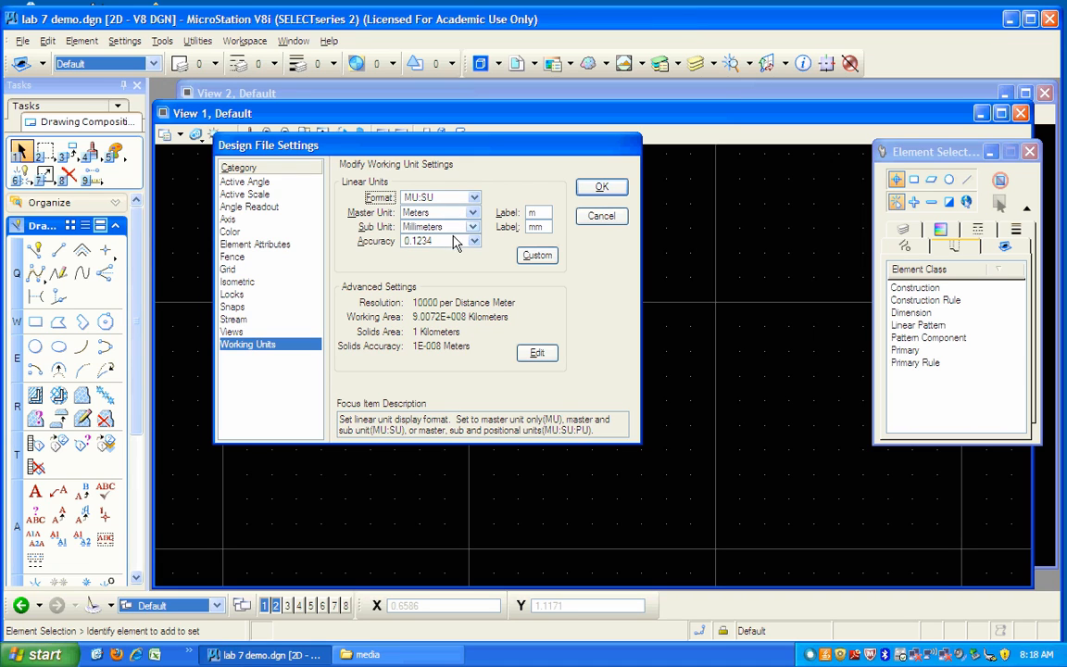
pyautogui.click(619, 200)
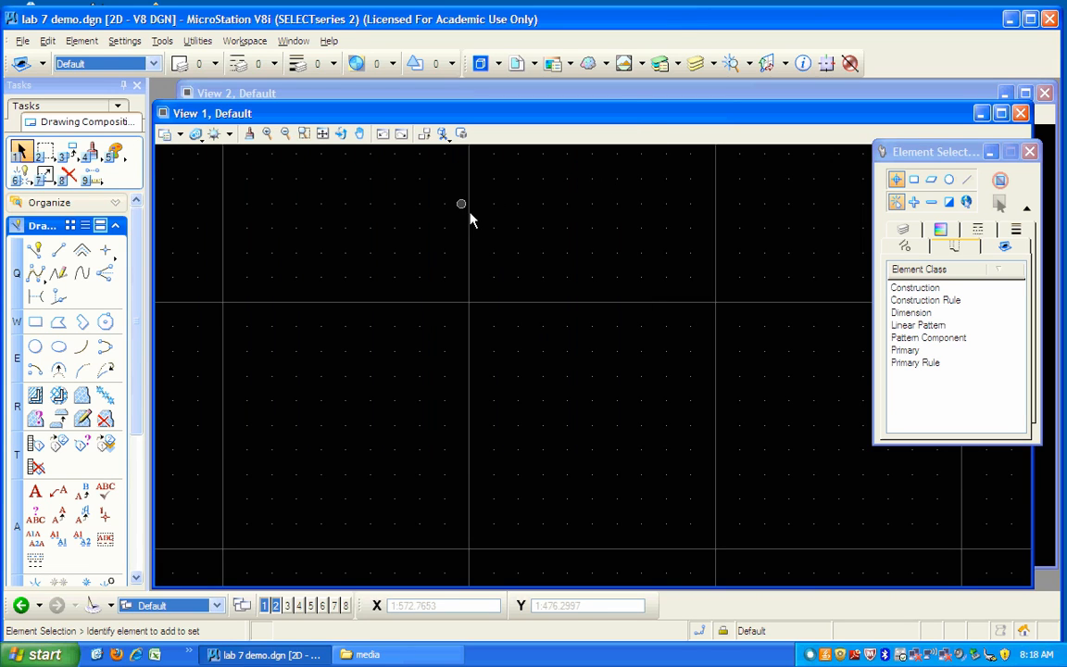
# - Create a 2D design model from seed named "Rocker arm"
pyautogui.click(498, 65)
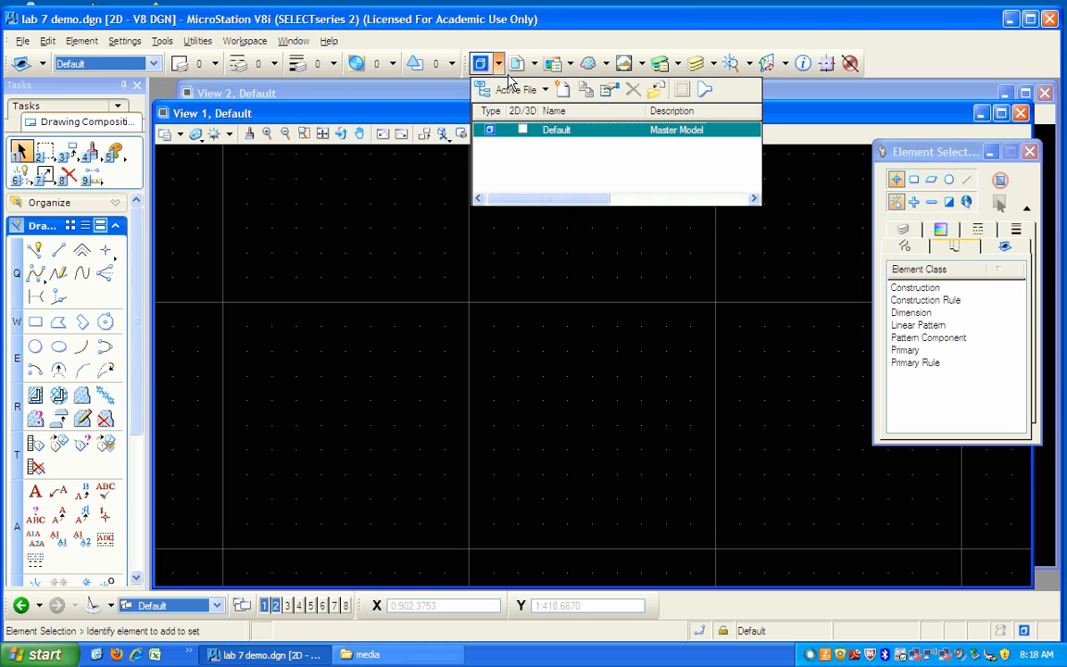
pyautogui.click(564, 92)
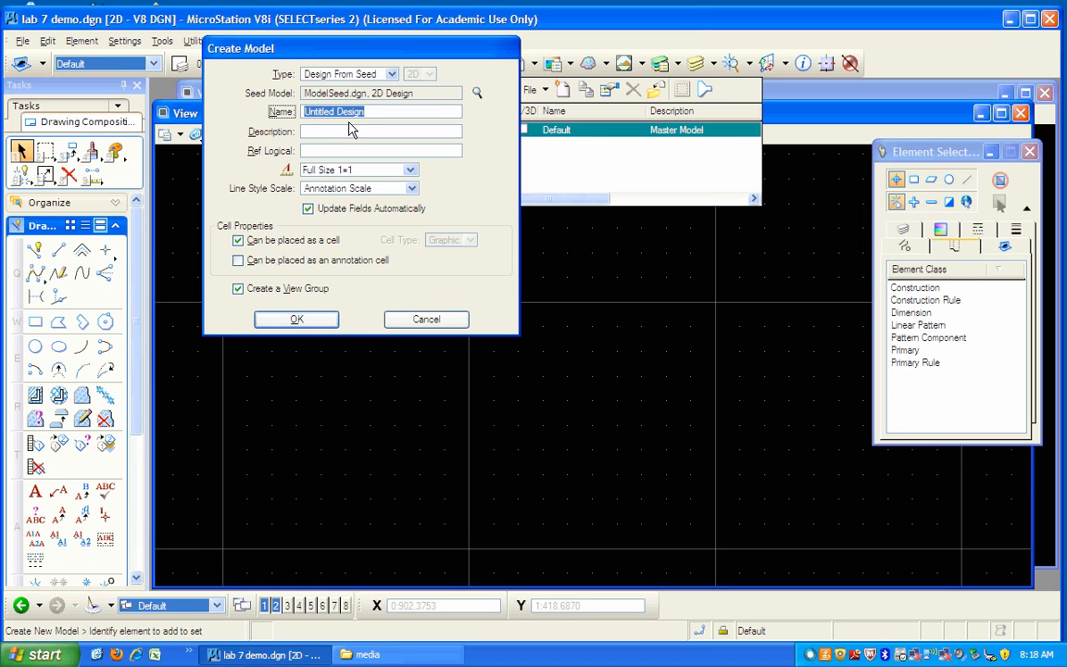
pyautogui.write('Rocker arm')
pyautogui.click(306, 324)
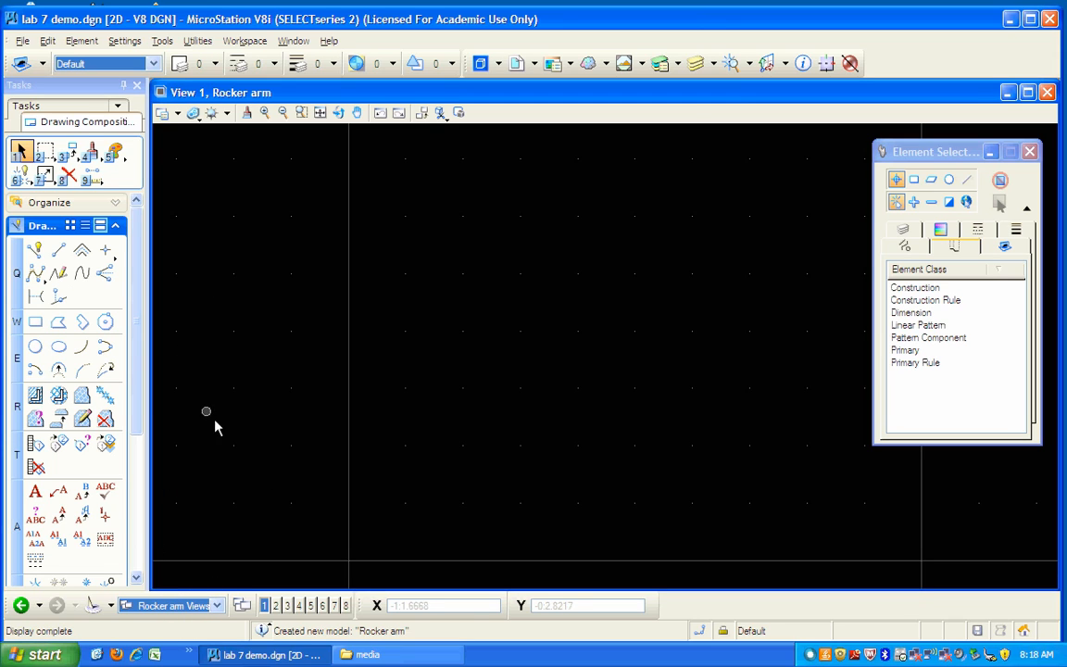
# - Set the Rocker arm model's working units to format MU with inches as both master unit and sub unit
pyautogui.click(124, 41)
pyautogui.click(153, 145)
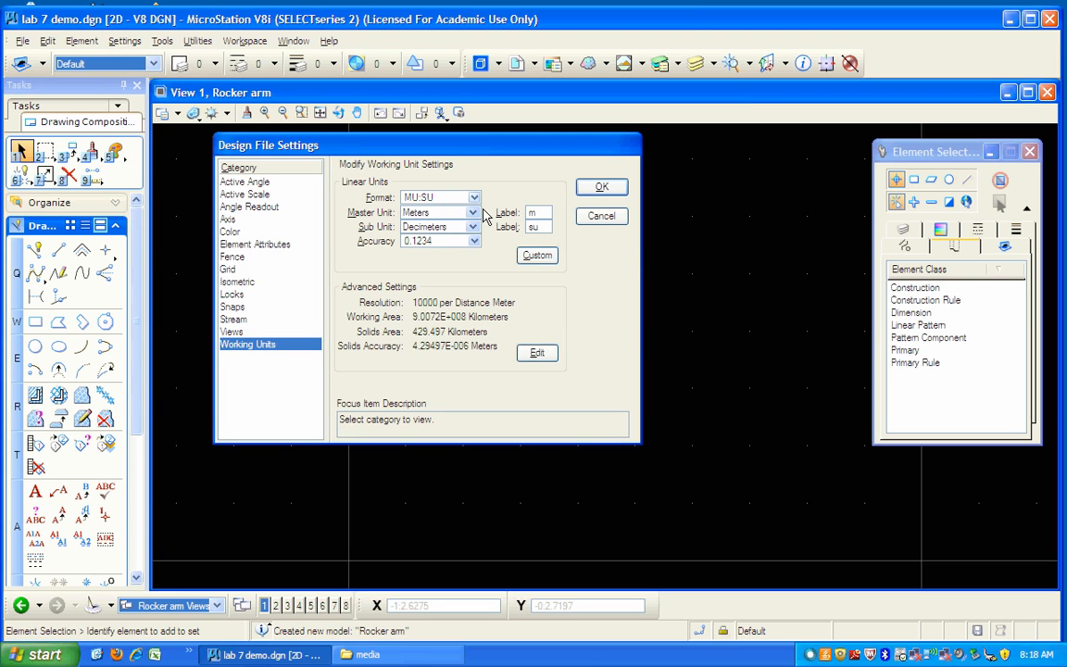
pyautogui.click(437, 197)
pyautogui.click(426, 182)
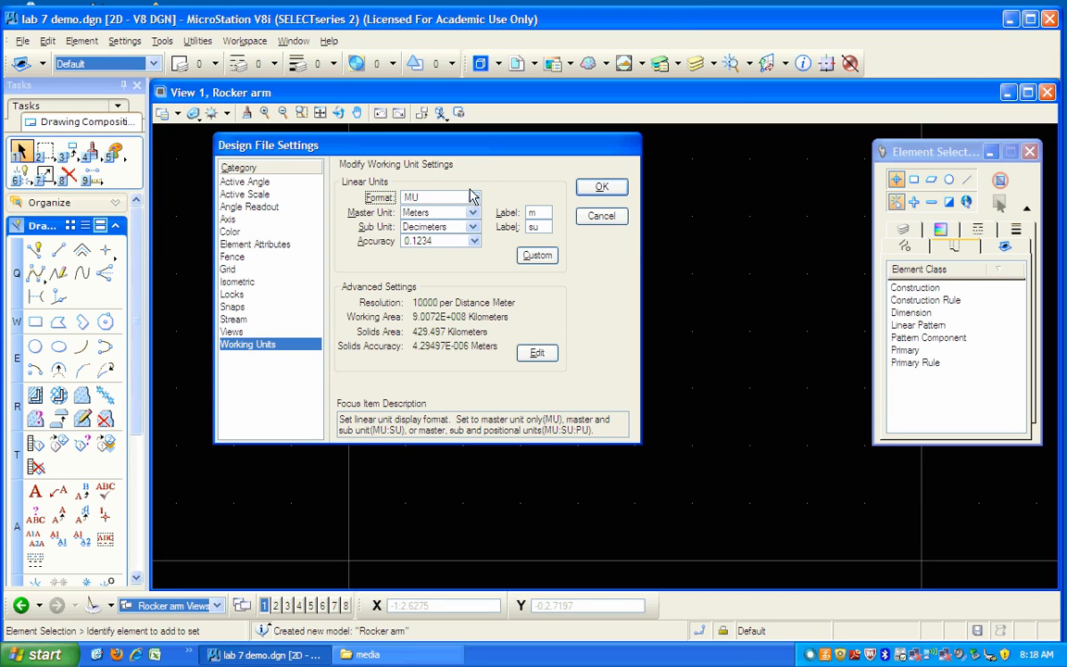
pyautogui.click(439, 212)
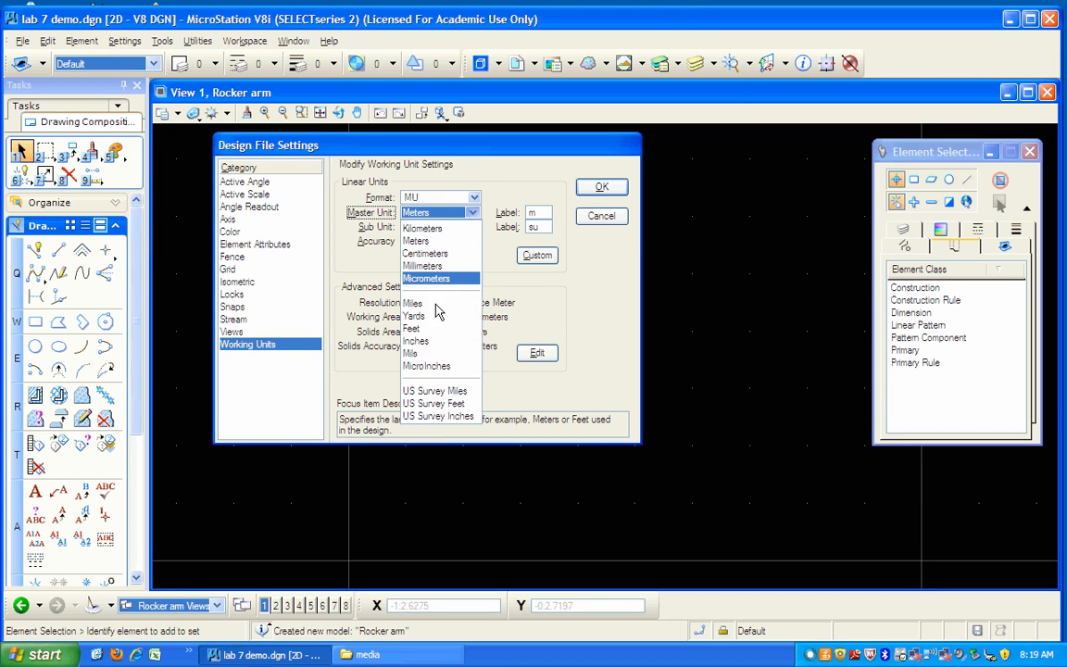
pyautogui.click(428, 340)
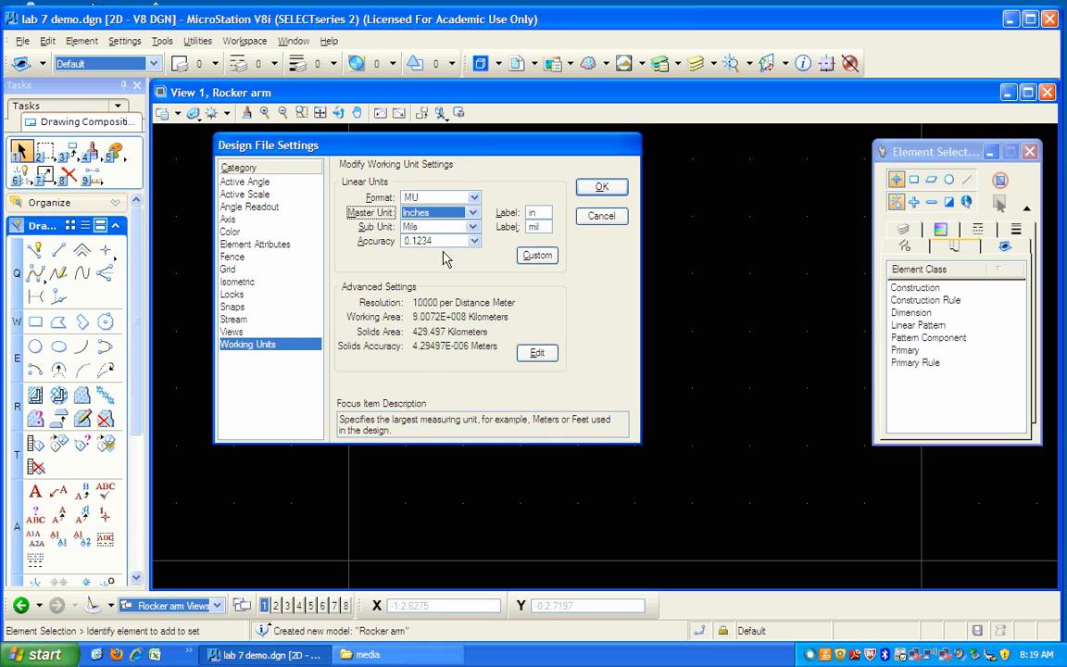
pyautogui.click(472, 227)
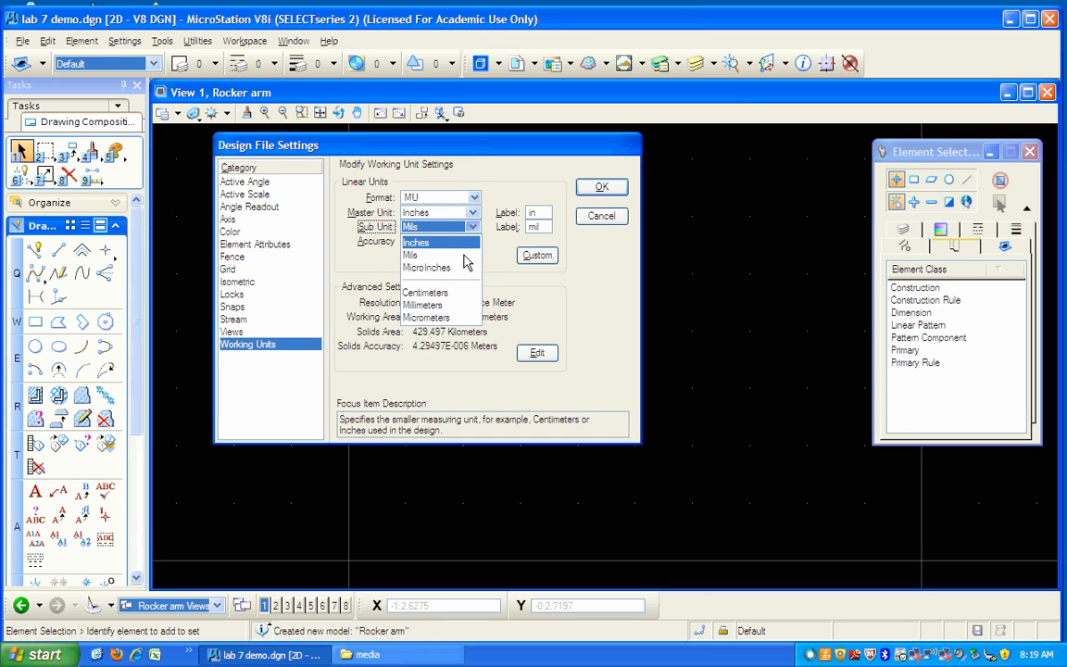
pyautogui.click(422, 241)
pyautogui.click(614, 194)
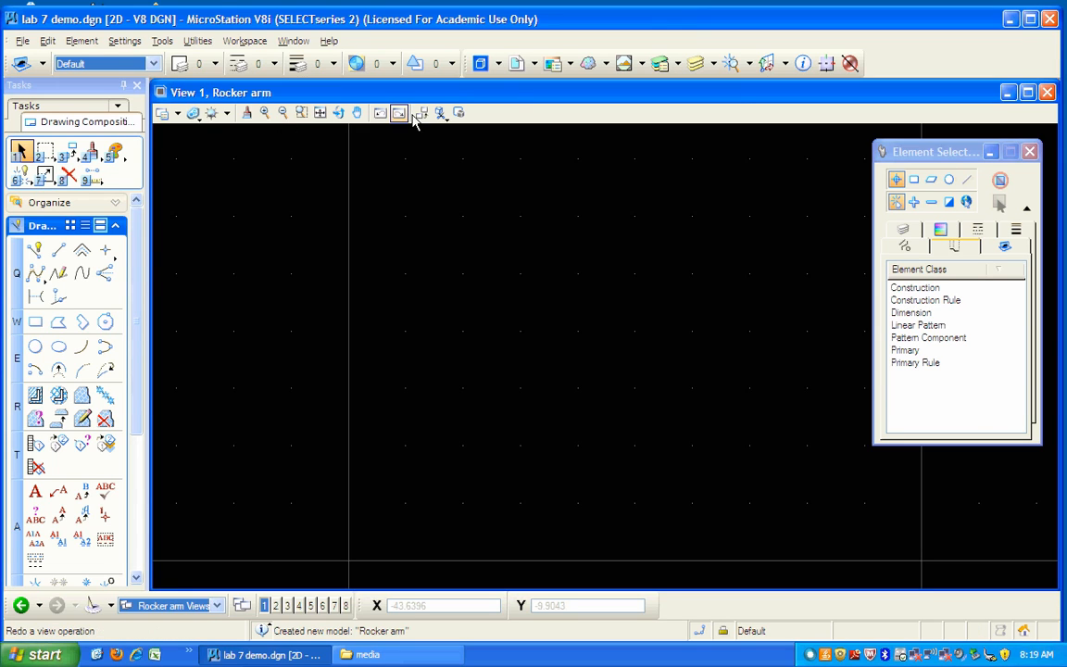
# - Create a model of type Sheet From Seed named "Rocker are sheet"
pyautogui.click(506, 74)
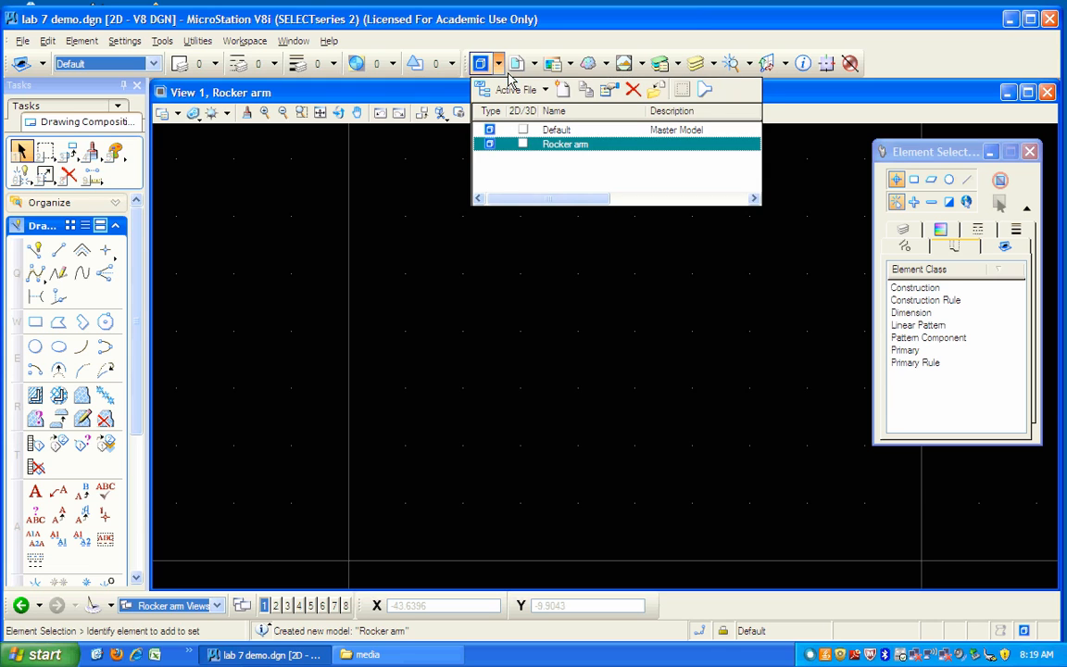
pyautogui.click(562, 89)
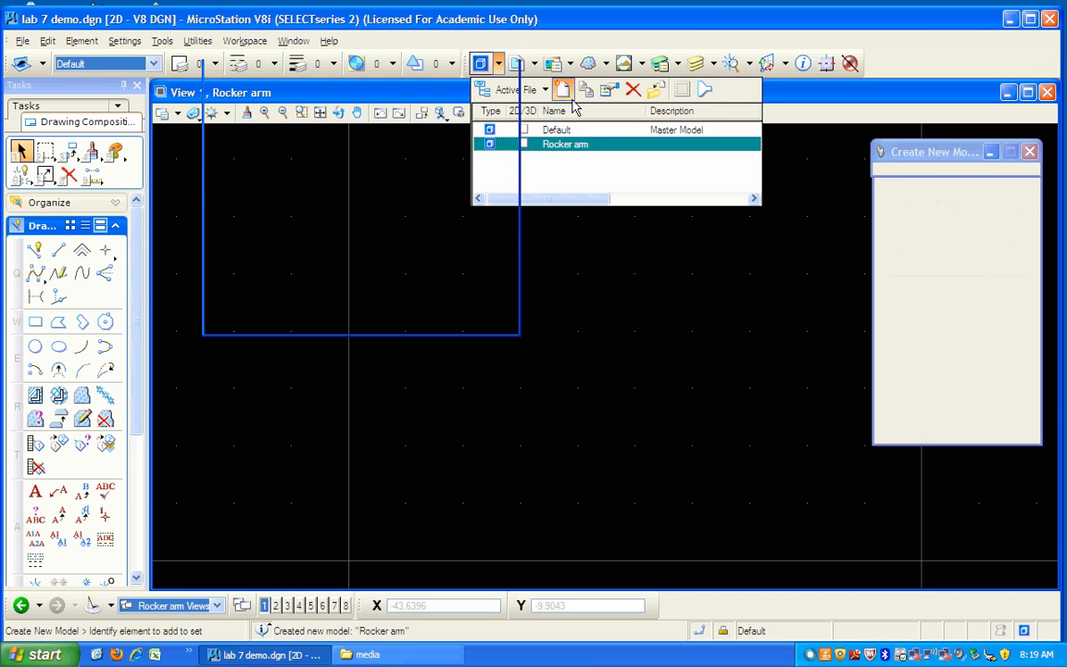
pyautogui.click(400, 76)
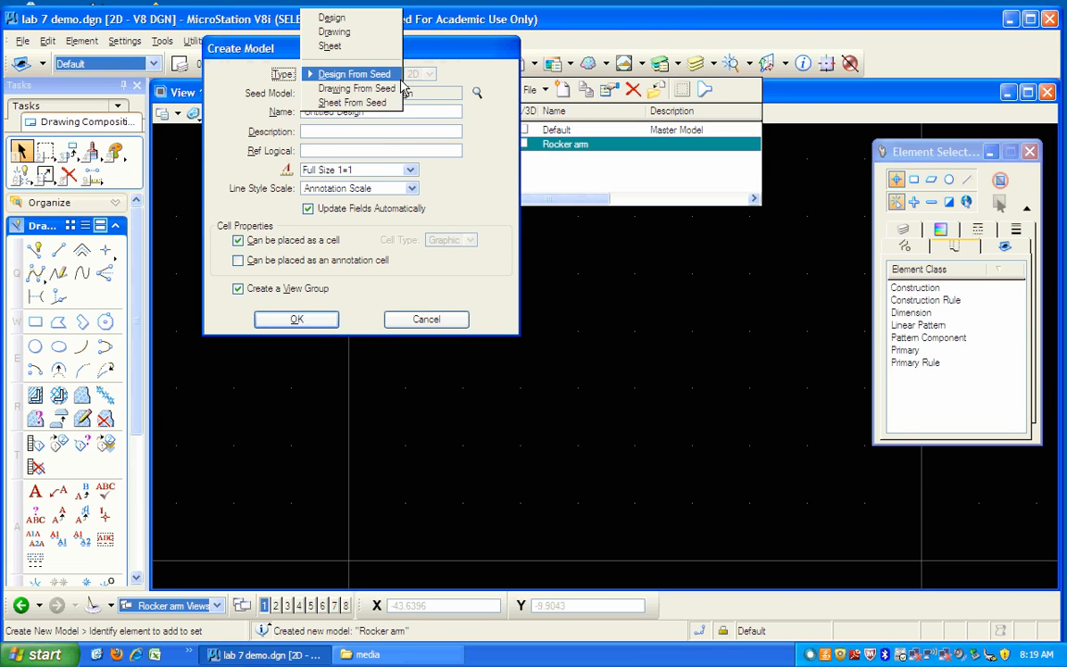
pyautogui.click(366, 102)
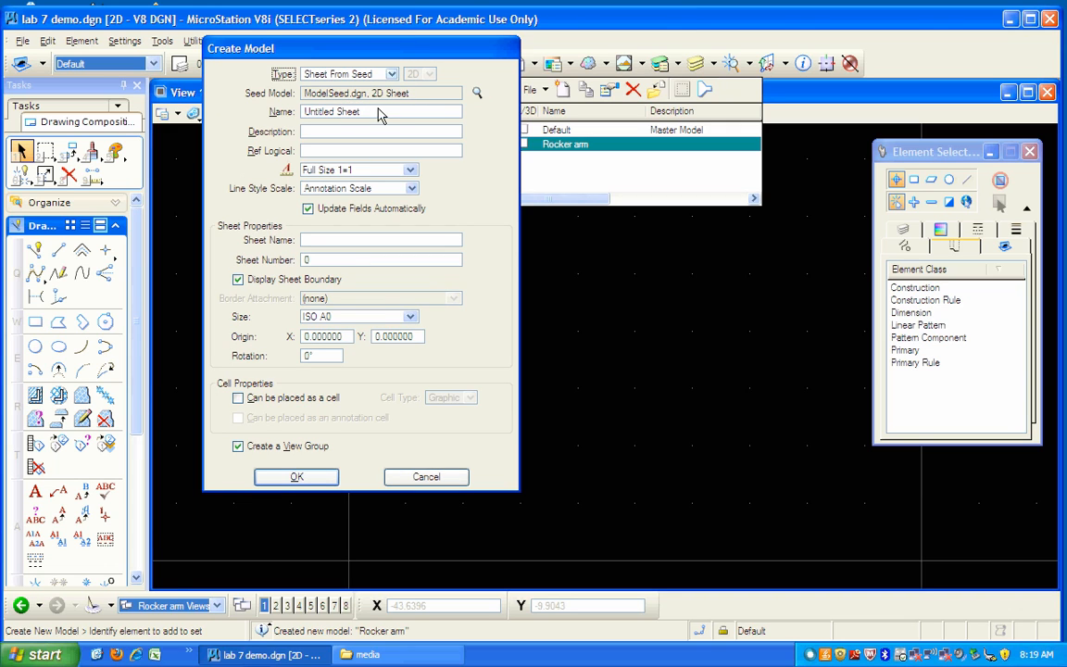
pyautogui.moveTo(372, 113); pyautogui.dragTo(294, 112)
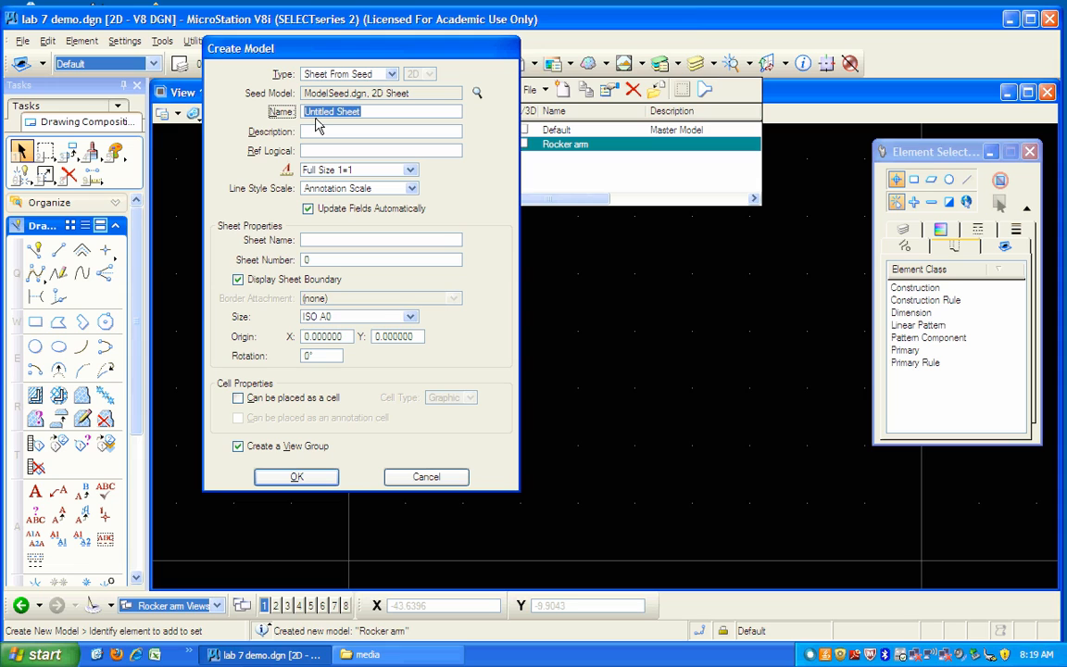
pyautogui.write('Rocker are sheet')
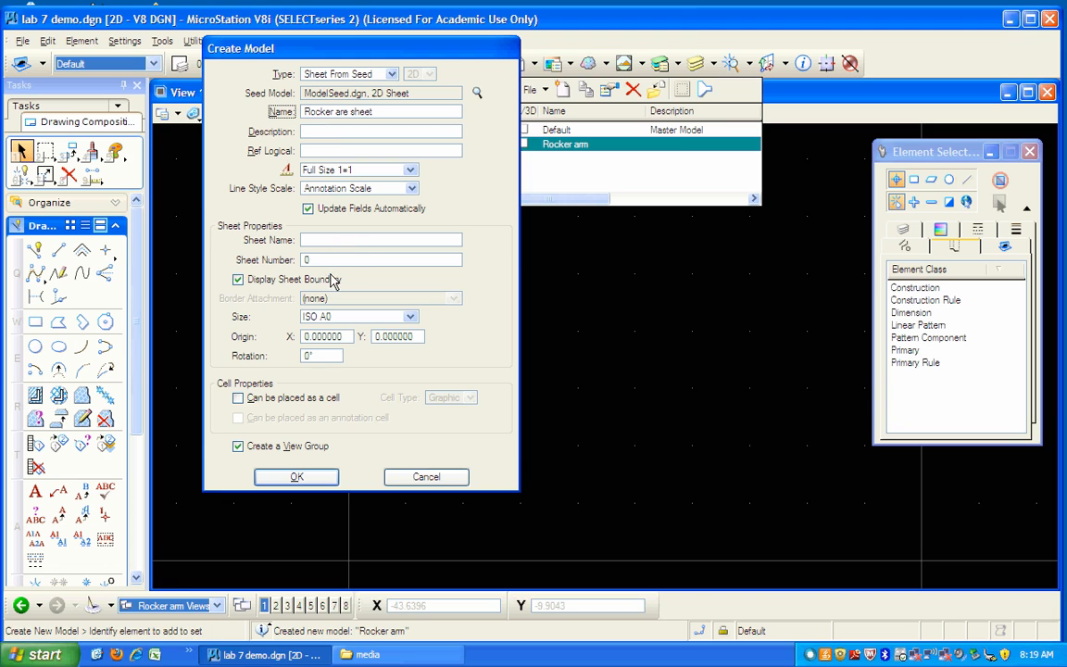
pyautogui.click(296, 476)
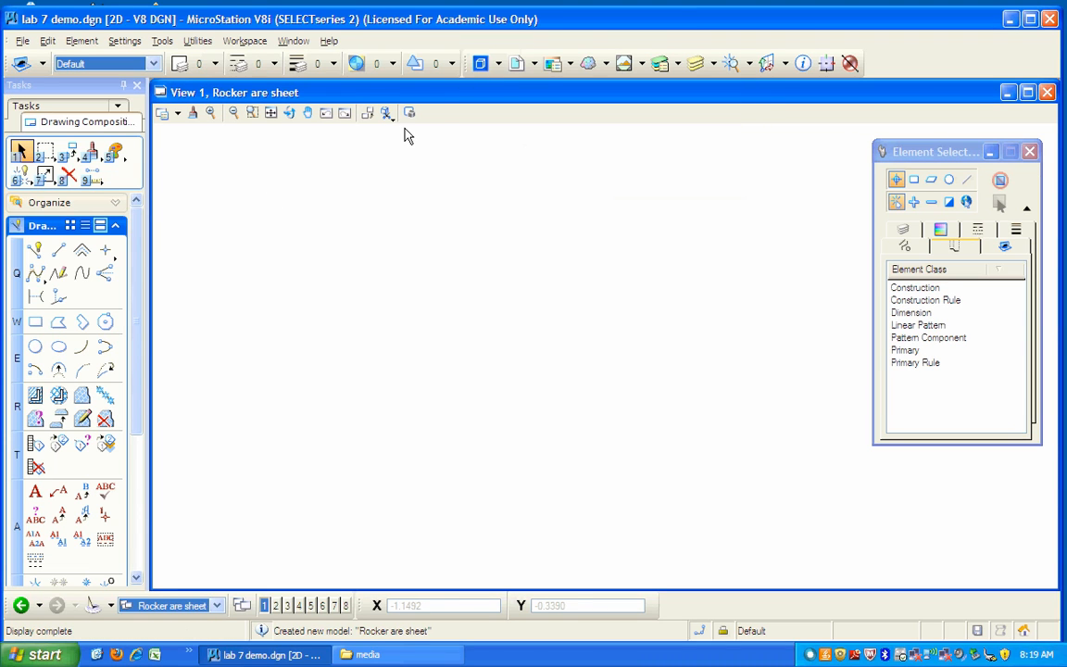
# - Create another model of type Sheet From Seed named "Wall sheet"
pyautogui.click(481, 63)
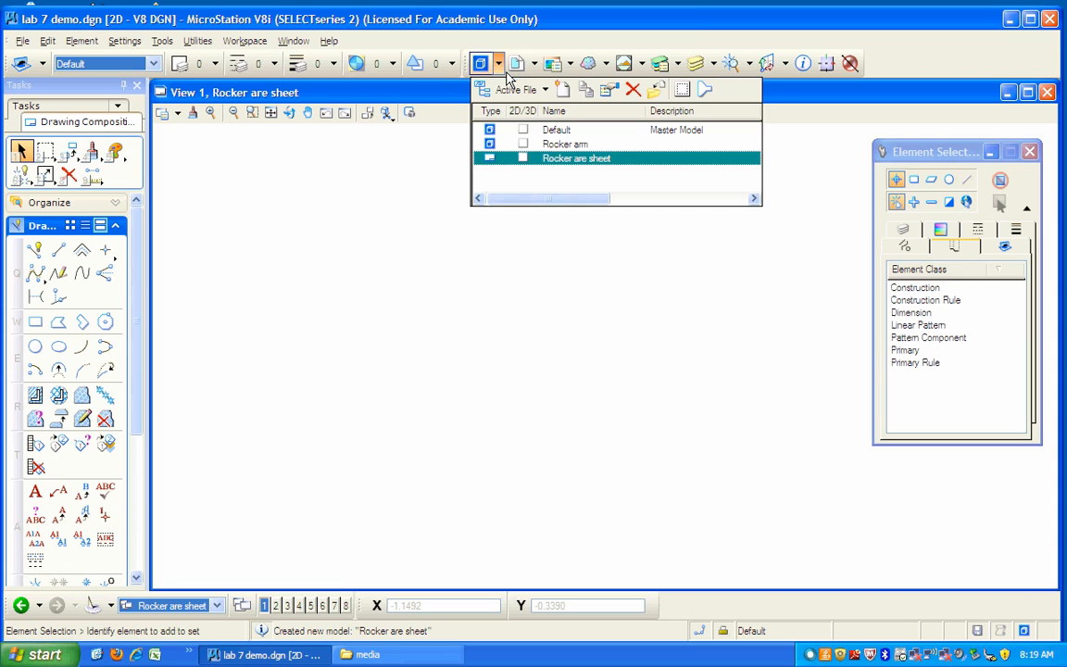
pyautogui.click(562, 89)
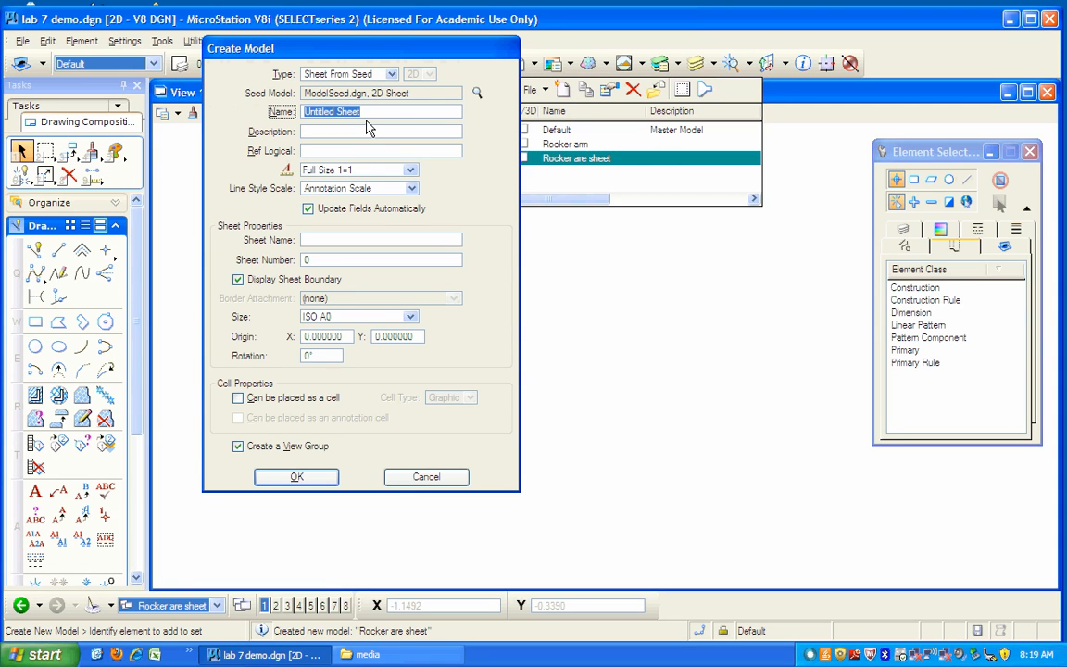
pyautogui.write('Wall sheet')
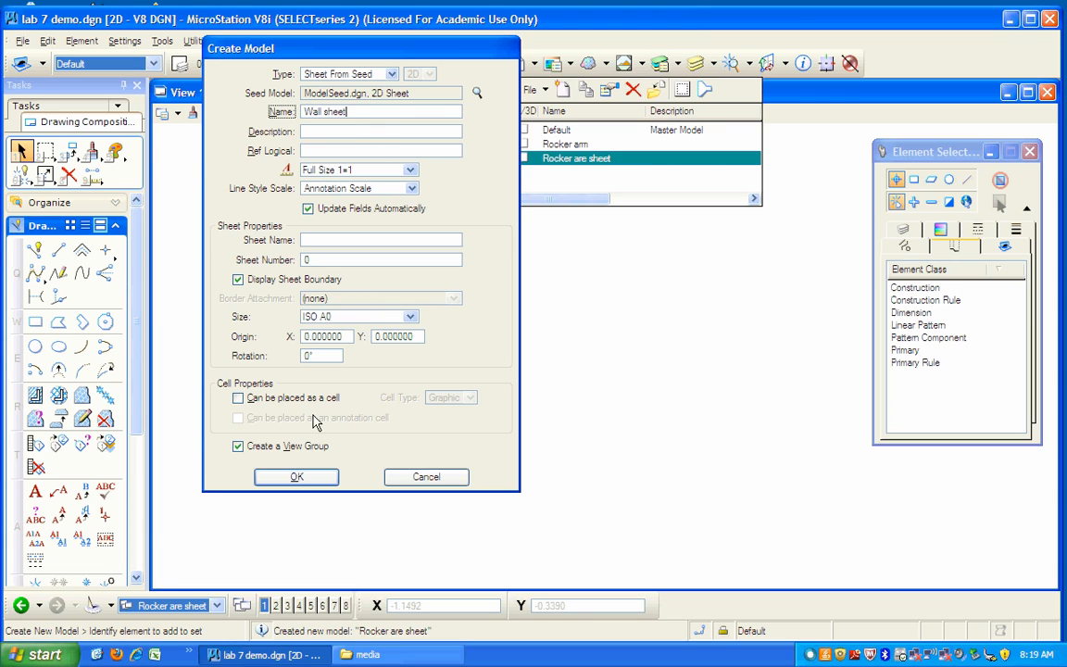
pyautogui.click(303, 479)
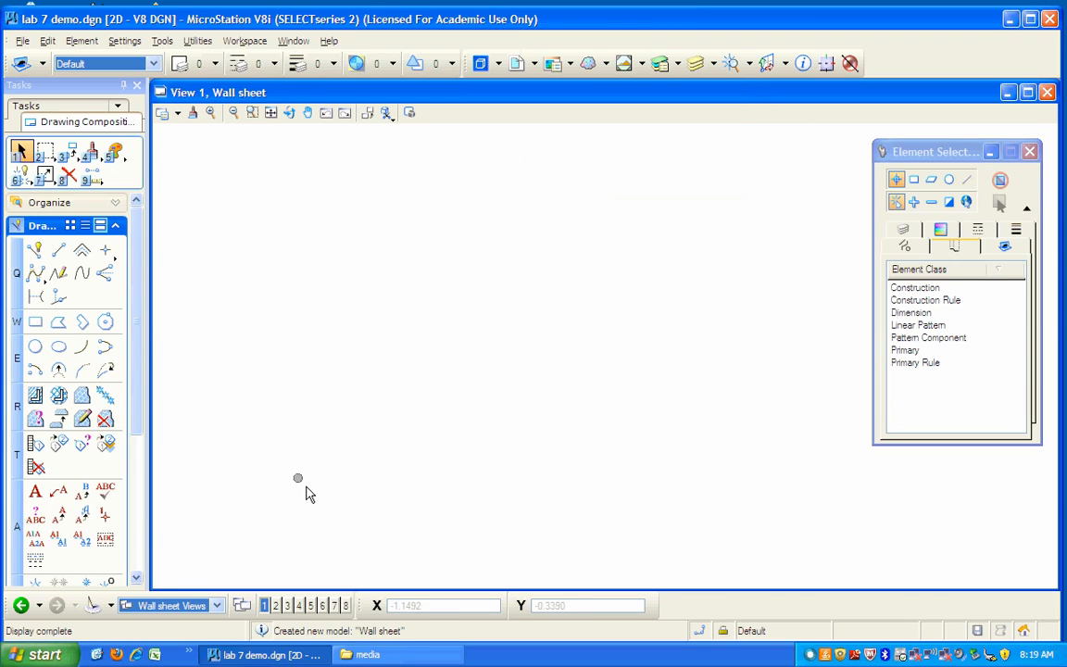
# - Set the Wall sheet model's working units to inches for both master unit and sub unit
pyautogui.click(122, 42)
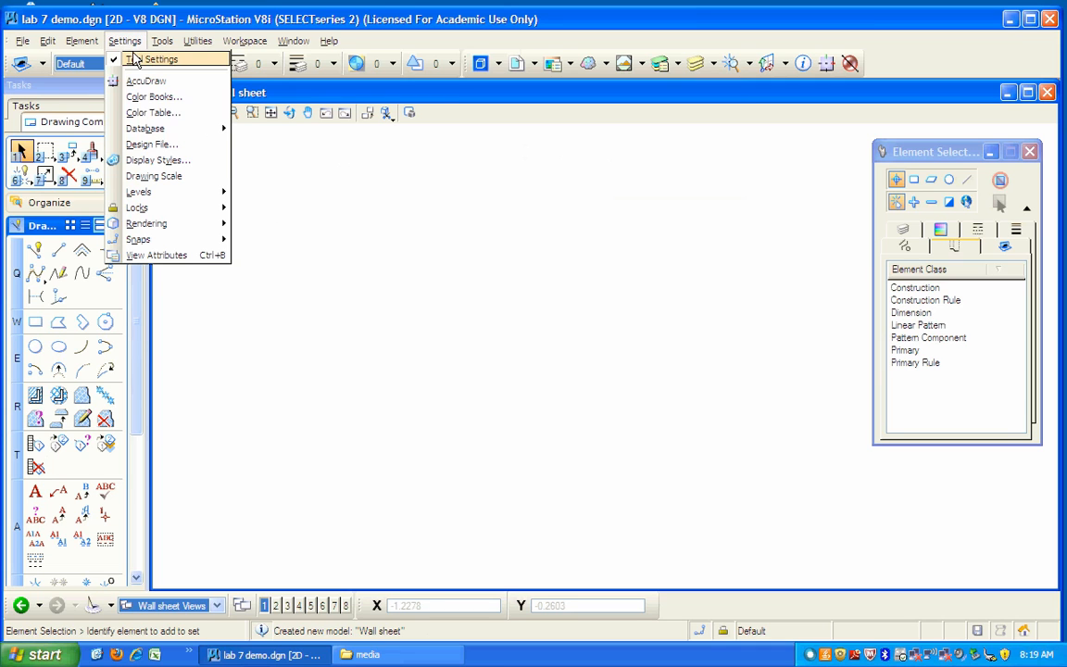
pyautogui.click(152, 144)
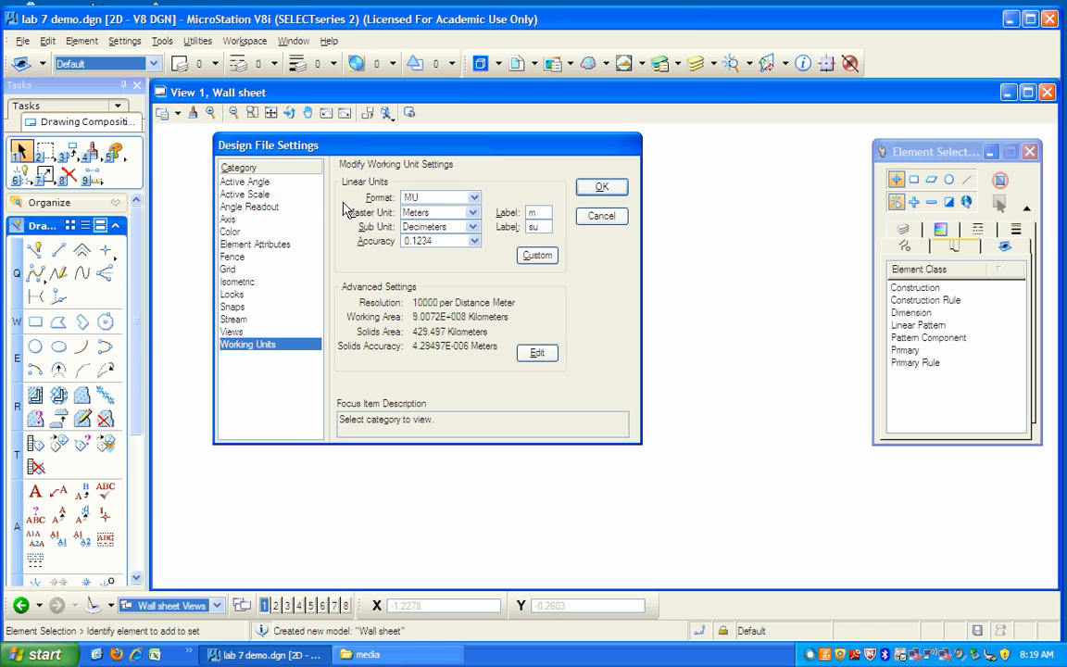
pyautogui.click(474, 214)
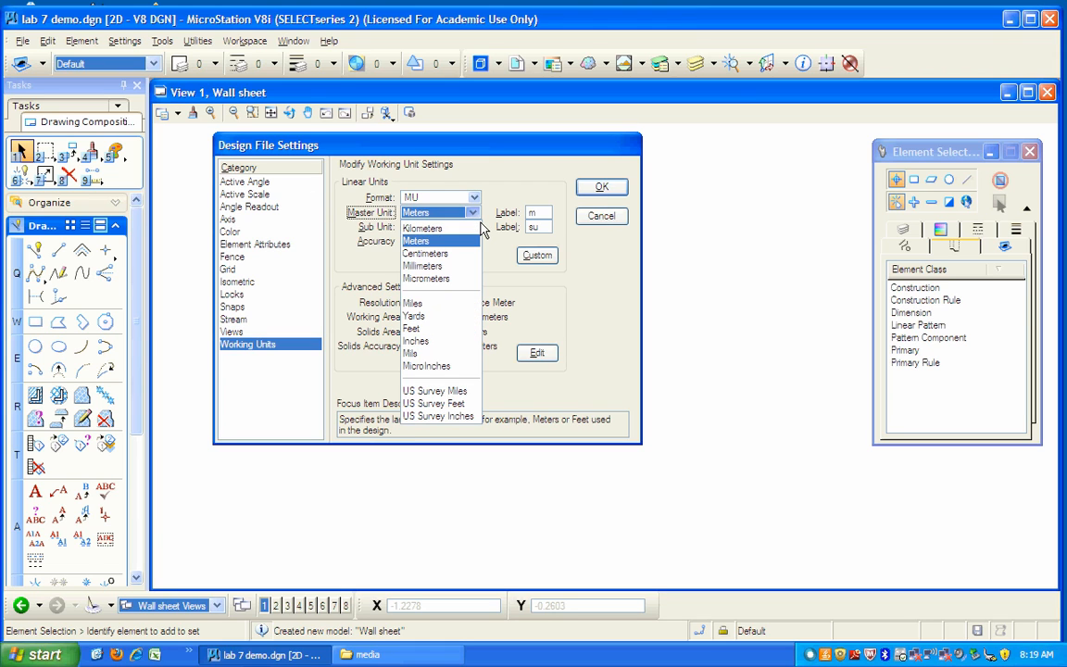
pyautogui.click(447, 343)
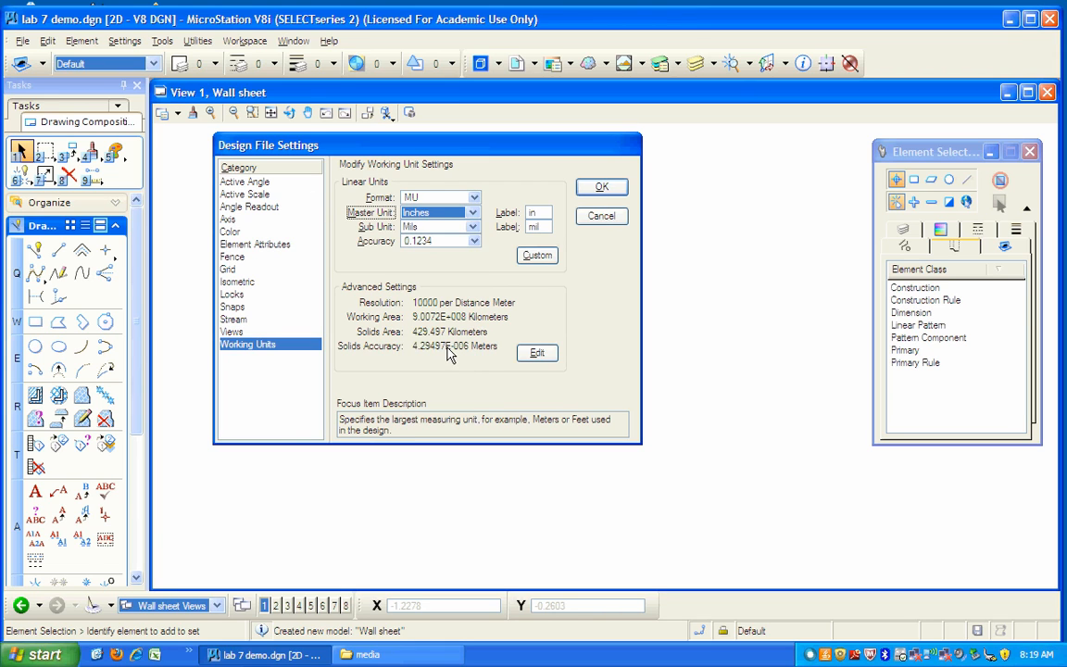
pyautogui.click(473, 227)
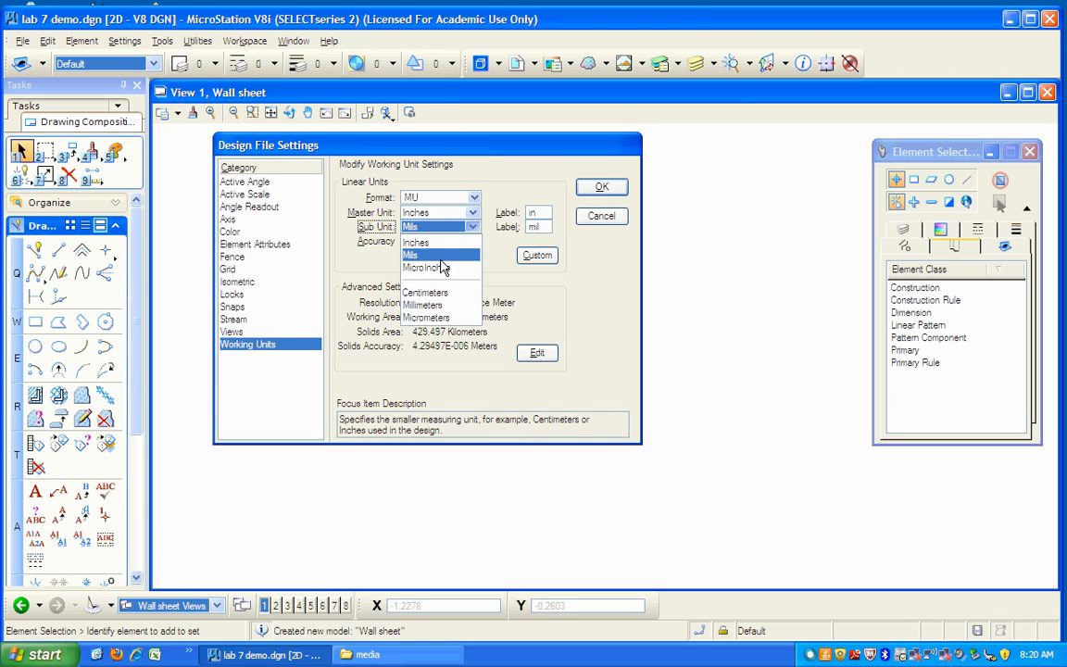
pyautogui.click(417, 241)
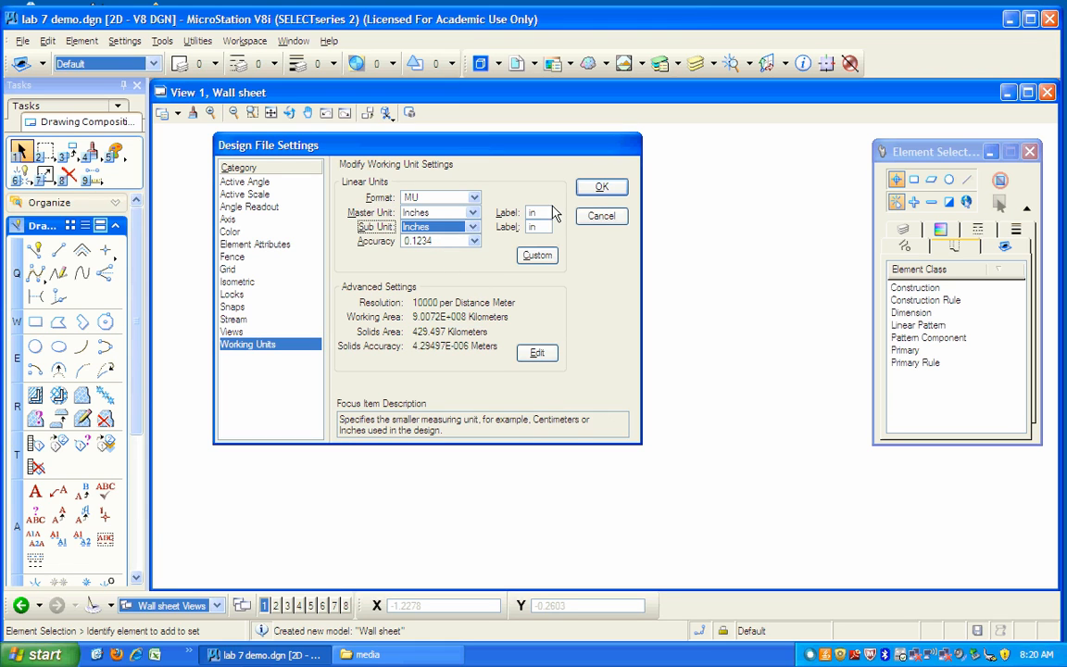
pyautogui.click(610, 197)
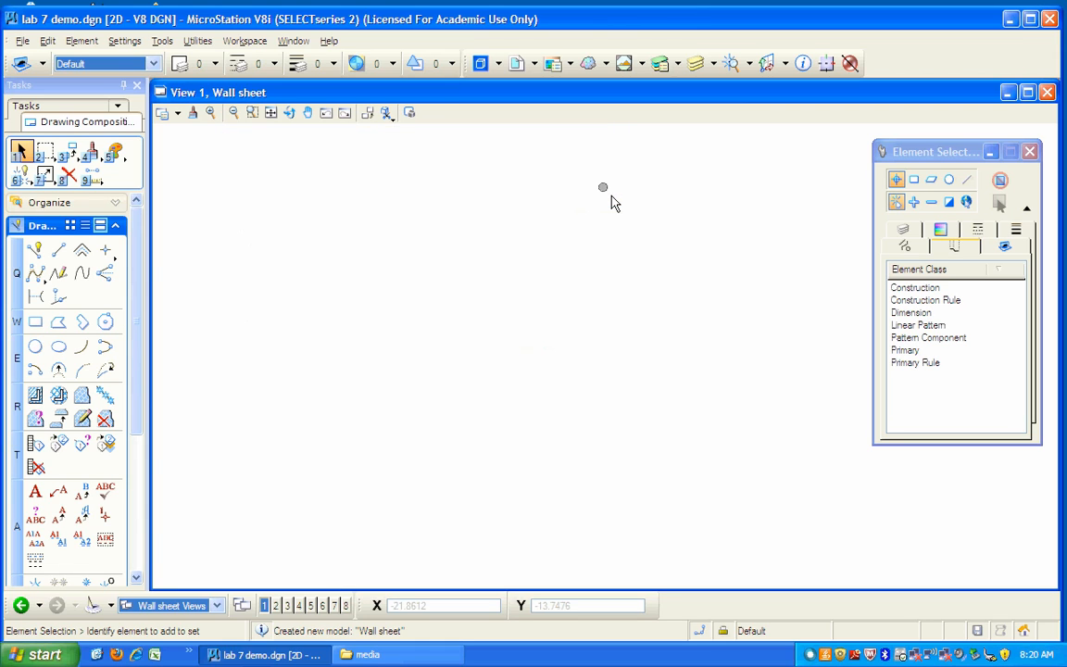
# - Set the Rocker are sheet model's working units to inches for both master unit and sub unit
pyautogui.click(219, 607)
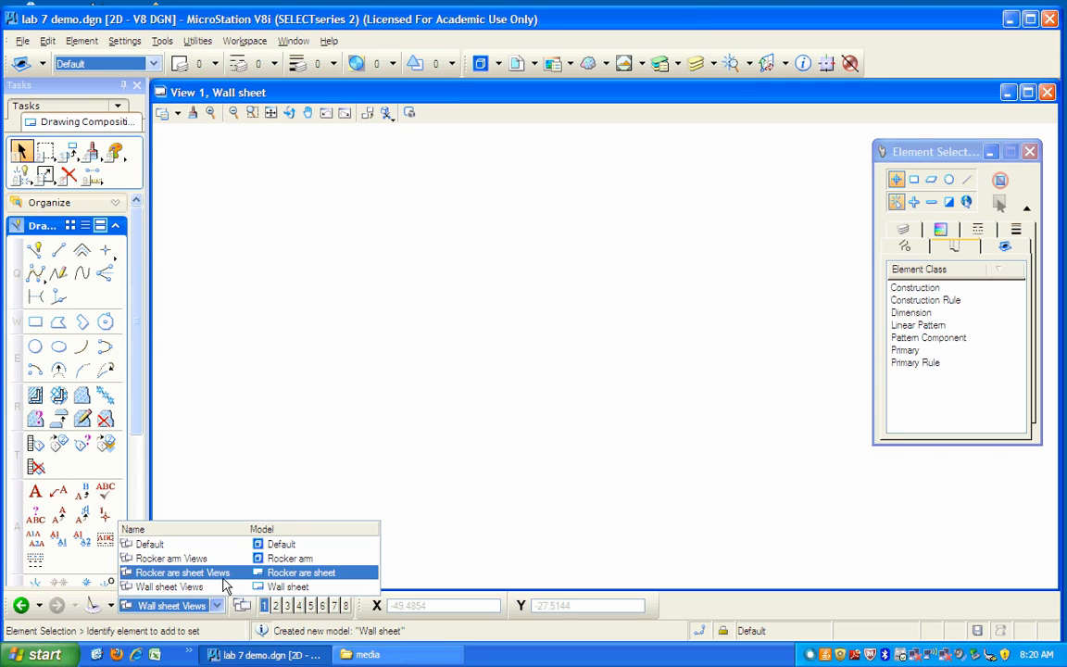
pyautogui.click(222, 574)
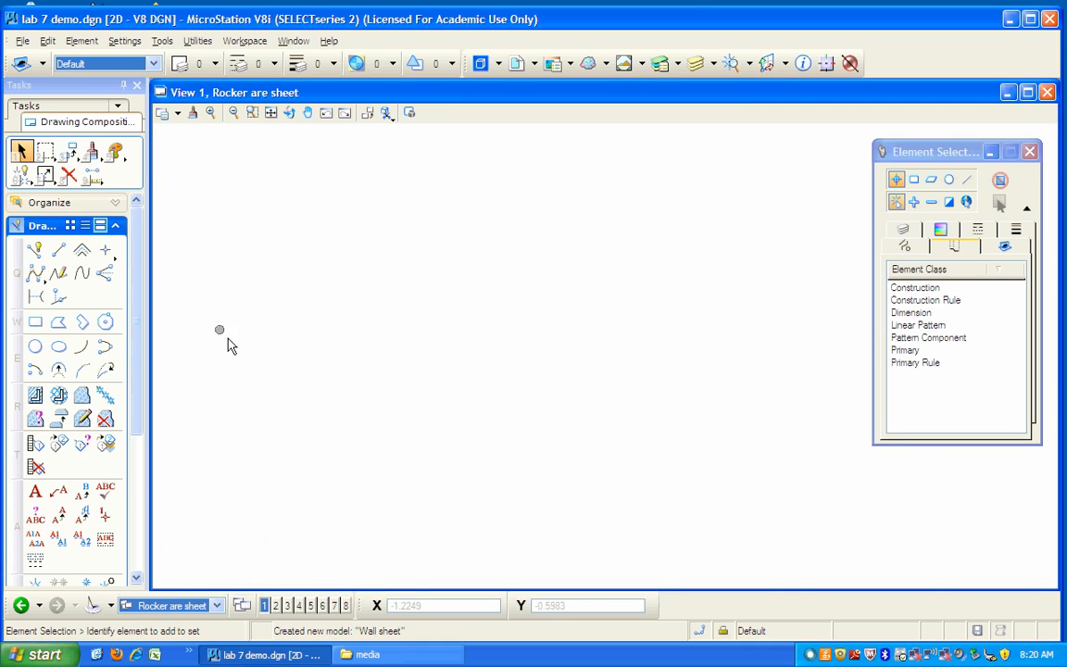
pyautogui.click(125, 41)
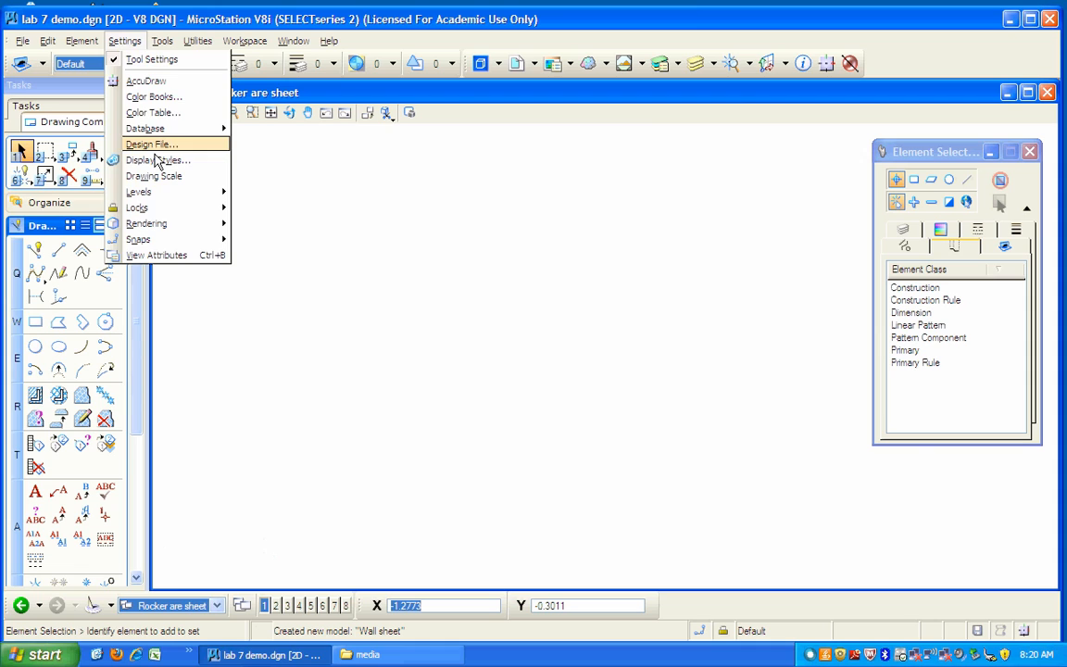
pyautogui.click(152, 147)
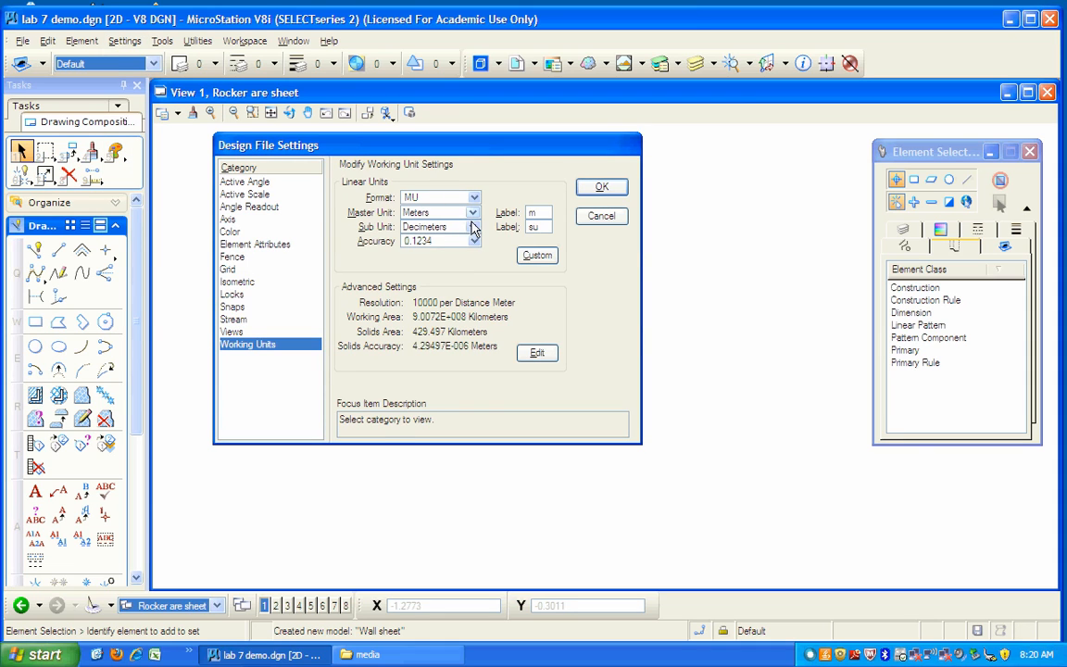
pyautogui.click(472, 212)
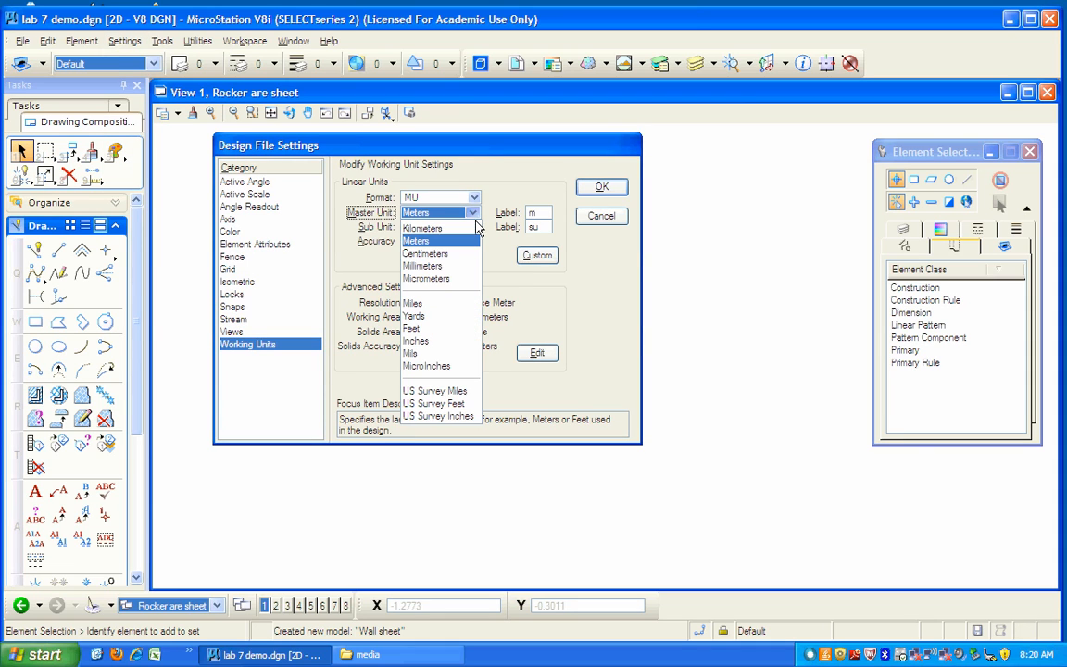
pyautogui.click(441, 340)
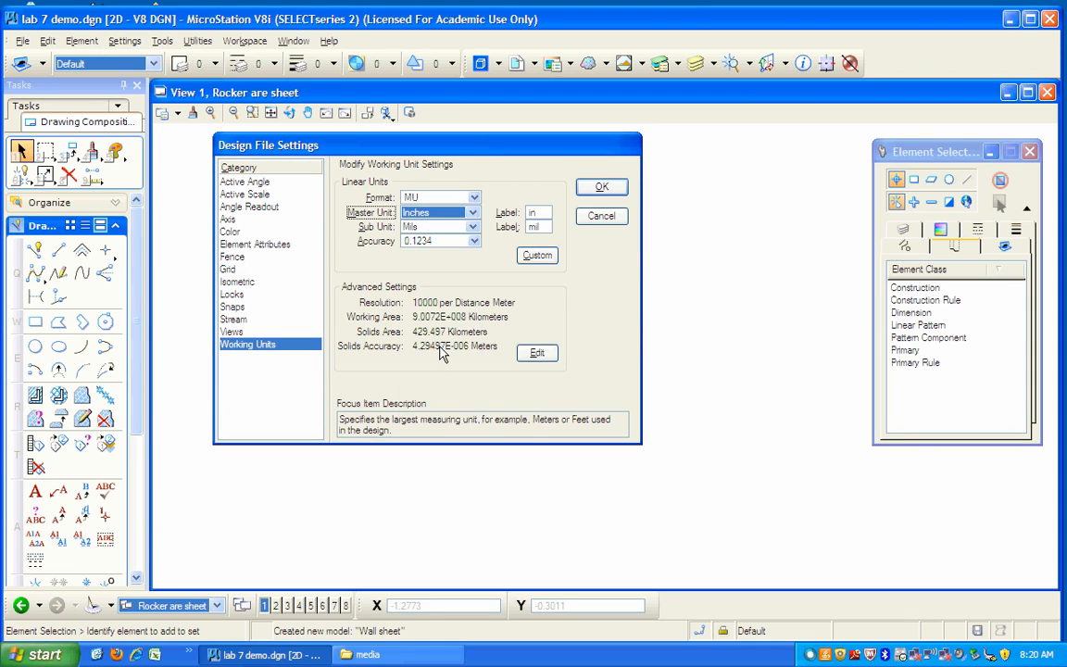
pyautogui.click(472, 227)
pyautogui.click(425, 240)
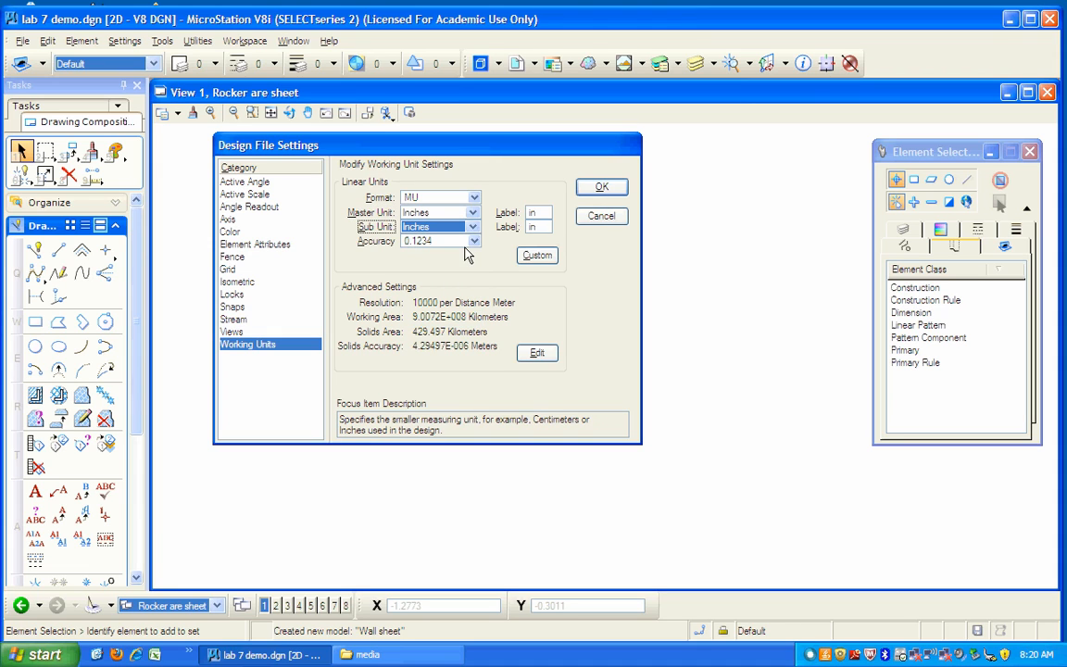
pyautogui.click(602, 187)
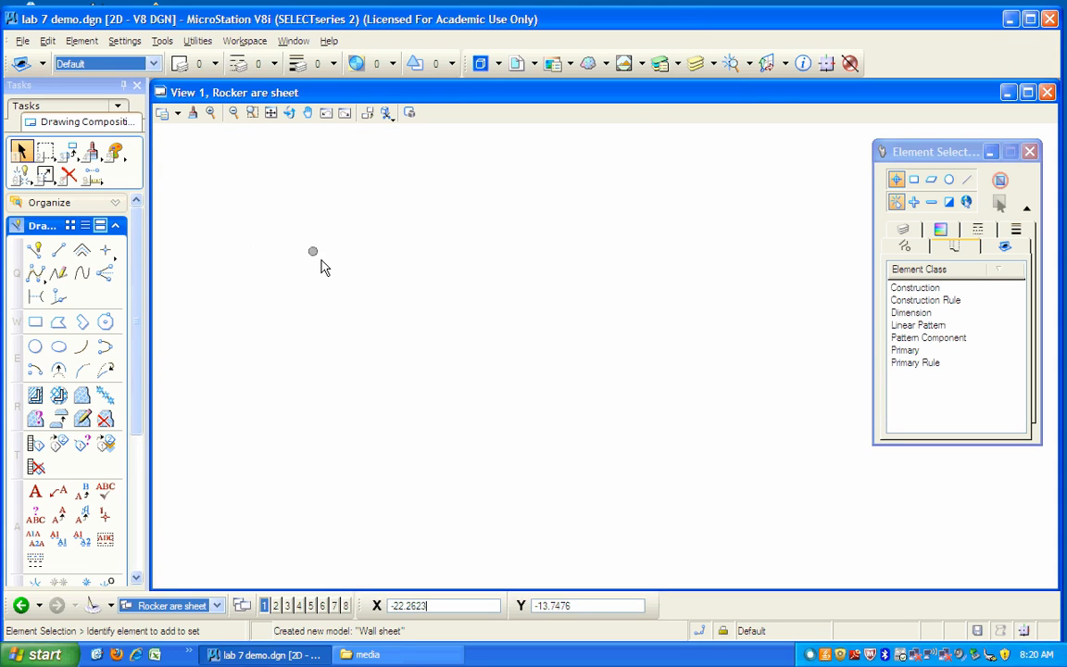
# - Switch to the Rocker arm model and set its Default level's color to green, number 2
pyautogui.click(218, 605)
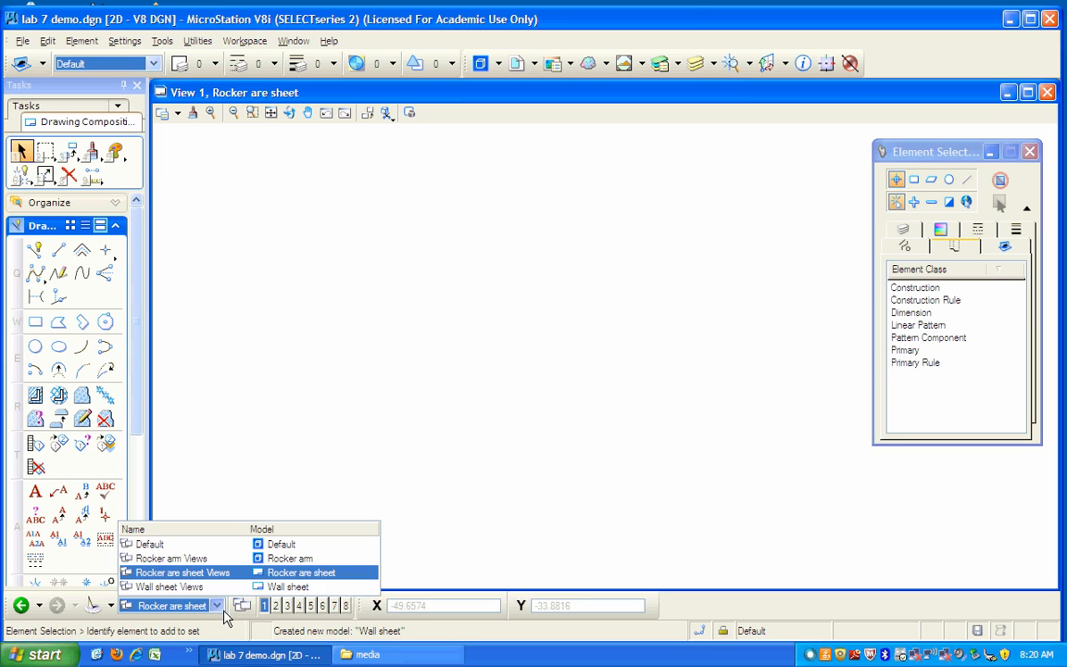
pyautogui.click(203, 567)
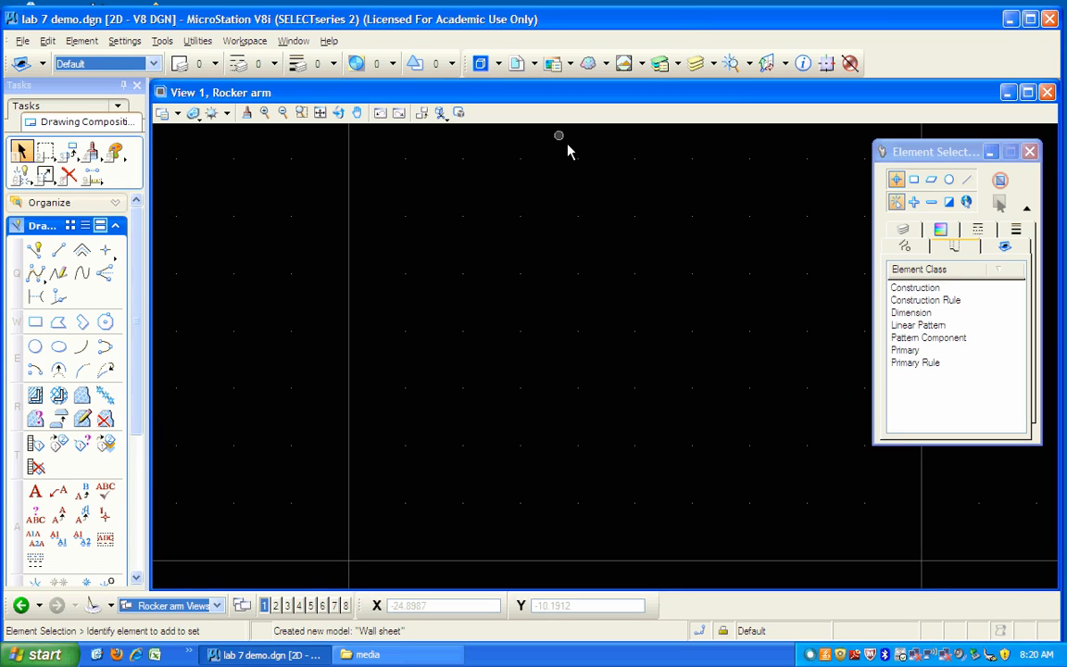
pyautogui.click(659, 63)
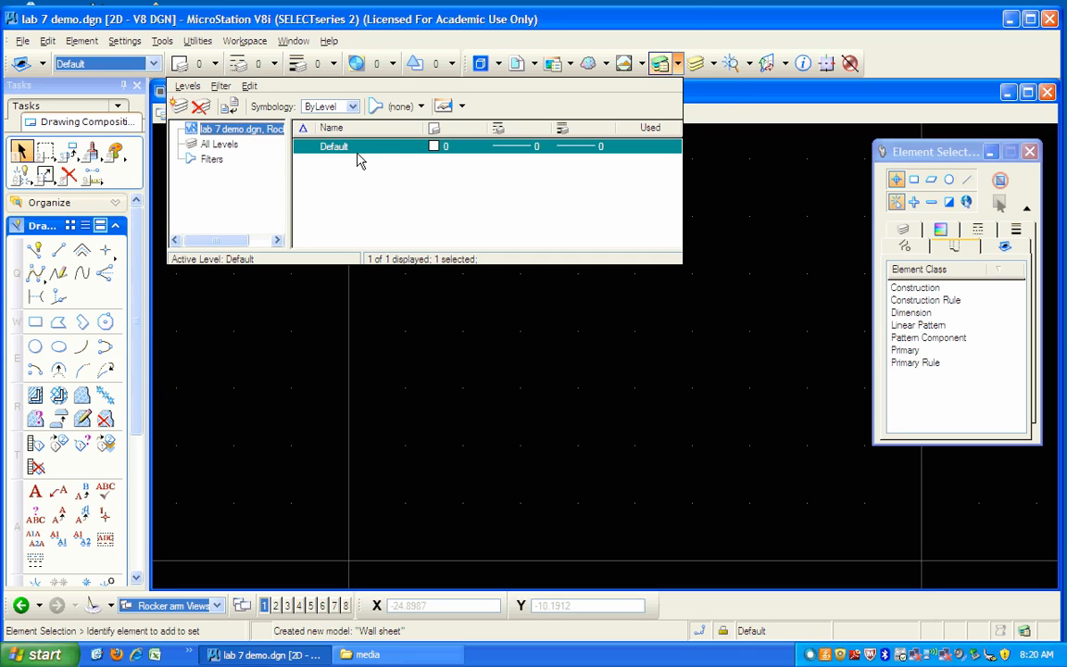
pyautogui.click(437, 149)
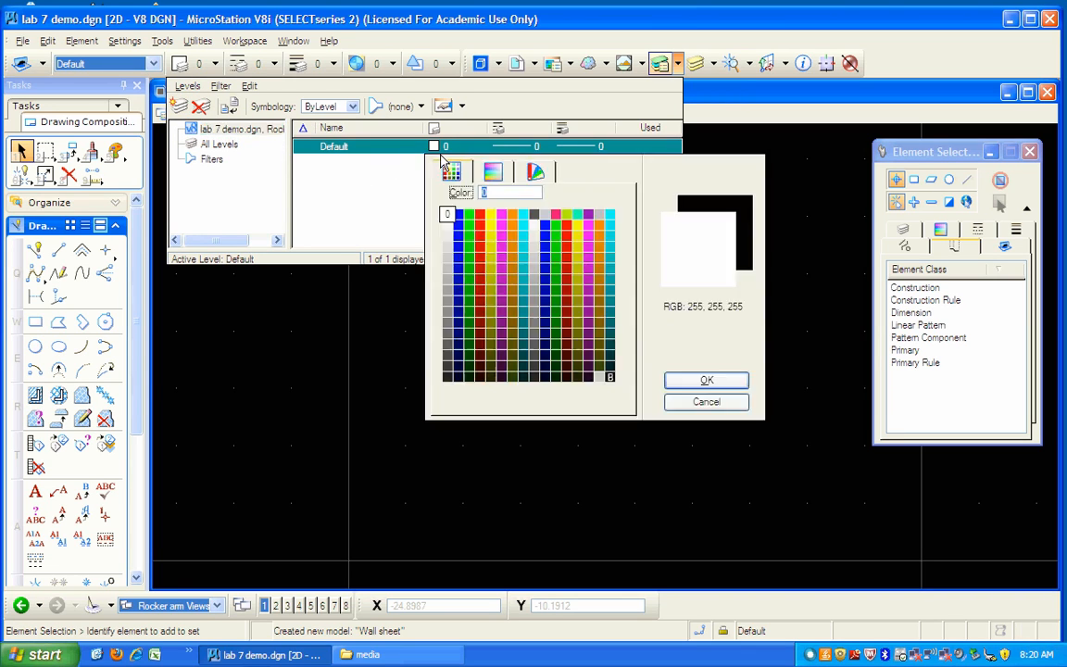
pyautogui.click(469, 214)
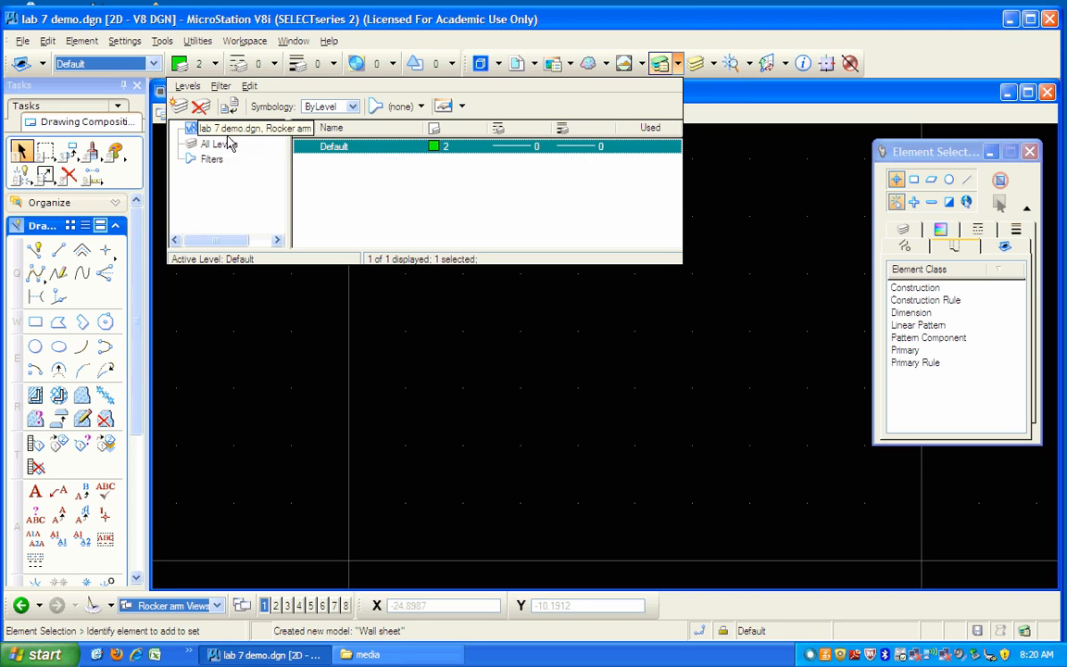
# - Create a new level named "dimensions" and set its color to red, number 3
pyautogui.click(180, 107)
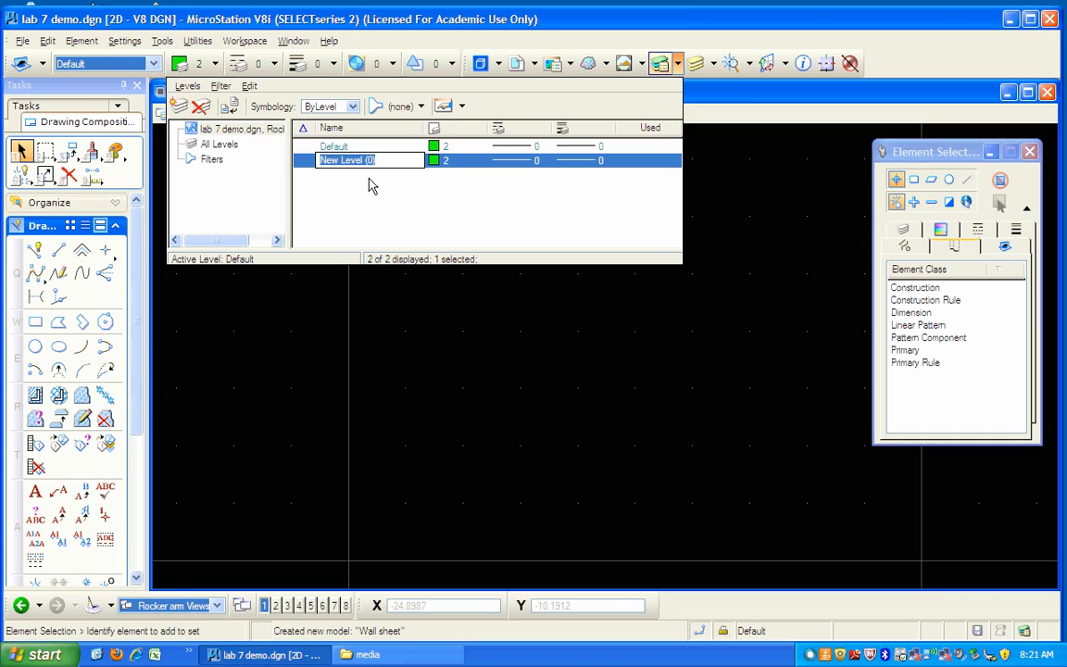
pyautogui.write('d')
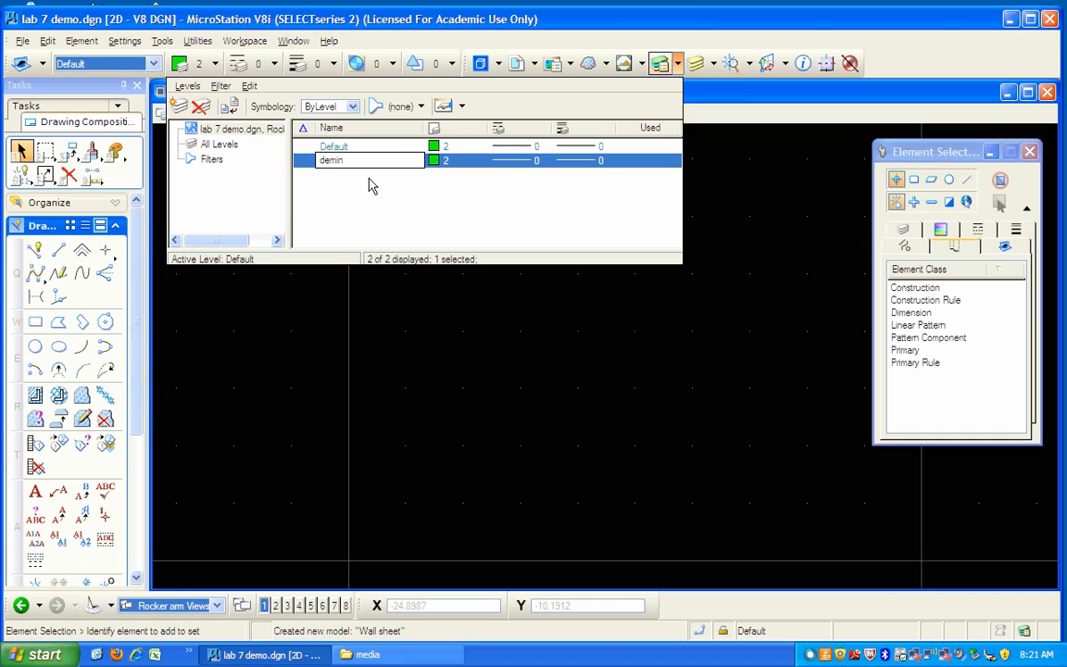
pyautogui.write('imensions')
pyautogui.click(438, 161)
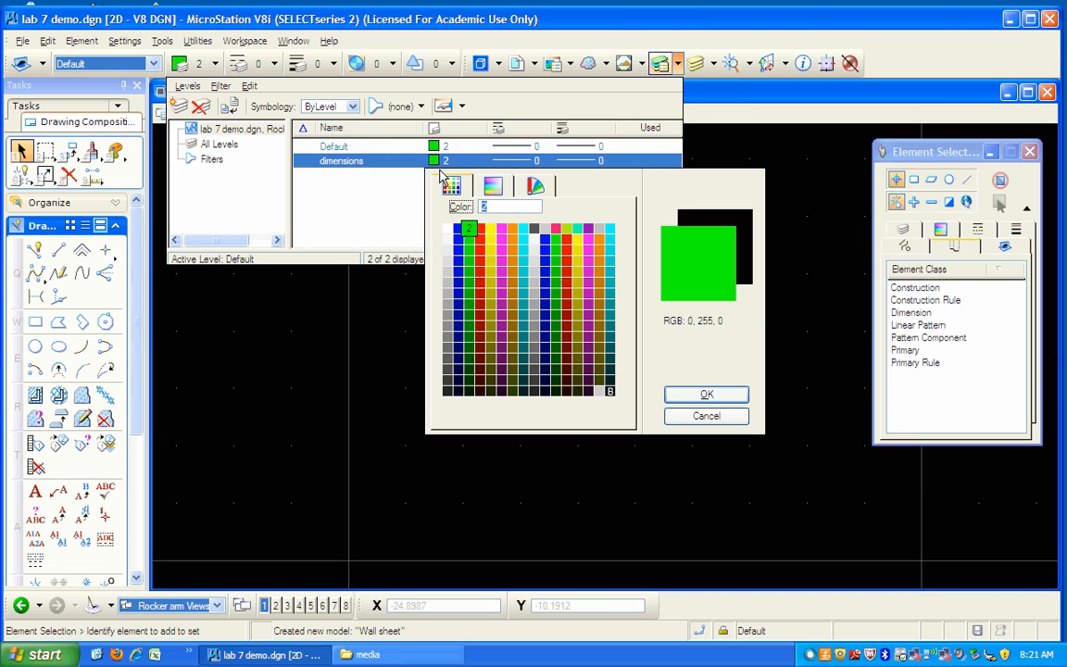
pyautogui.click(484, 234)
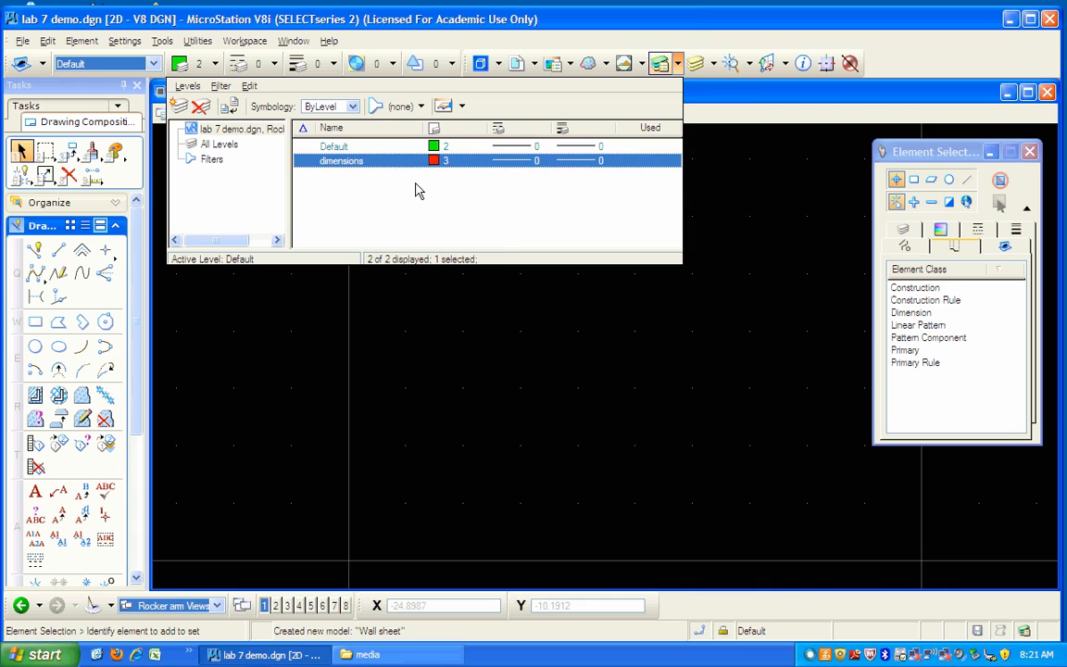
# - Create a new level named "drawing" and set its color to white, number 0
pyautogui.click(180, 106)
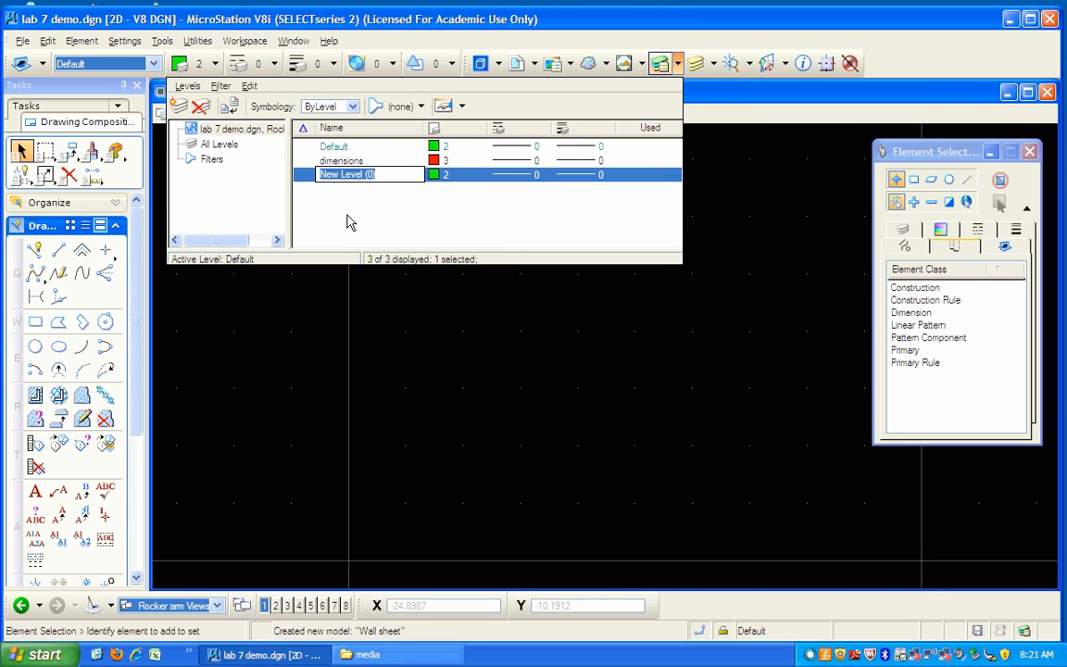
pyautogui.write('drawing')
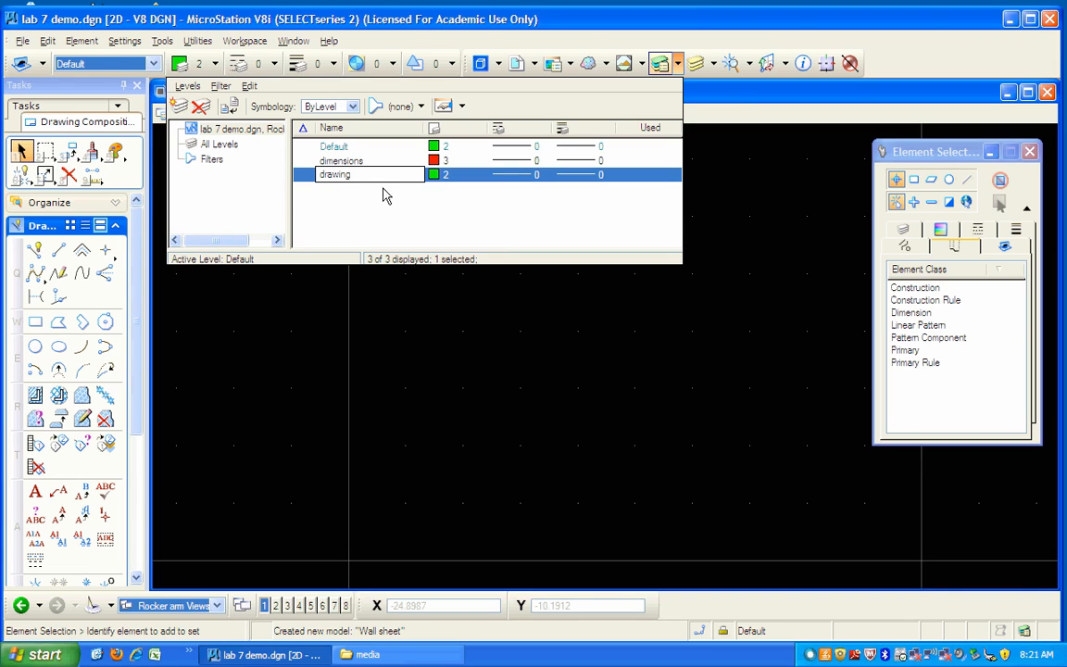
pyautogui.click(445, 189)
pyautogui.click(433, 175)
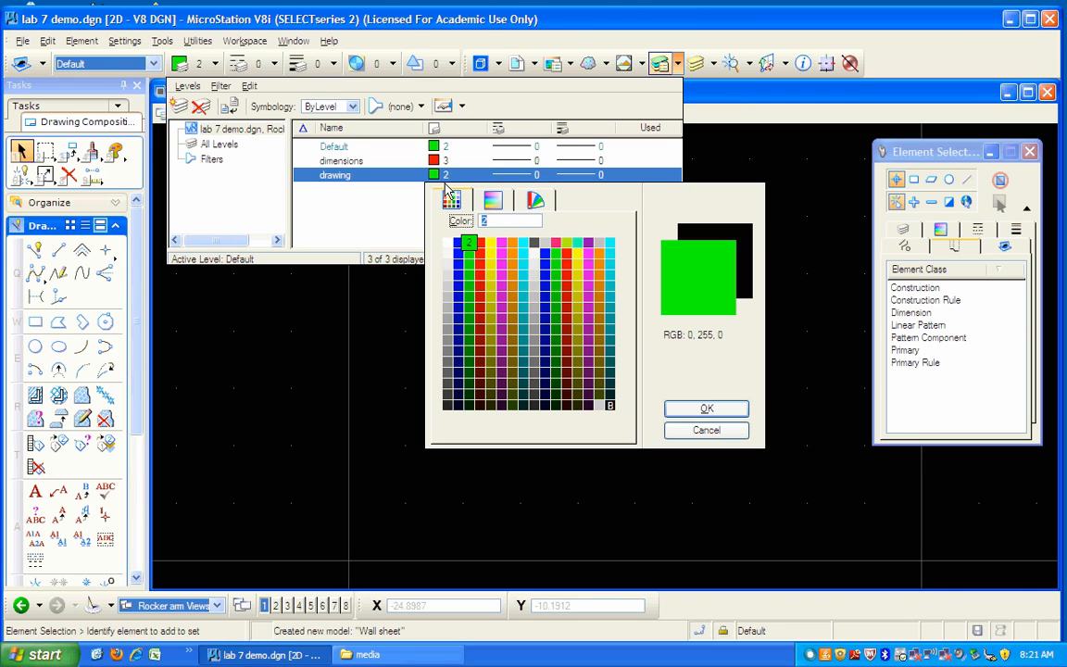
pyautogui.doubleClick(451, 250)
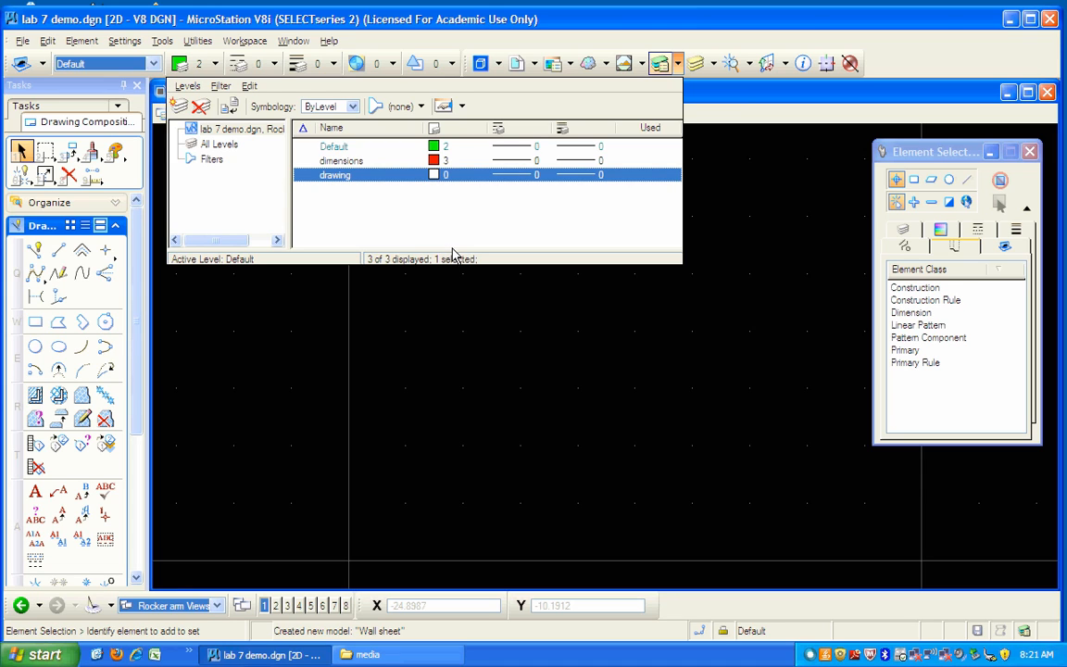
pyautogui.click(450, 329)
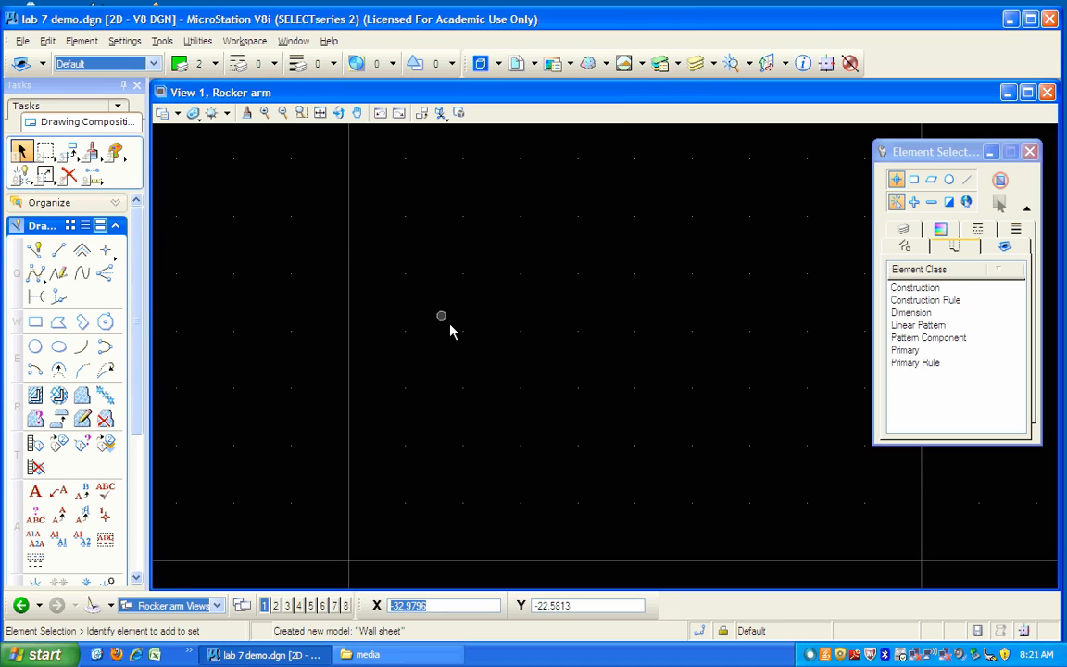
# - Make the "drawing" level active in the Rocker arm model and start Place Arc with the Start, Center method
pyautogui.click(718, 71)
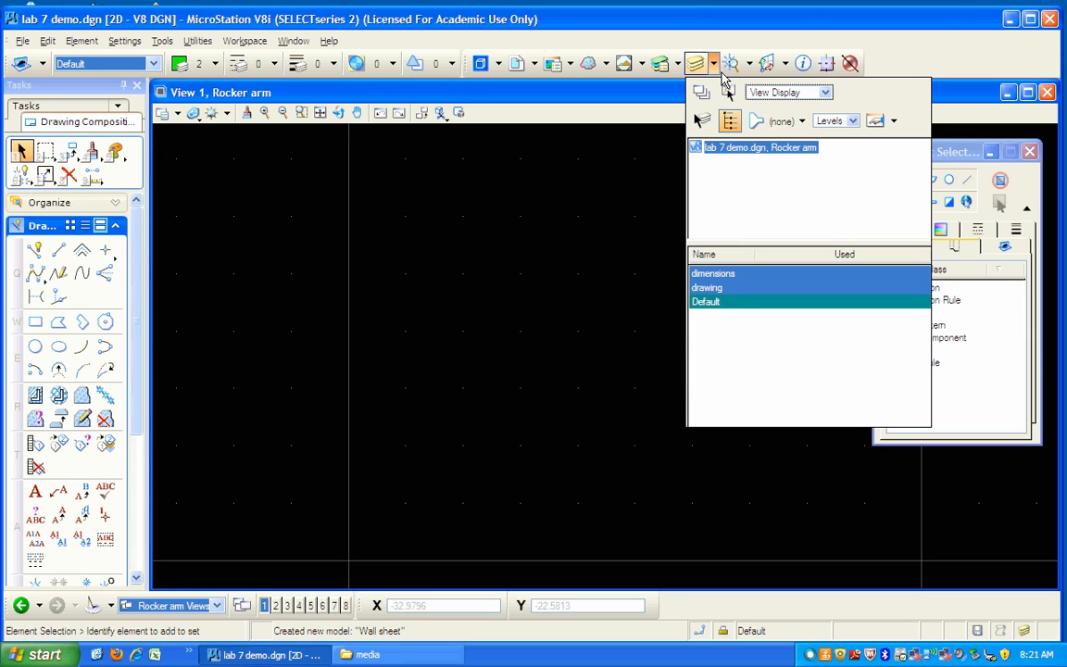
pyautogui.doubleClick(732, 294)
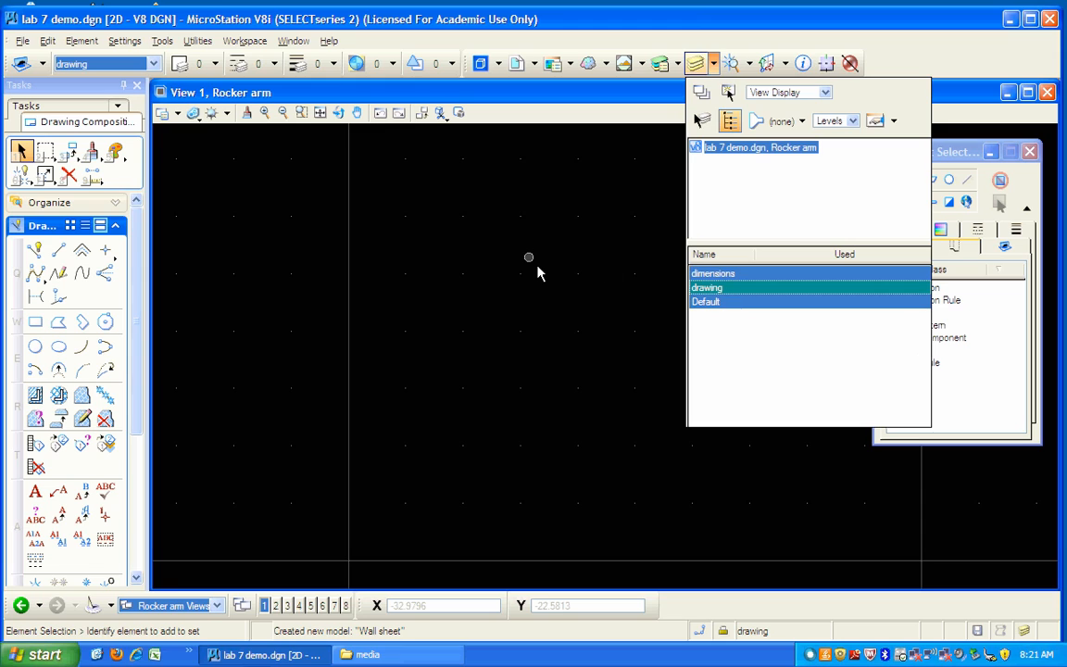
pyautogui.click(537, 271)
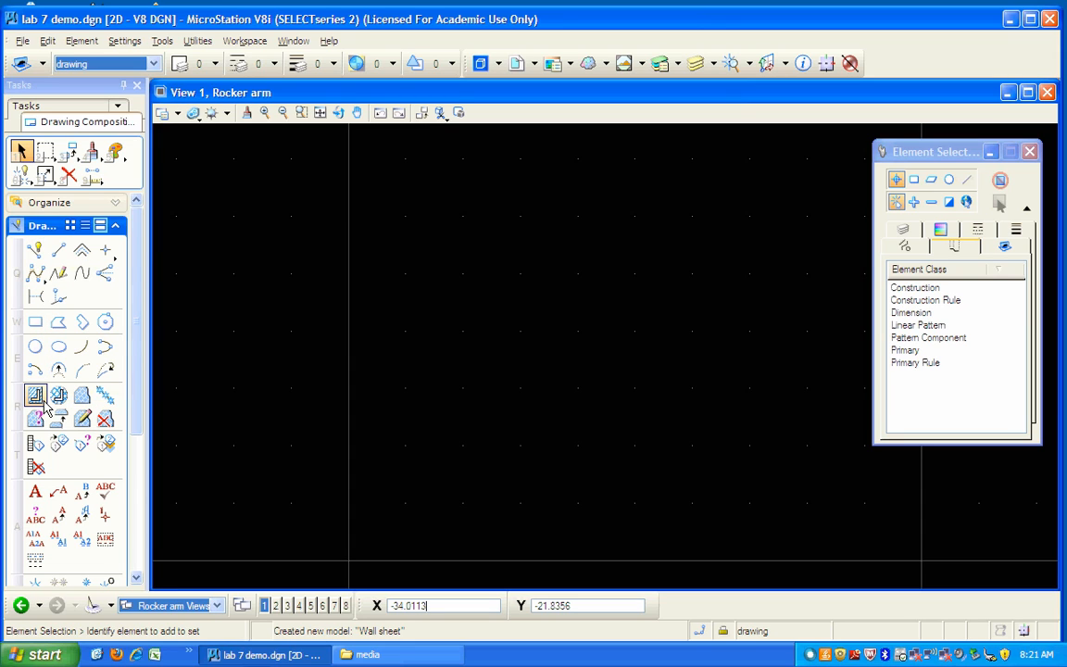
pyautogui.click(82, 345)
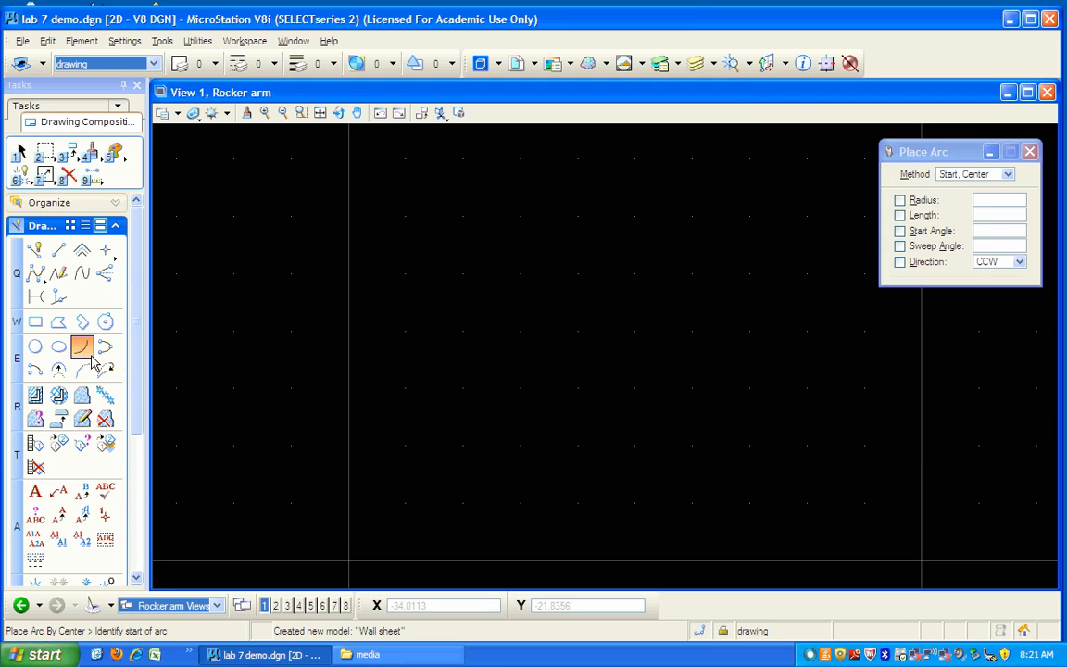
pyautogui.click(540, 285)
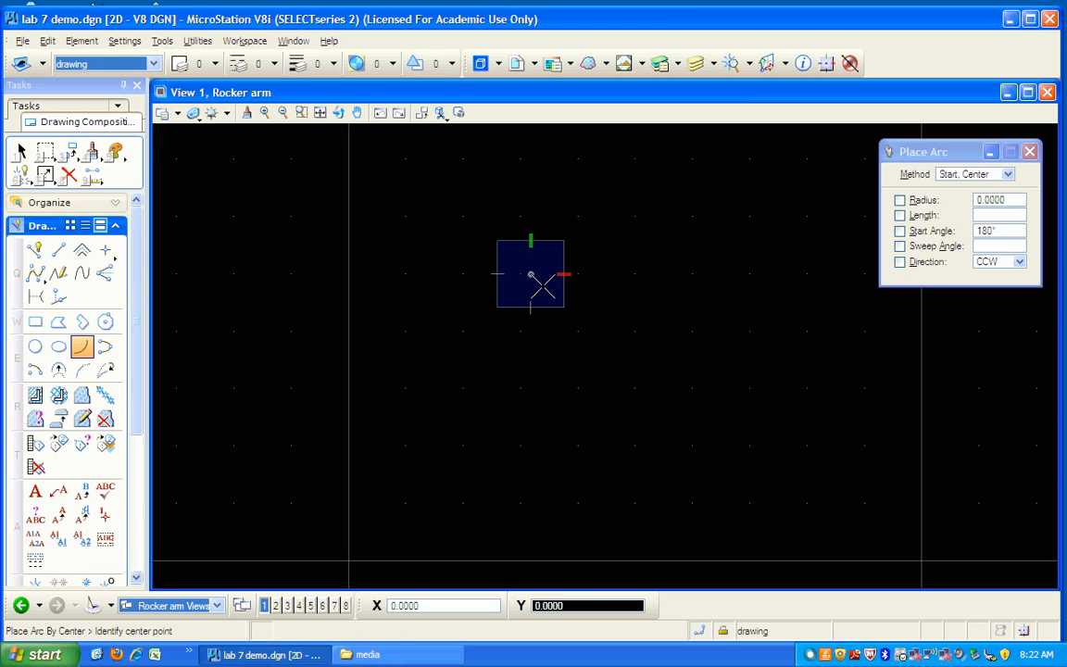
pyautogui.click(611, 285)
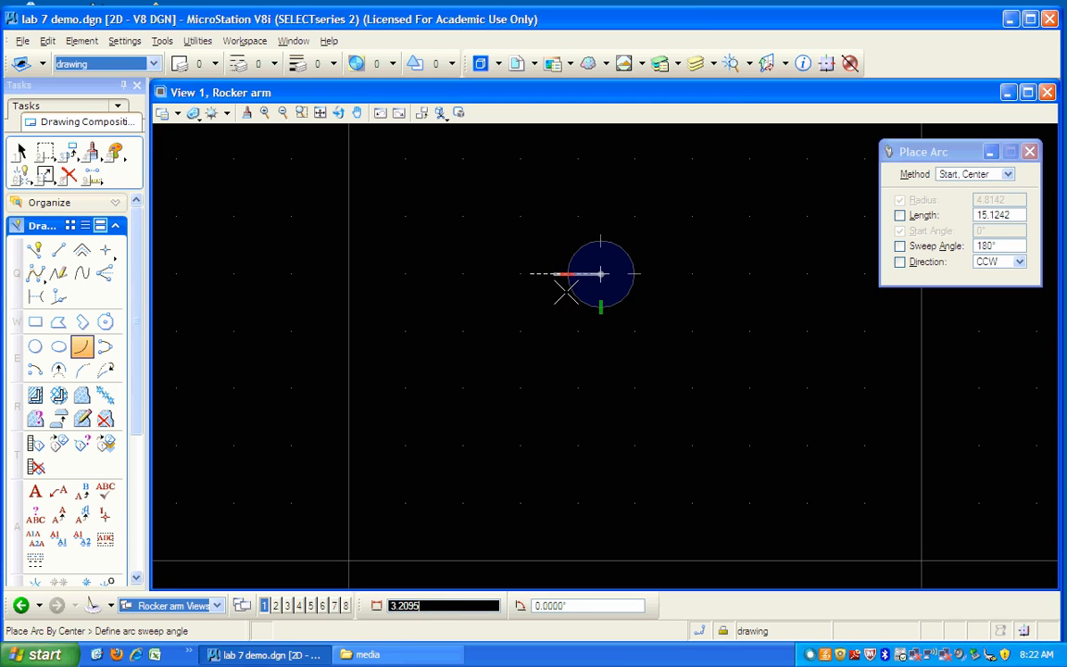
pyautogui.rightClick(597, 241)
# - Draw a 90° counterclockwise arc with a 2.2 in radius, placing its center directly right of the start point
pyautogui.click(529, 263)
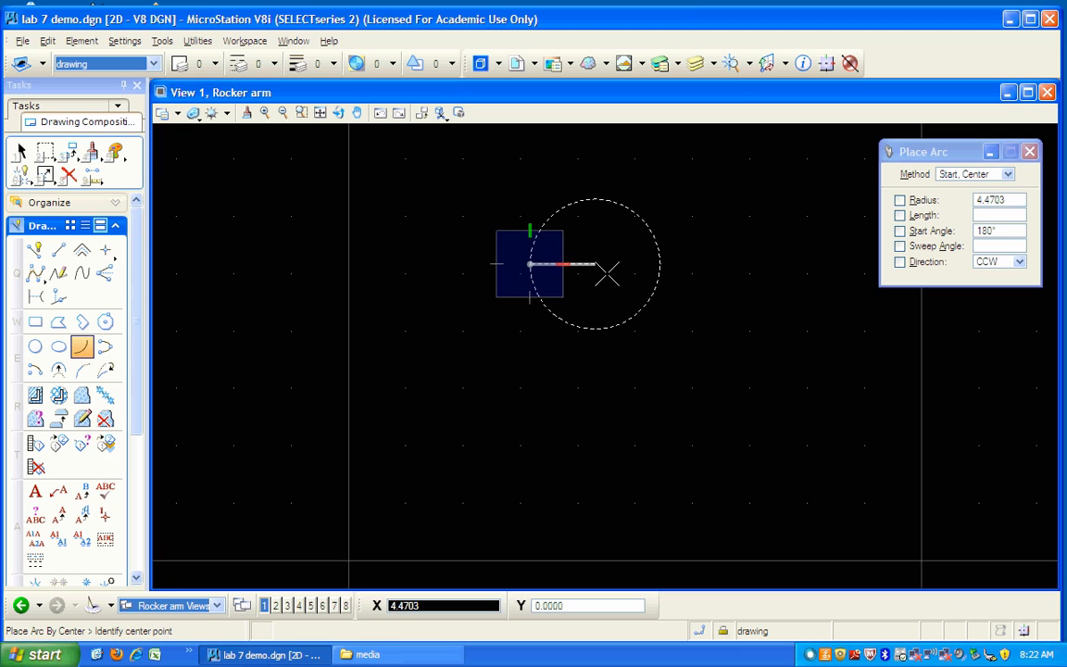
pyautogui.write('2.2')
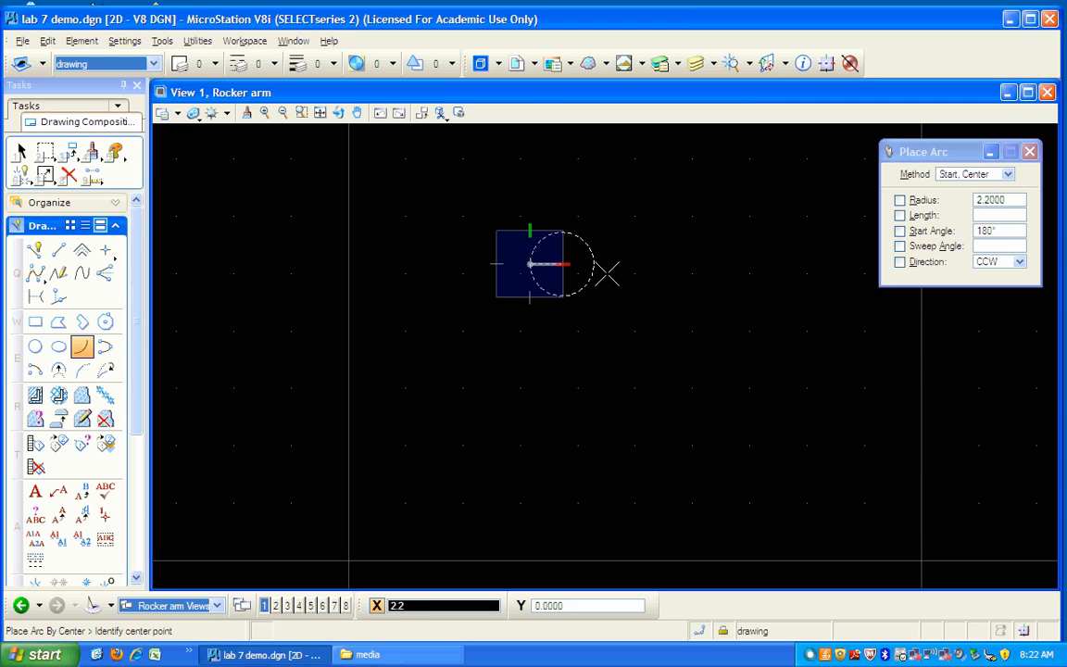
pyautogui.click(606, 274)
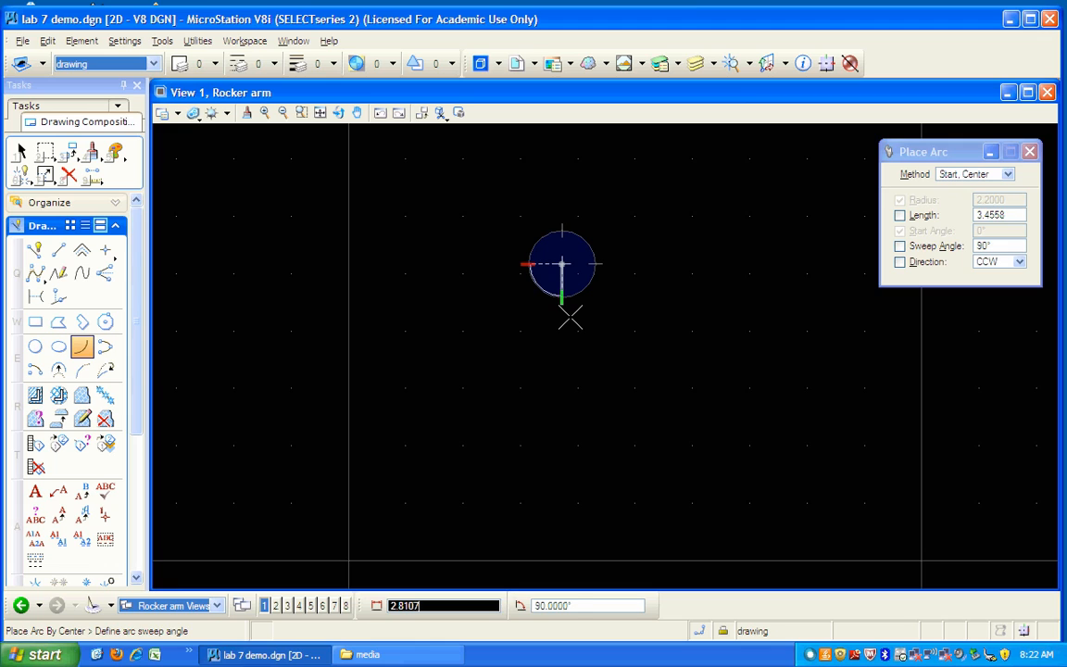
pyautogui.click(568, 306)
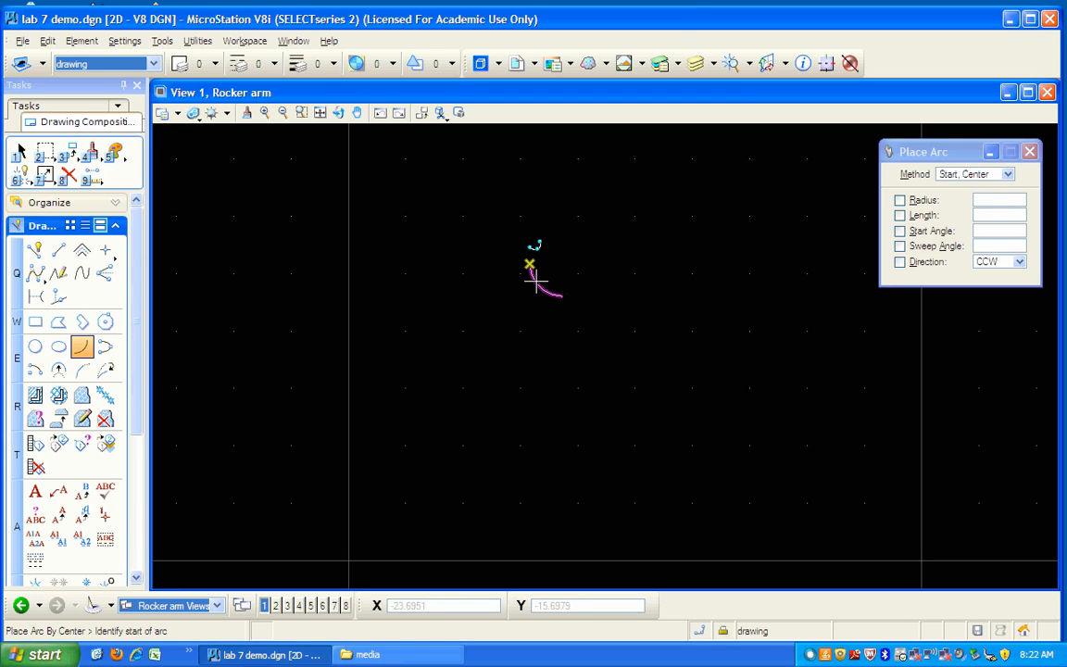
# - Draw a 180° arc of 0.4 in radius over the large arc's upper end, placing its center directly left of that endpoint
pyautogui.click(302, 112)
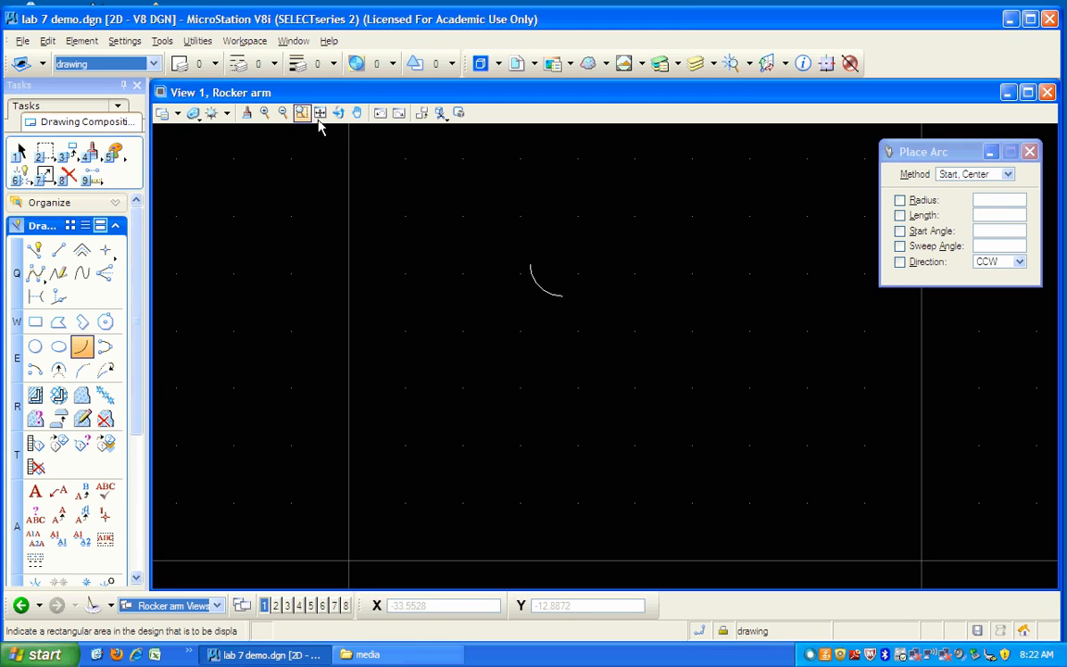
pyautogui.click(266, 114)
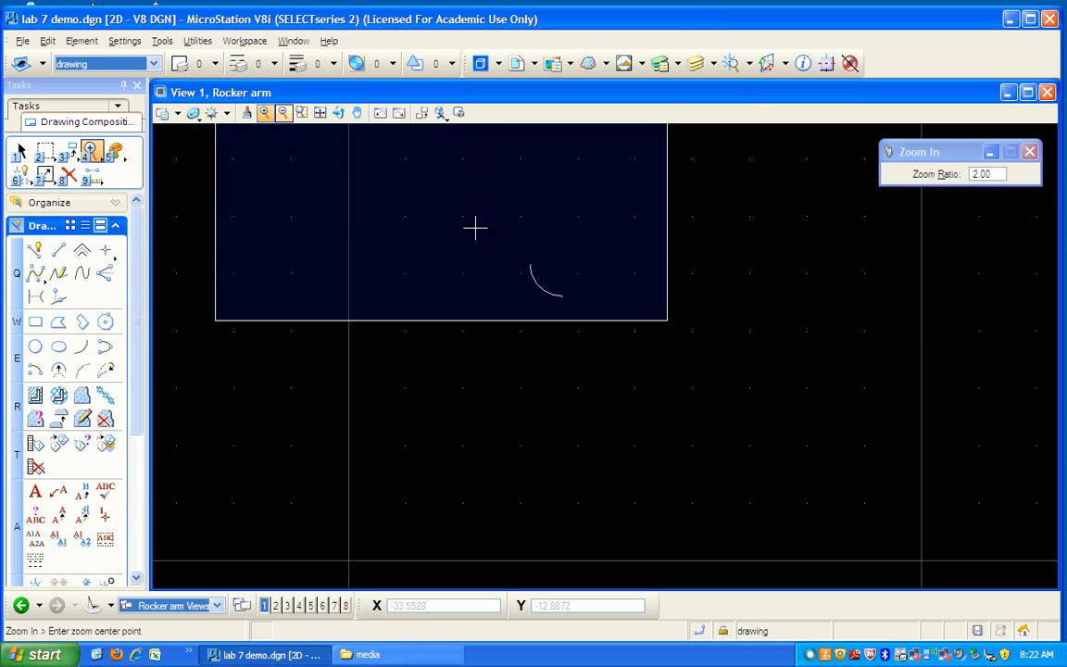
pyautogui.click(498, 281)
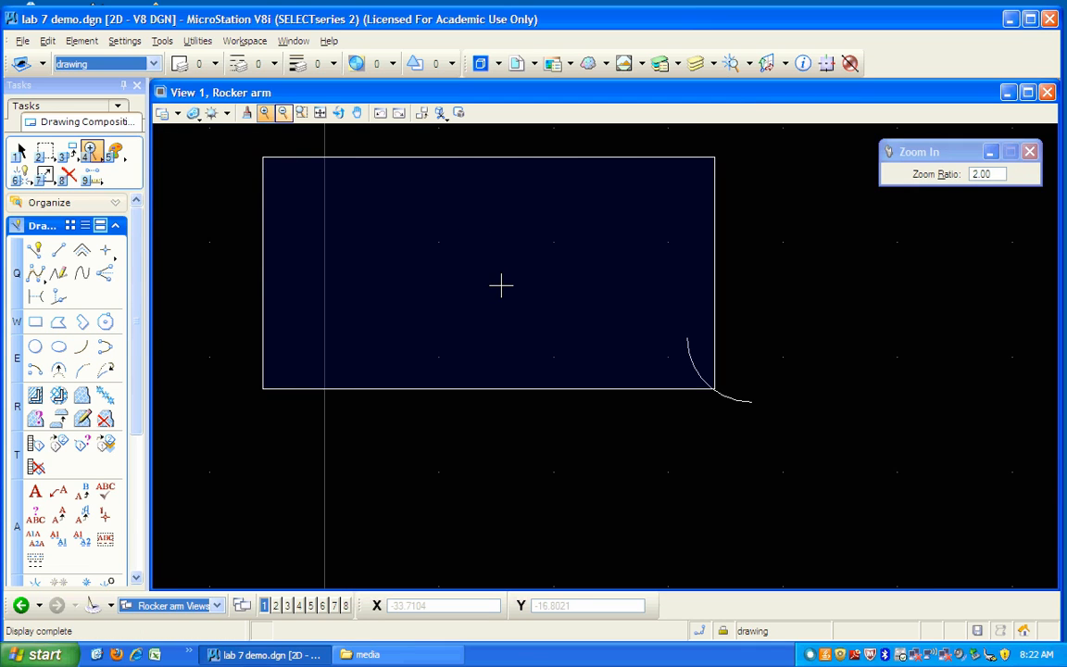
pyautogui.click(714, 363)
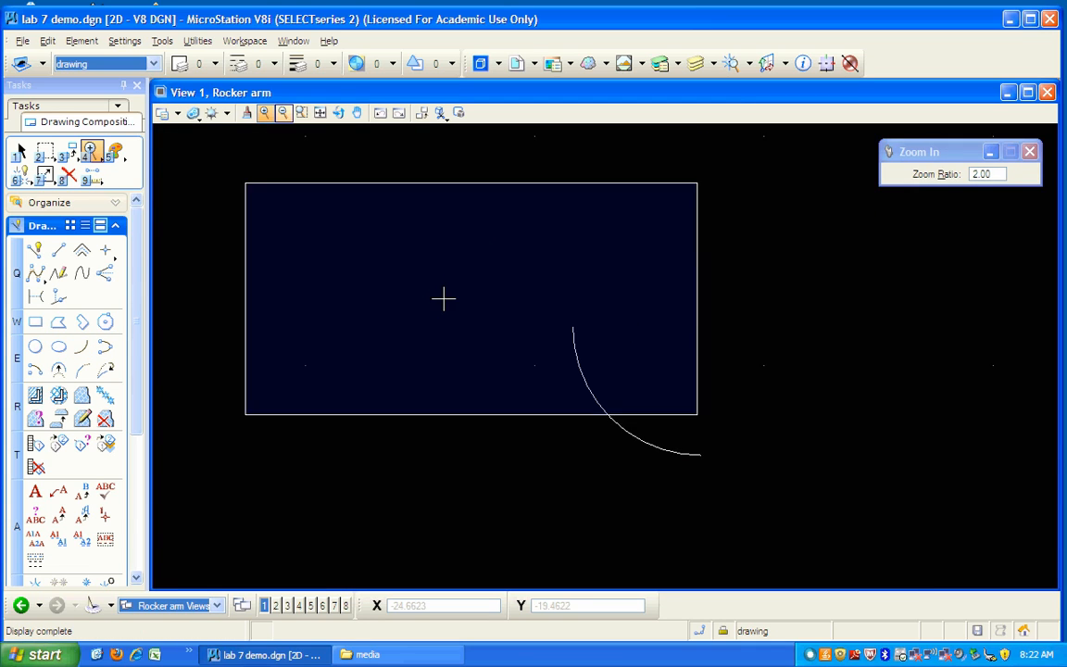
pyautogui.click(81, 345)
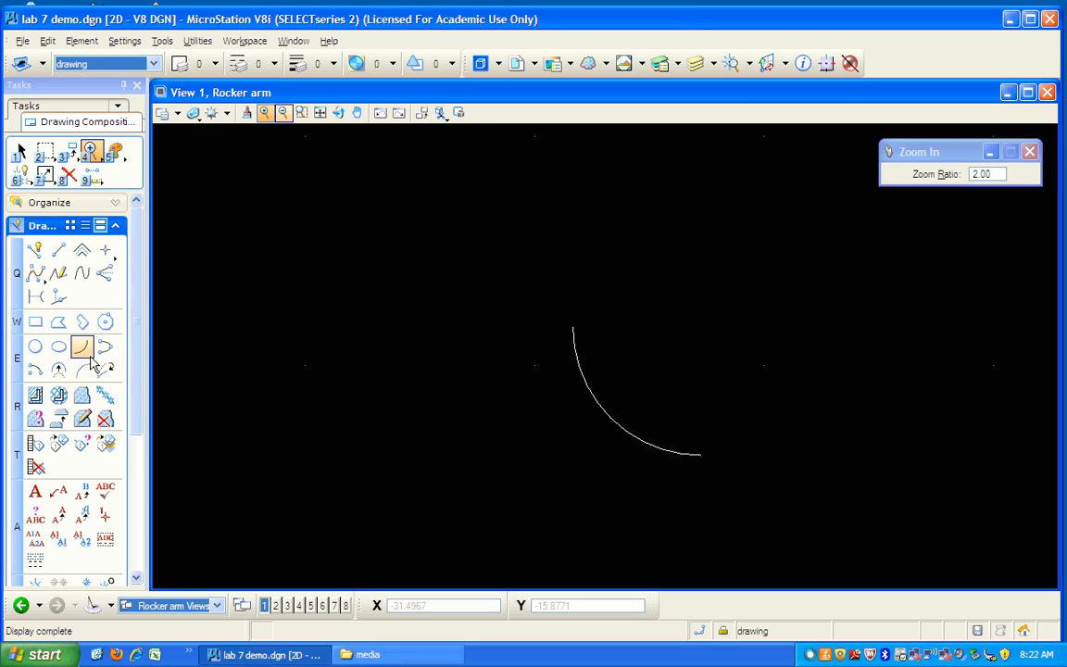
pyautogui.click(573, 328)
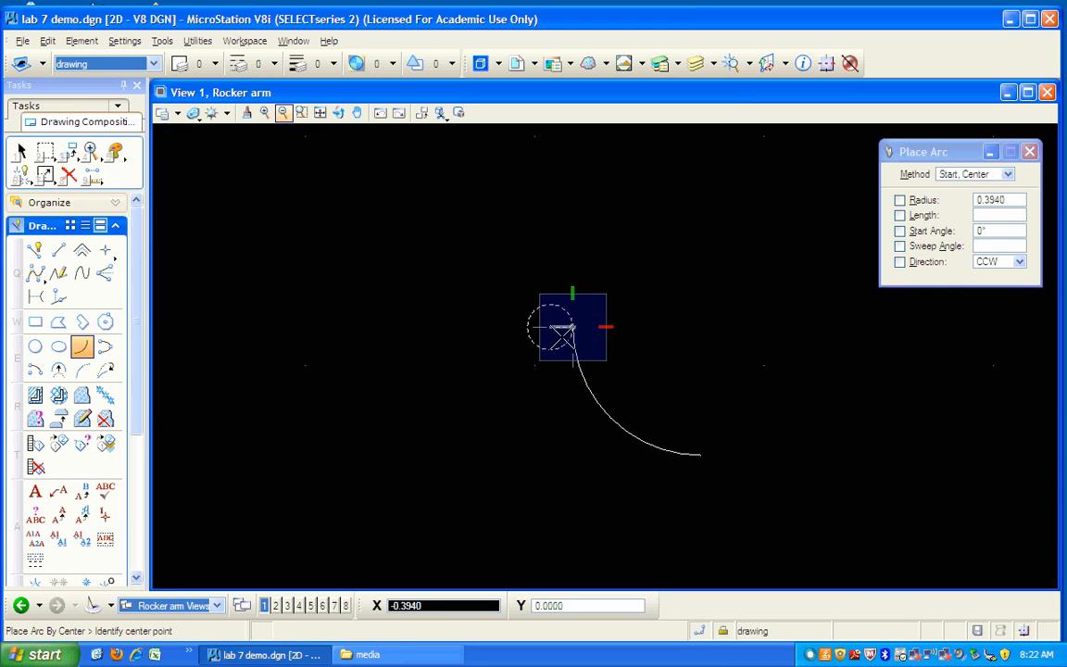
pyautogui.write('.4')
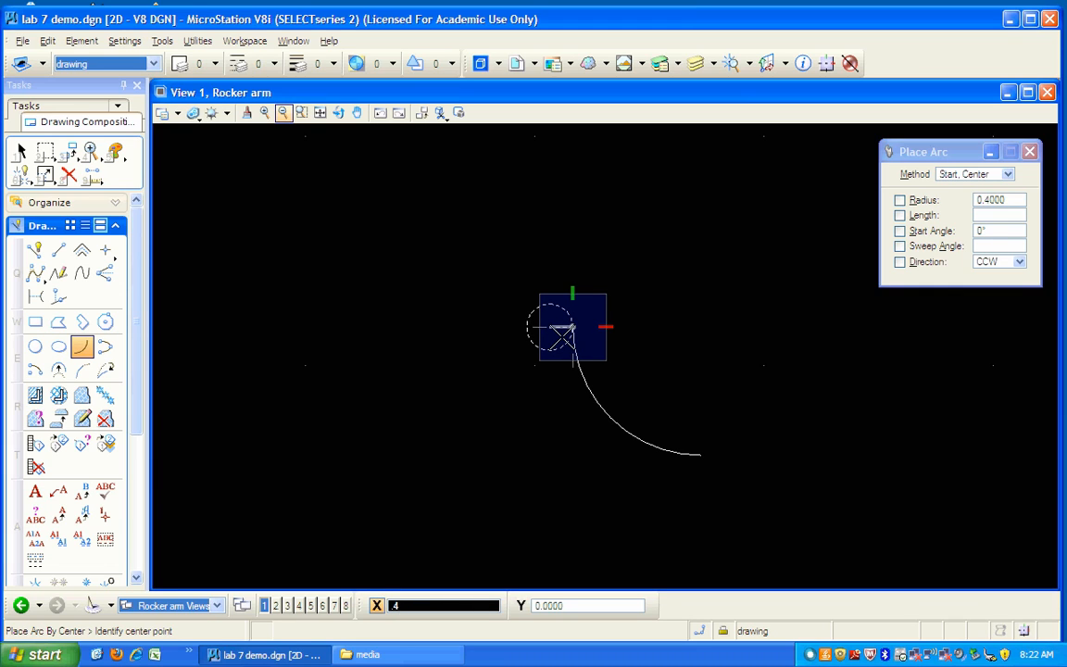
pyautogui.click(559, 335)
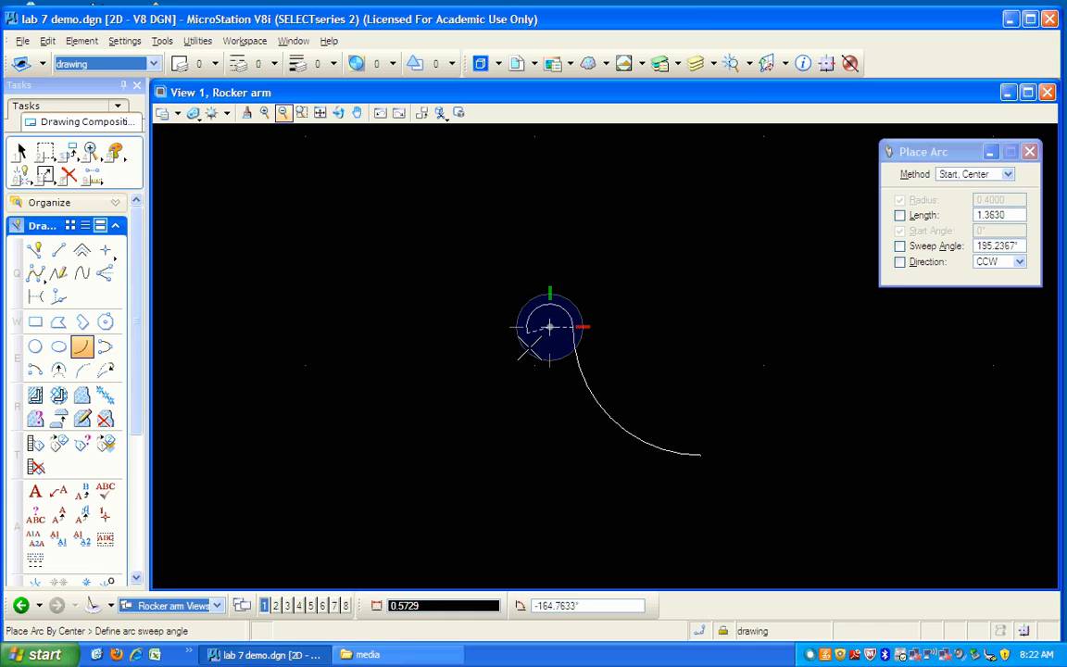
pyautogui.click(527, 332)
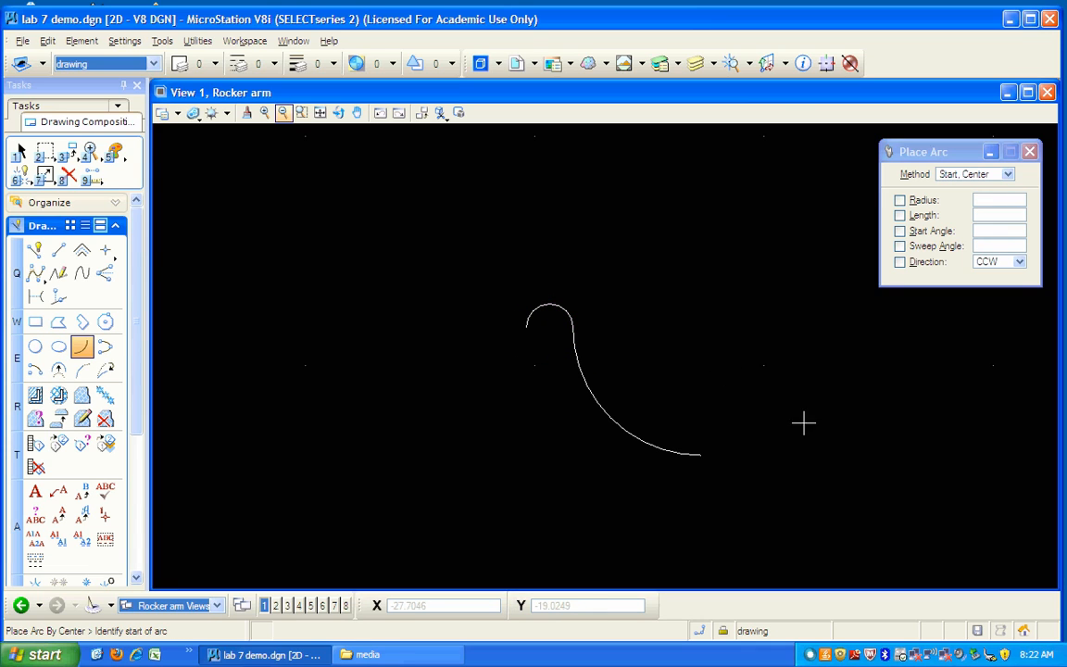
# - Draw a 180° arc of 0.4 in radius from the large arc's lower end, placing its center directly below that endpoint
pyautogui.click(713, 464)
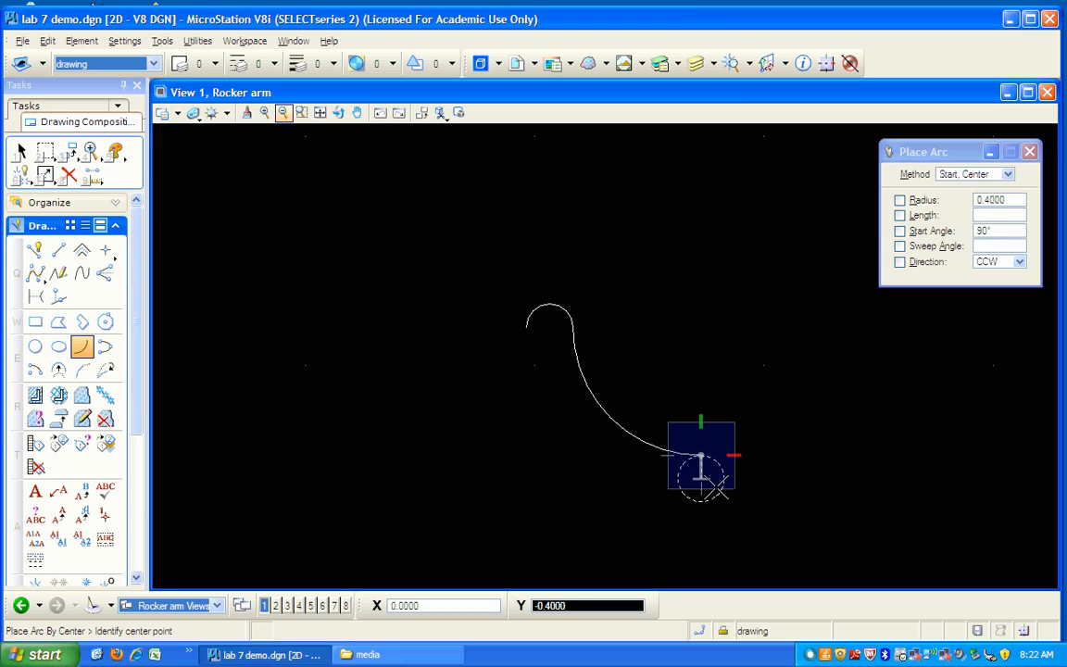
pyautogui.click(700, 478)
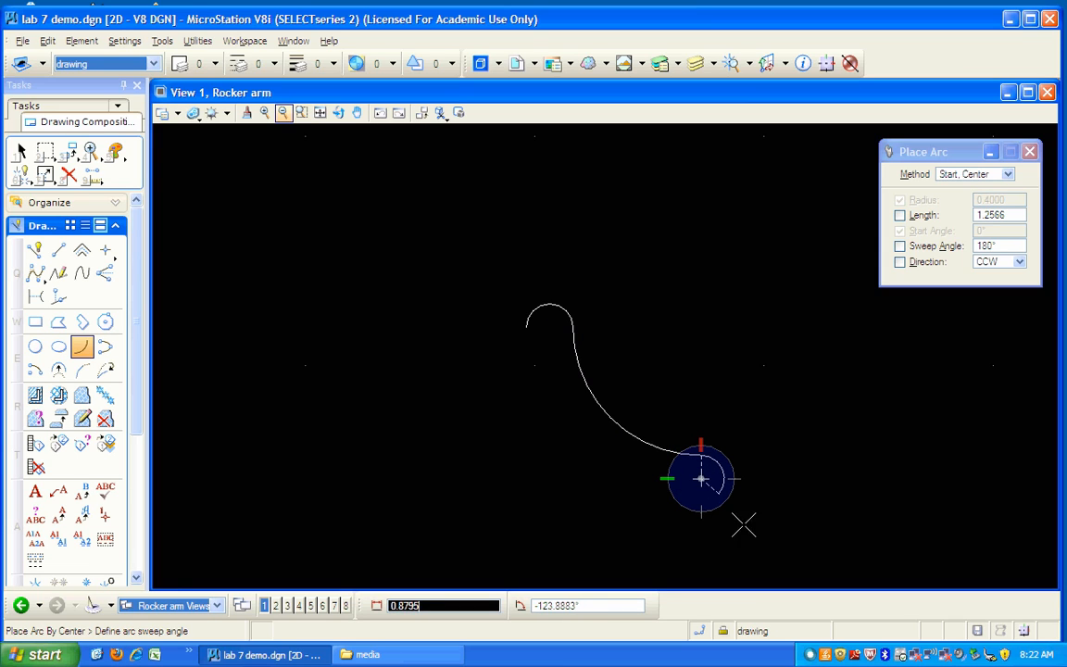
pyautogui.click(714, 522)
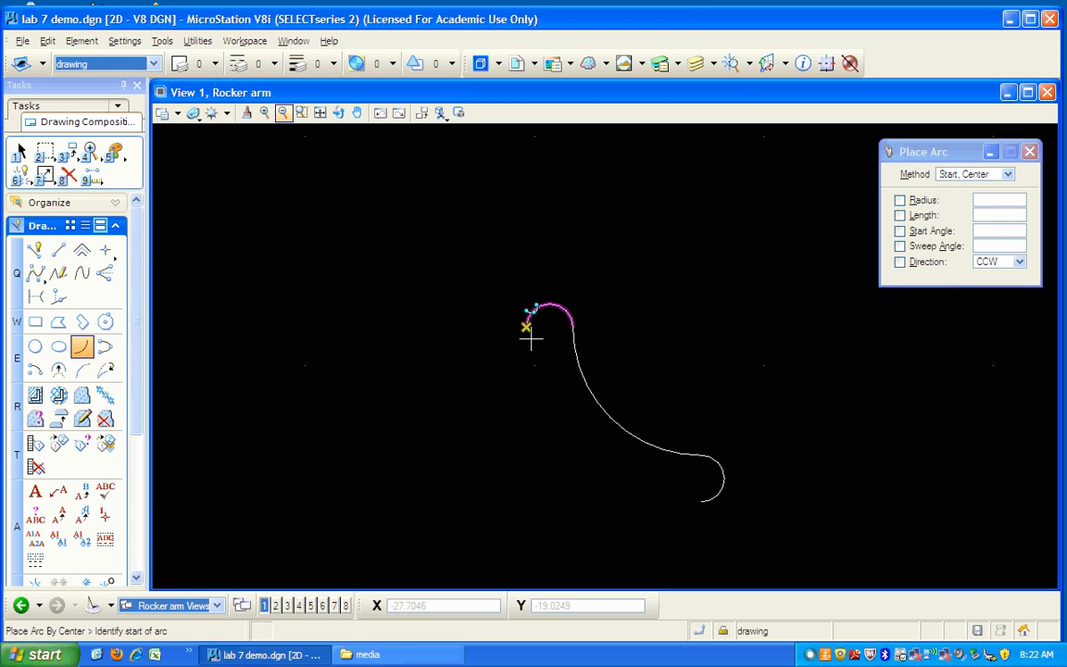
# - Close the outline with a vertical and a horizontal SmartLine segment between the small arcs' free ends, using a rounded vertex of 1 in radius
pyautogui.click(37, 252)
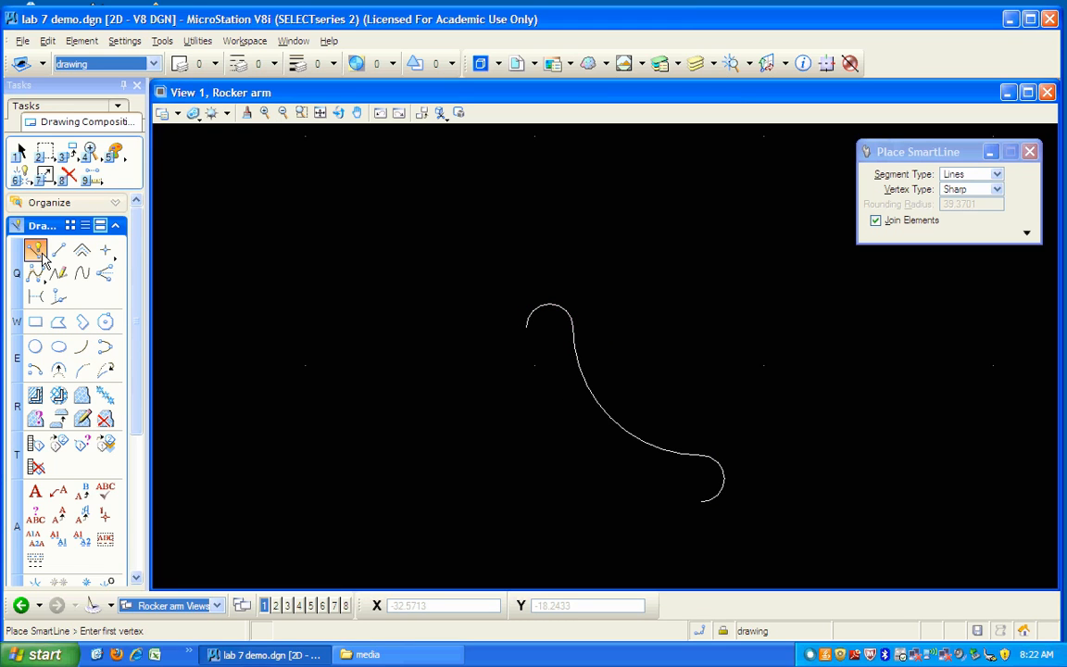
pyautogui.click(996, 189)
pyautogui.click(972, 202)
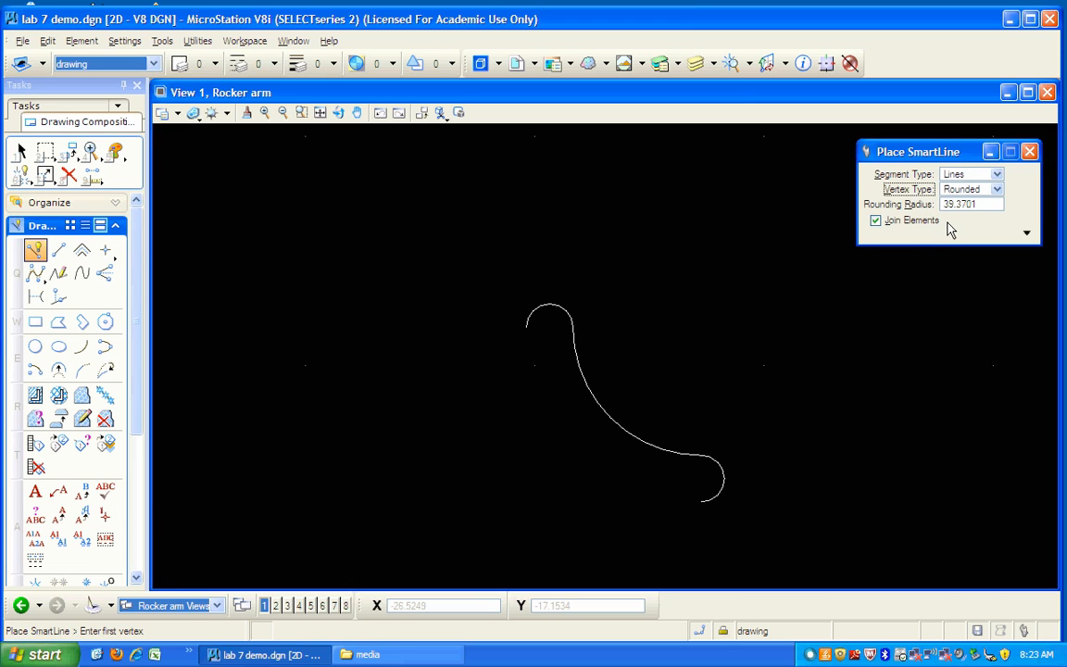
pyautogui.press('Tab')
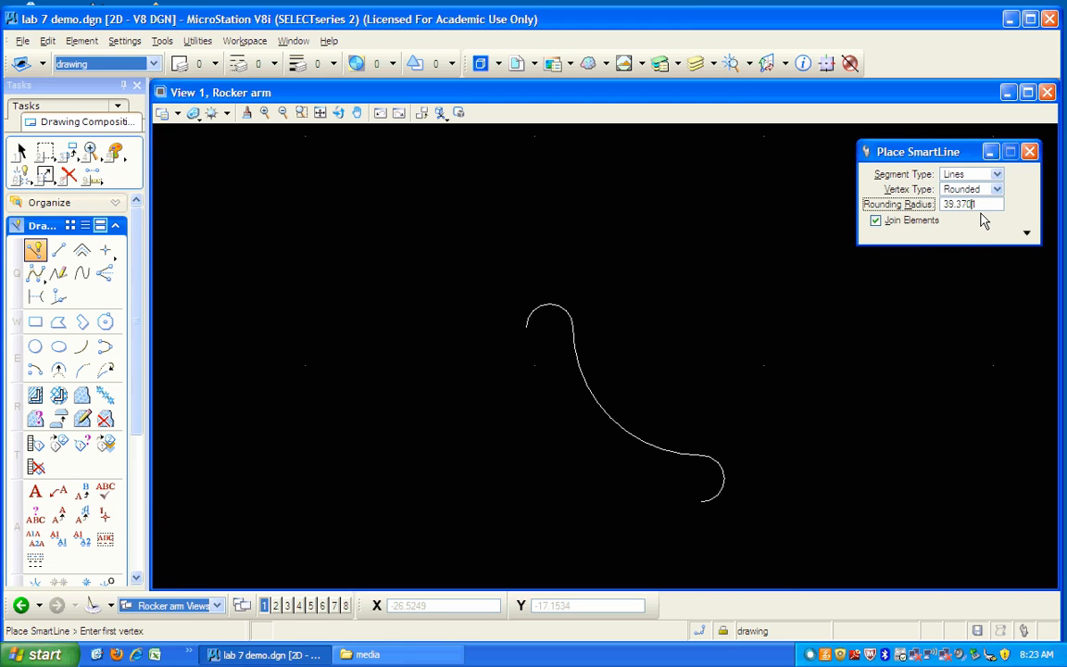
pyautogui.write('1')
pyautogui.press('Tab')
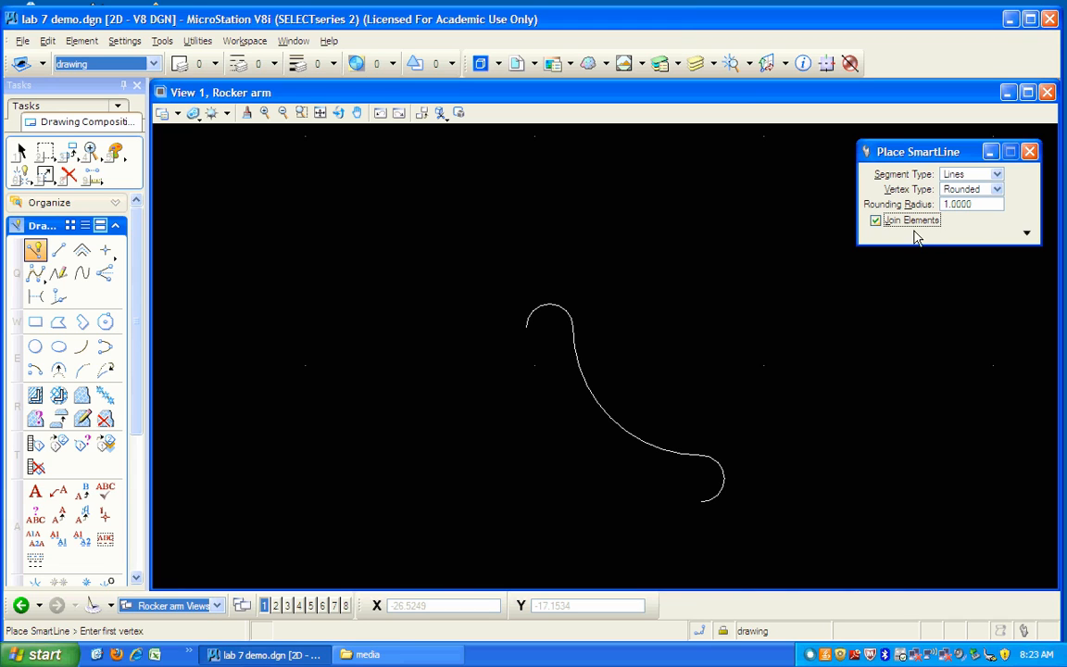
pyautogui.click(535, 340)
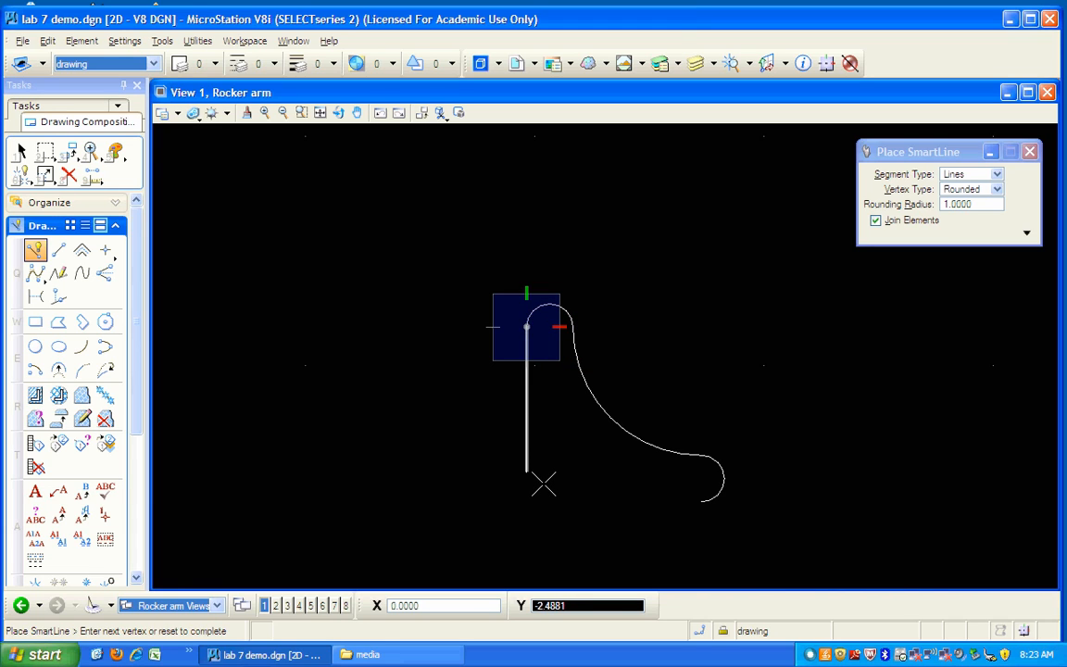
pyautogui.press('Return')
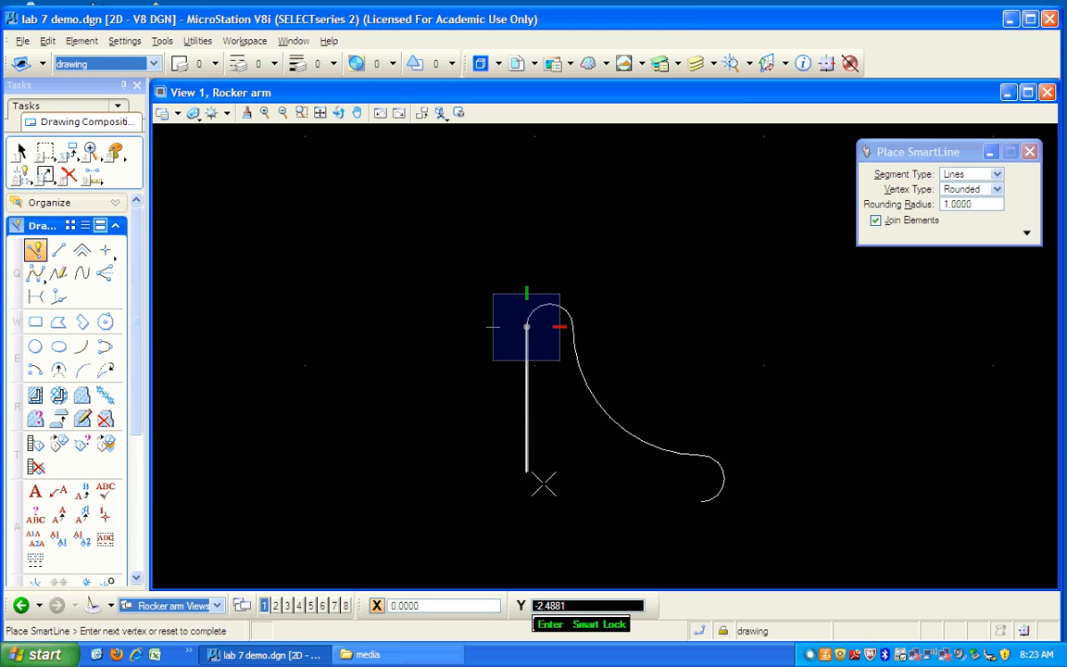
pyautogui.click(708, 509)
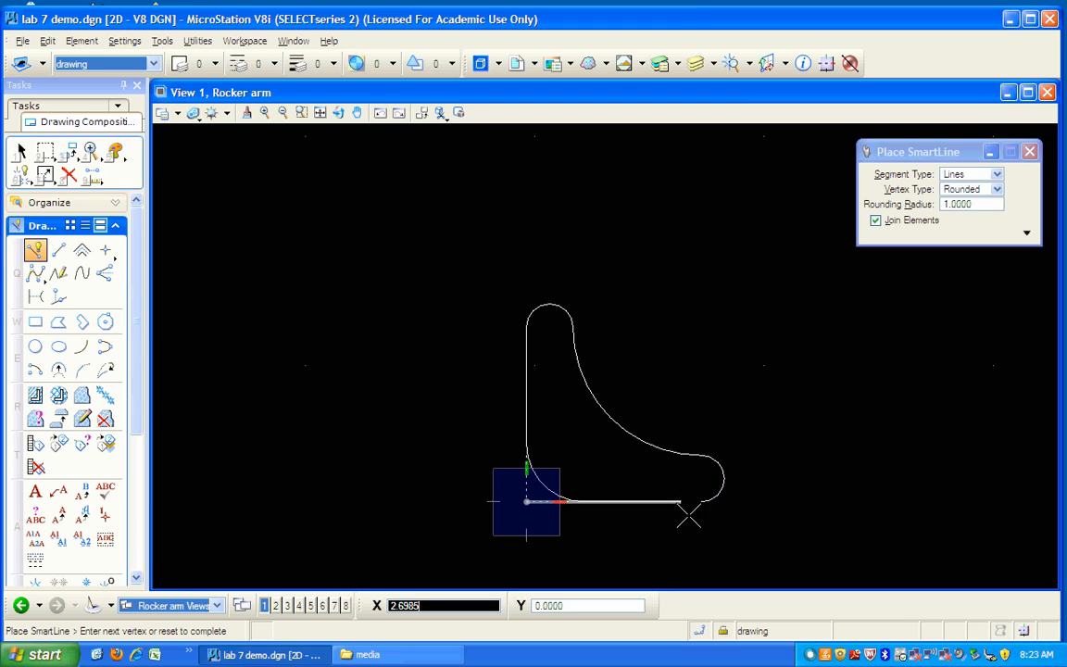
pyautogui.click(704, 503)
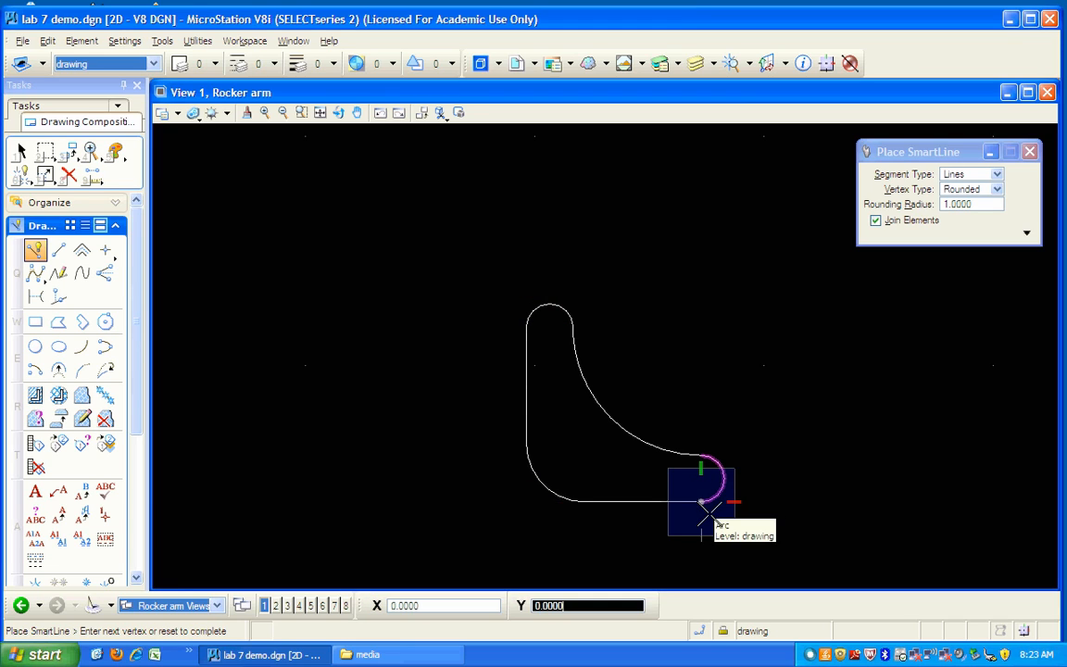
pyautogui.rightClick(826, 457)
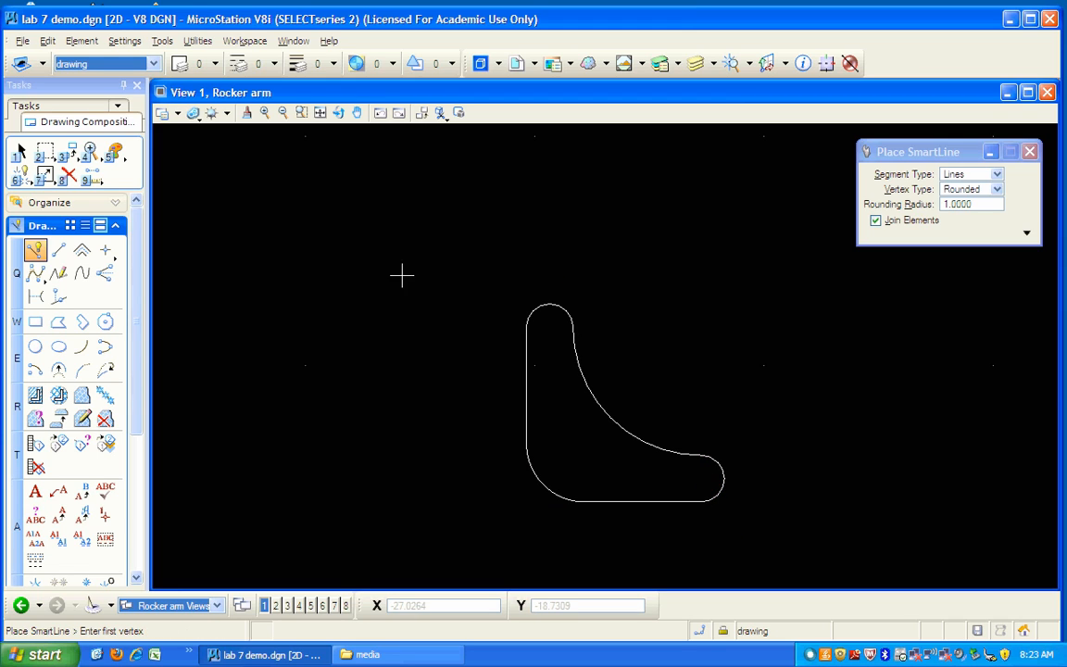
# - Place 0.325 in diameter circles at the centers of the upper end arc, the lower right end arc and the rounded corner
pyautogui.click(39, 349)
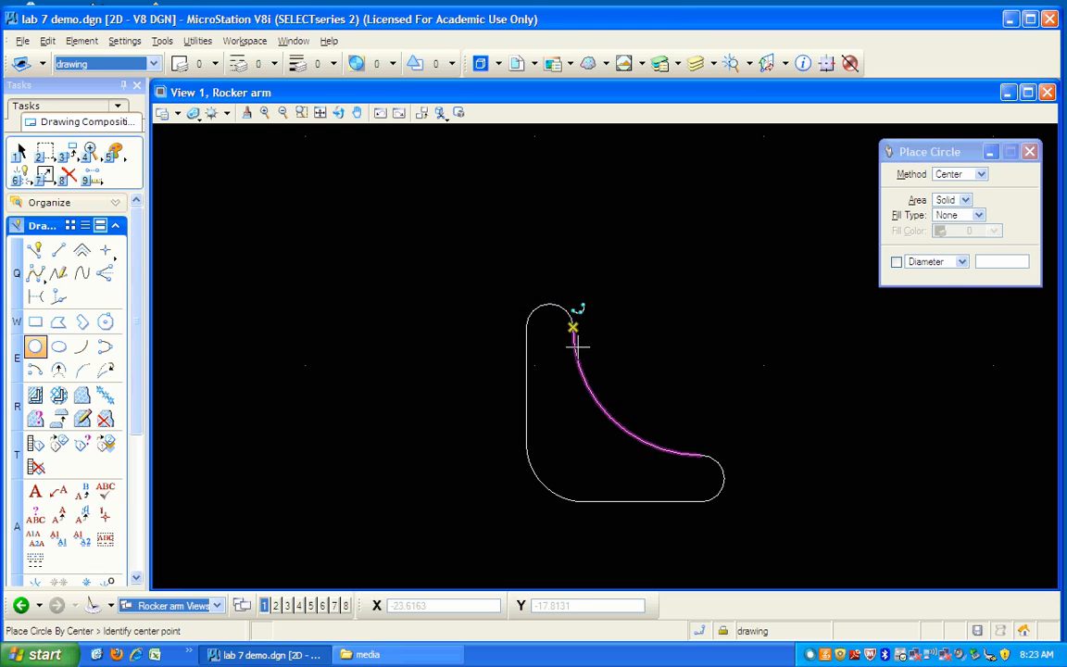
pyautogui.click(895, 262)
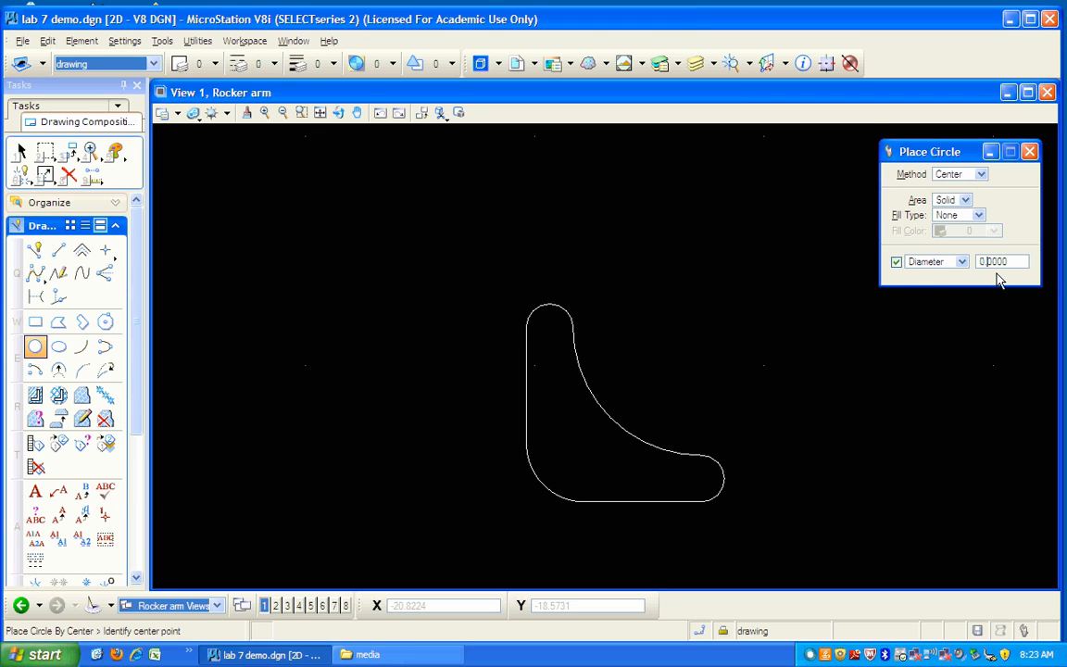
pyautogui.moveTo(998, 281); pyautogui.dragTo(1011, 280)
pyautogui.write('325')
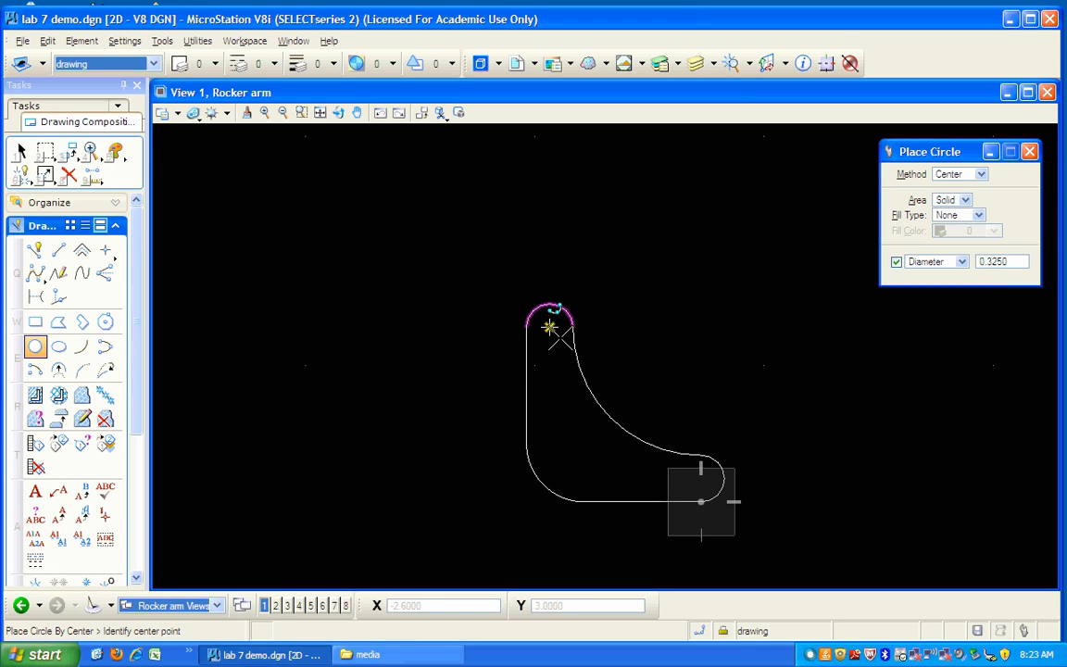
pyautogui.click(552, 330)
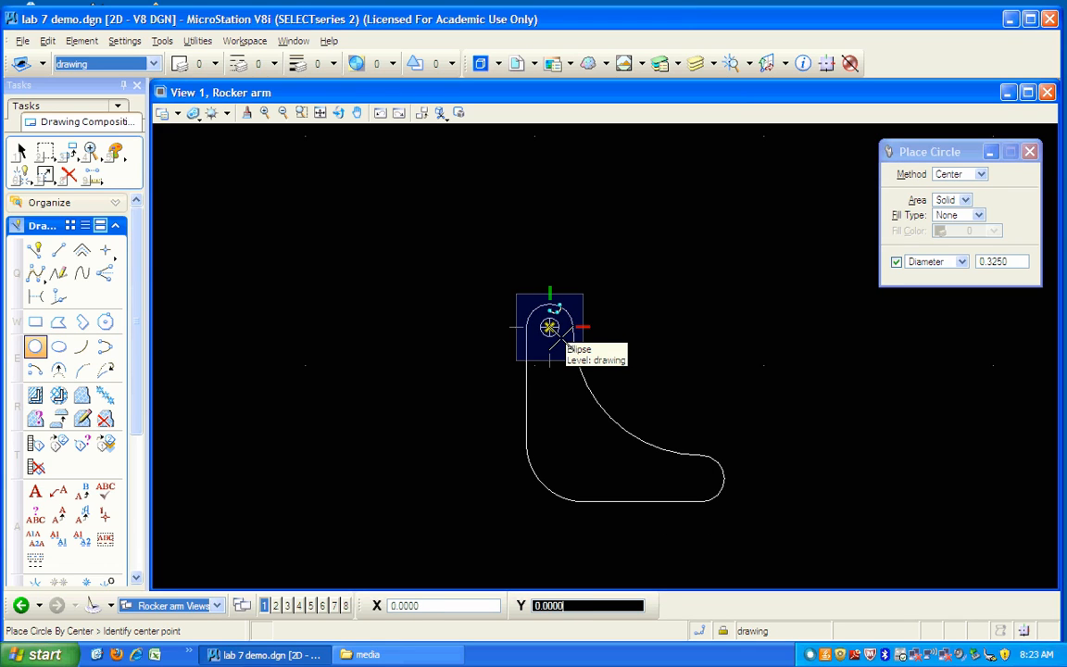
pyautogui.click(549, 326)
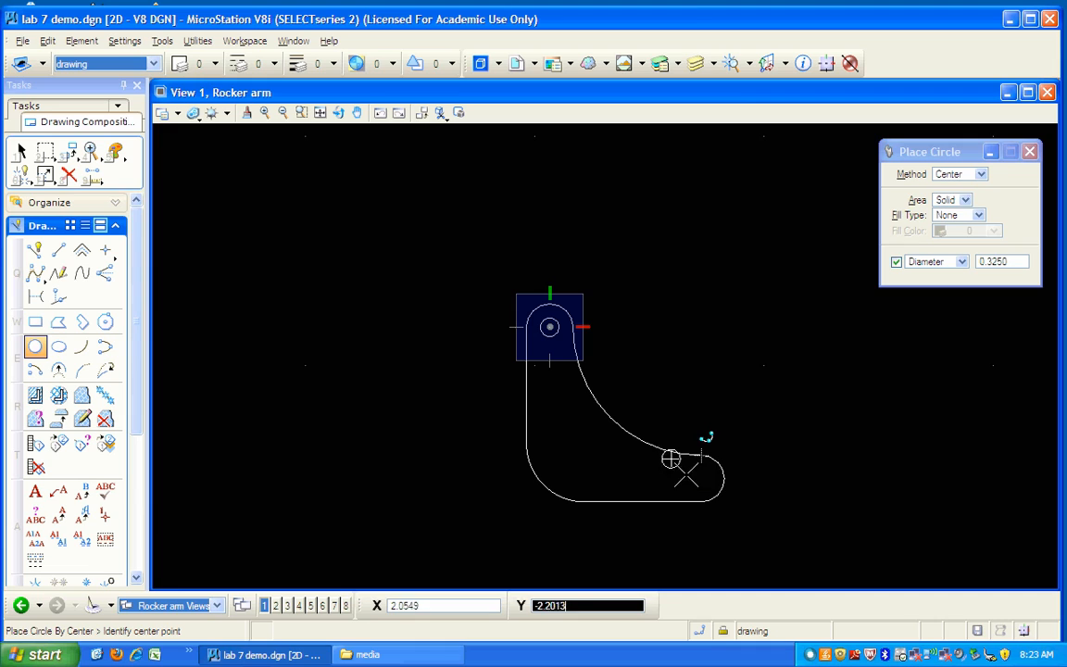
pyautogui.click(701, 478)
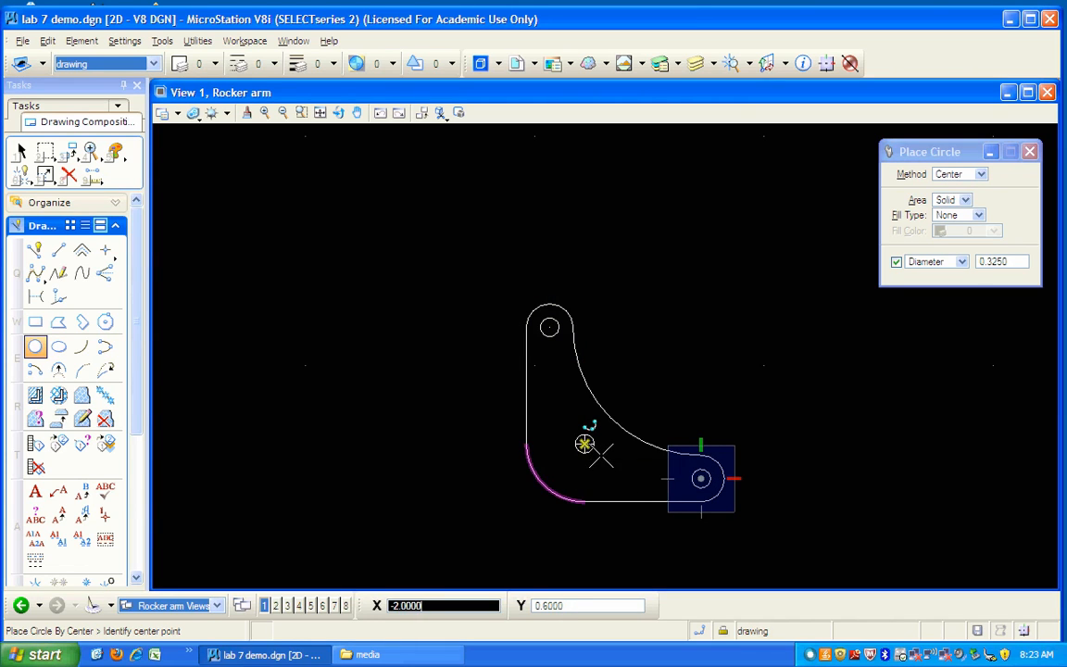
pyautogui.click(585, 444)
pyautogui.press('Escape')
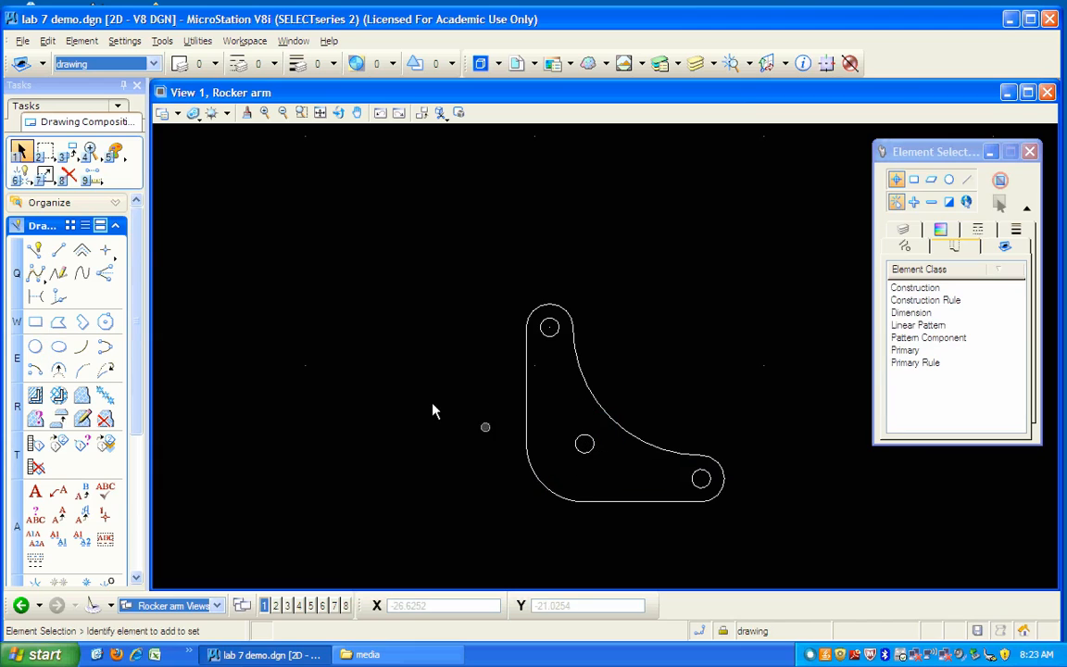
# - Move the circle at the rounded corner's center 0.5 in at an angle of -135°
pyautogui.click(68, 150)
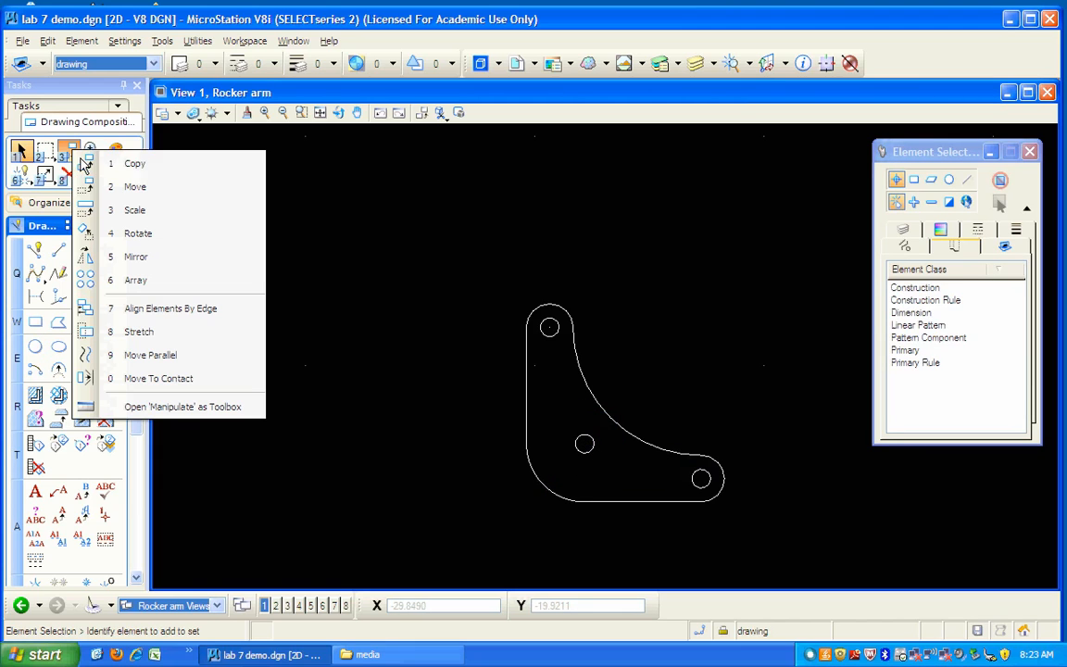
pyautogui.click(136, 192)
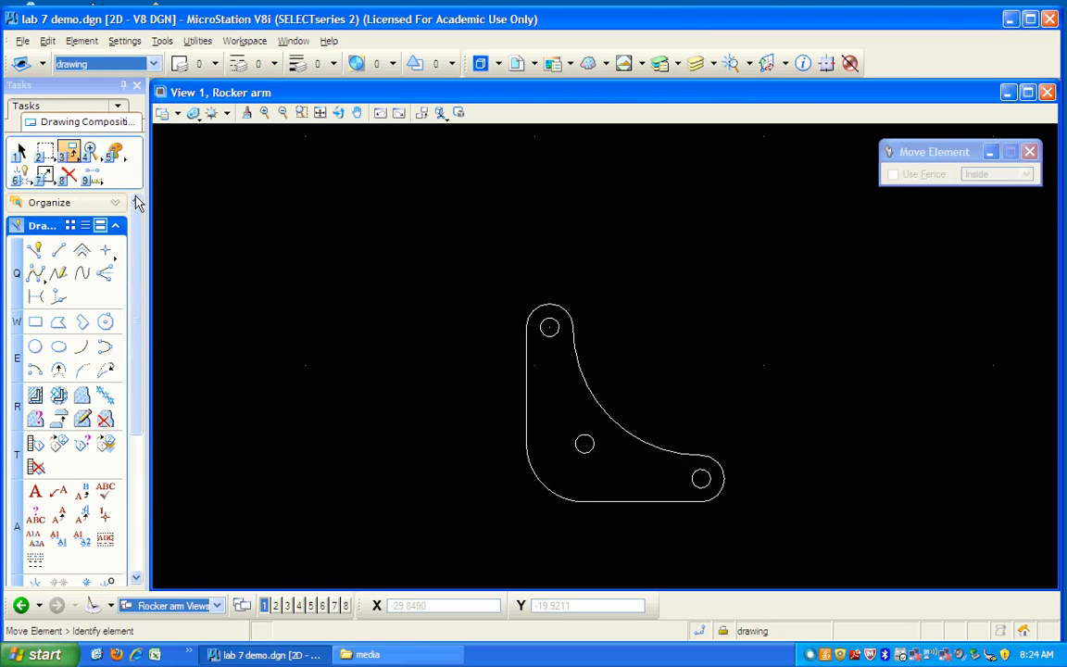
pyautogui.click(594, 447)
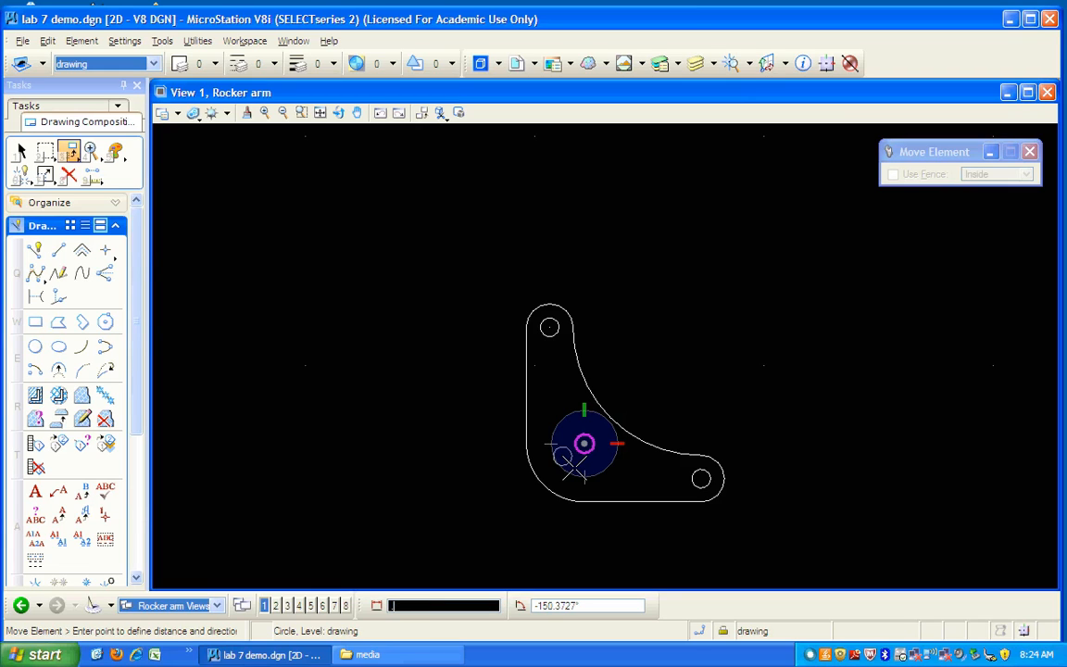
pyautogui.write('.5')
pyautogui.press('Tab')
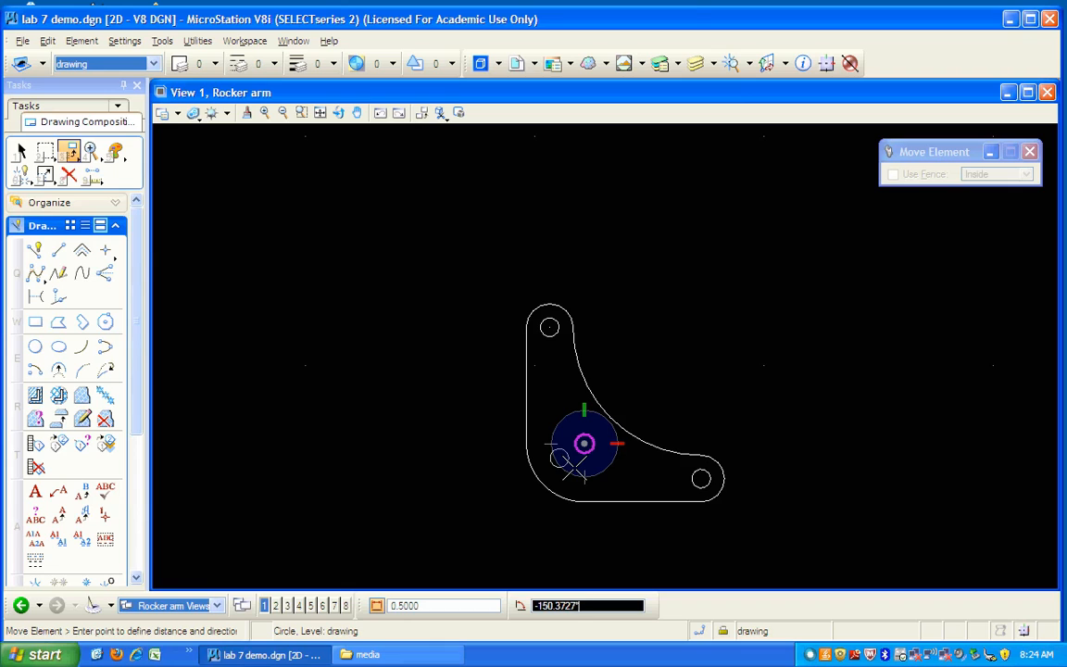
pyautogui.write('-135')
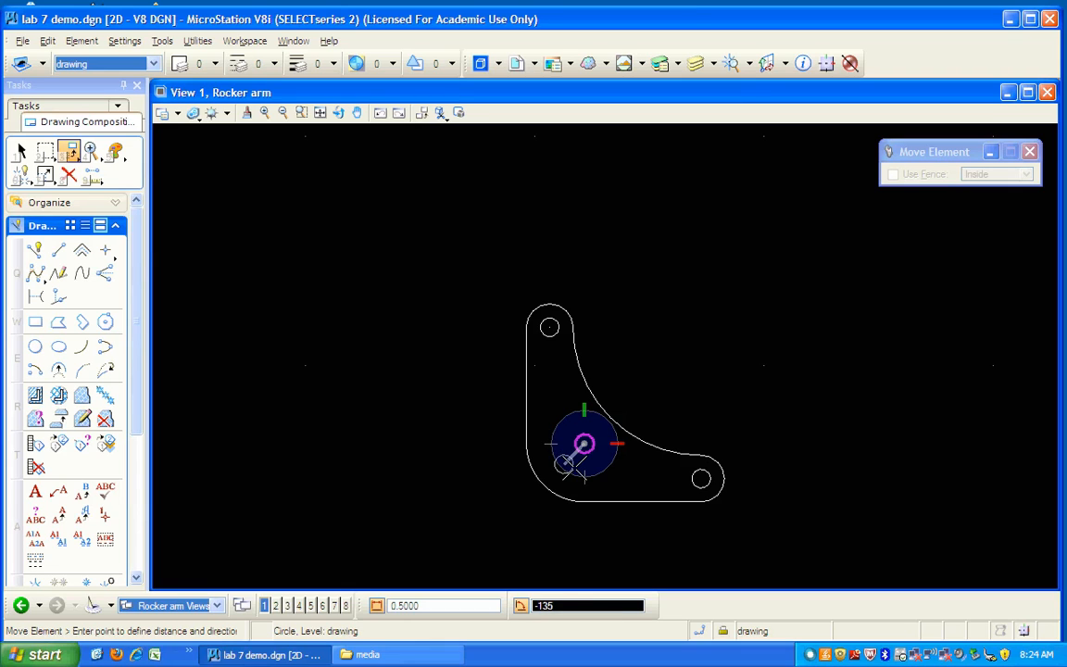
pyautogui.click(574, 467)
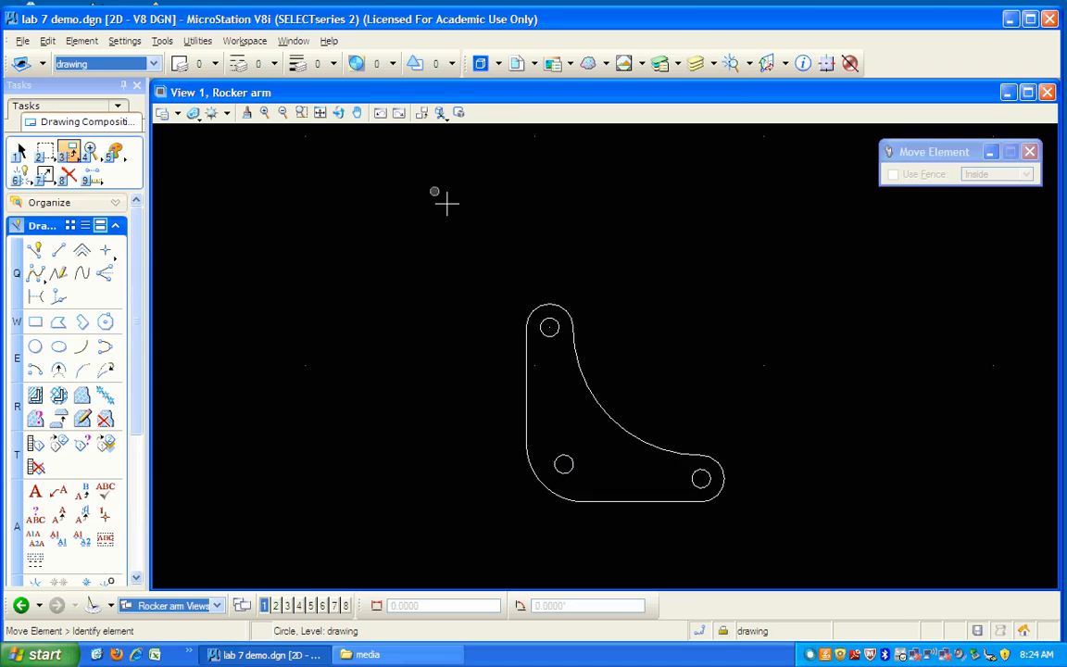
pyautogui.click(320, 113)
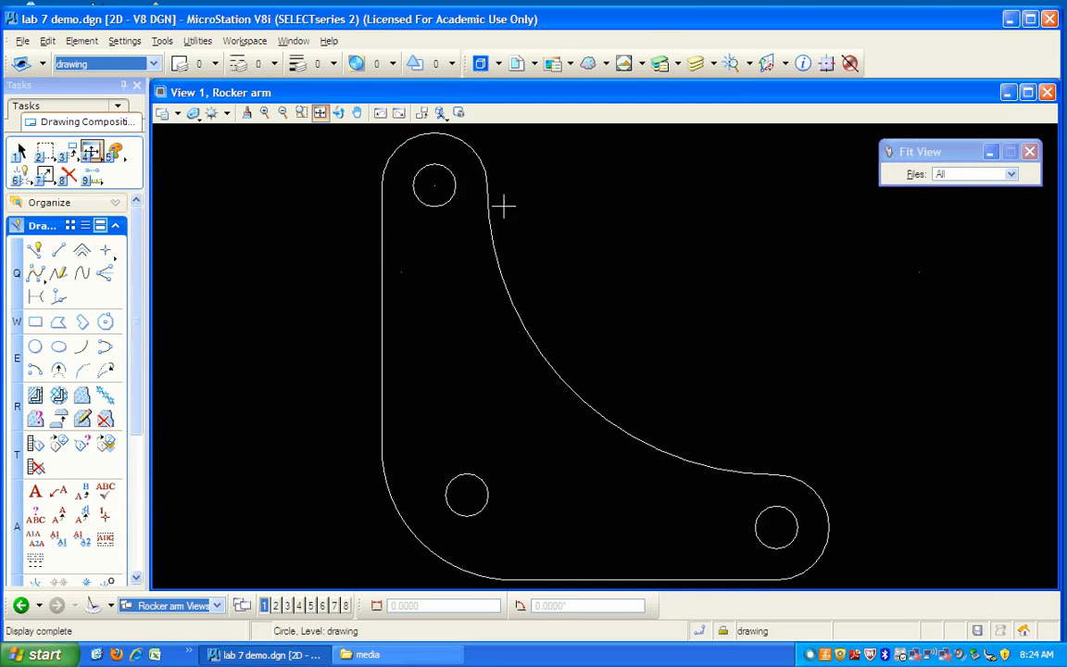
# - Make the dimensions level active and create a new dimension style named rocker
pyautogui.click(660, 63)
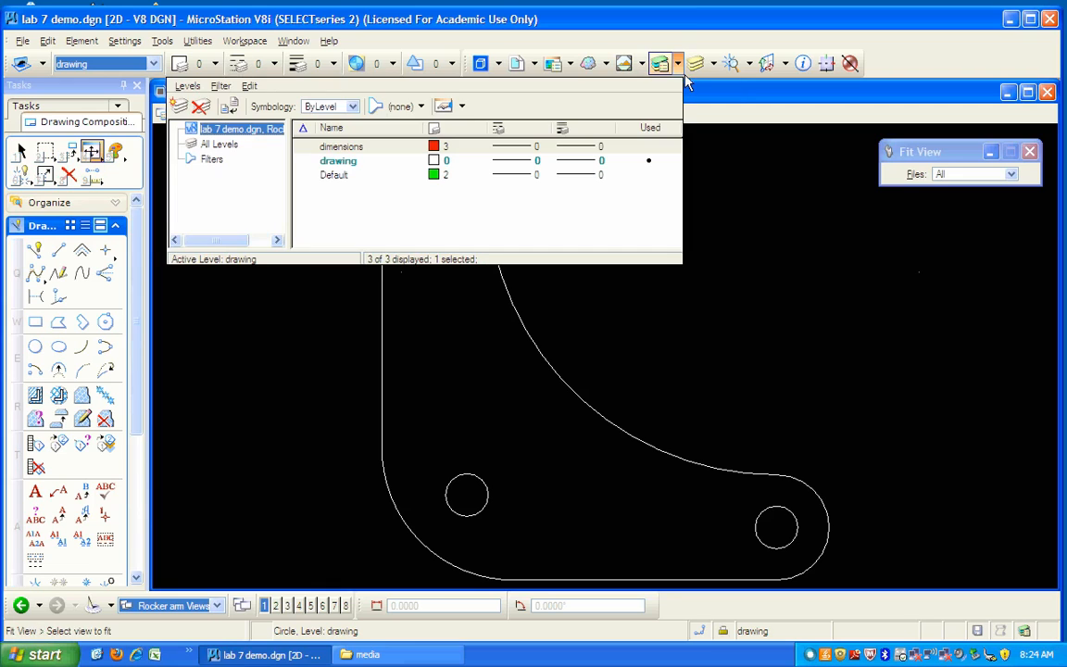
pyautogui.doubleClick(369, 152)
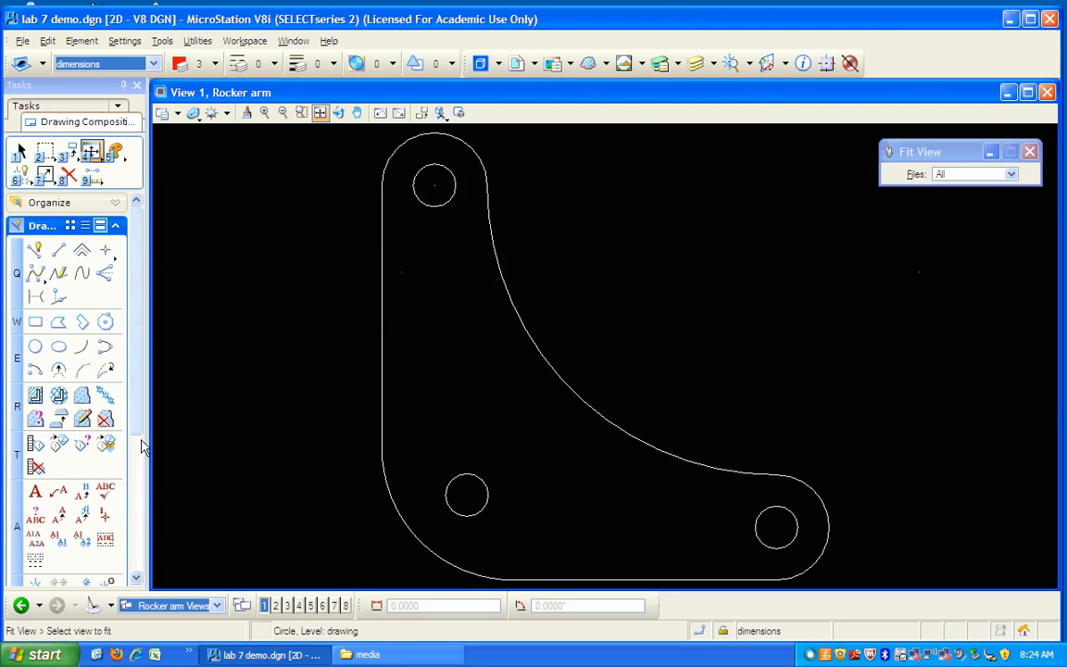
pyautogui.scroll(-5, 143, 443)
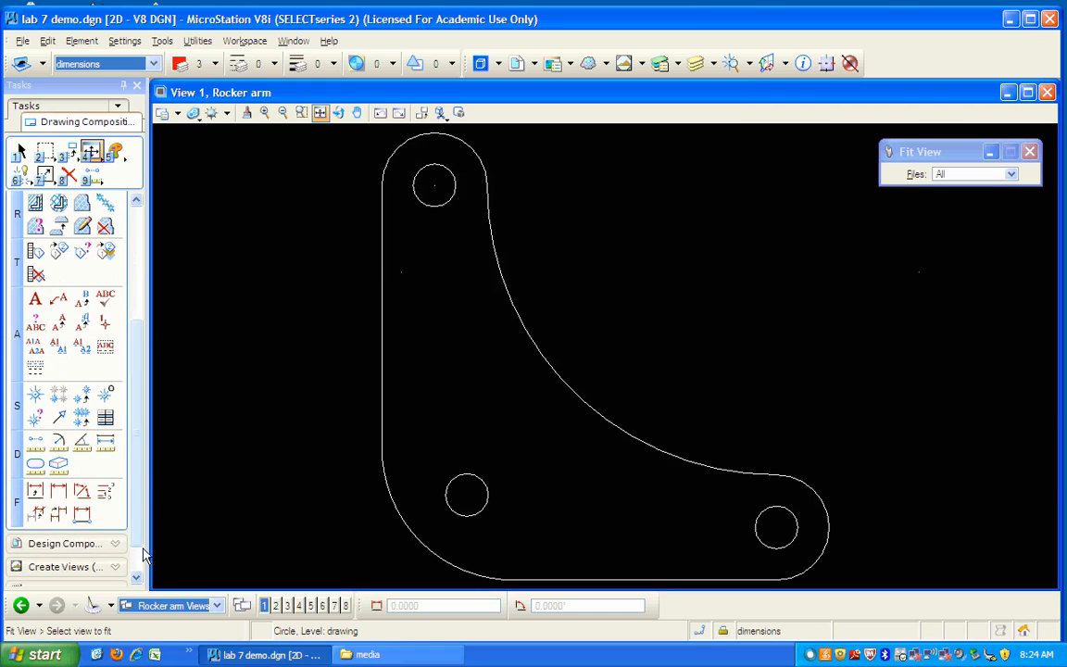
pyautogui.click(62, 504)
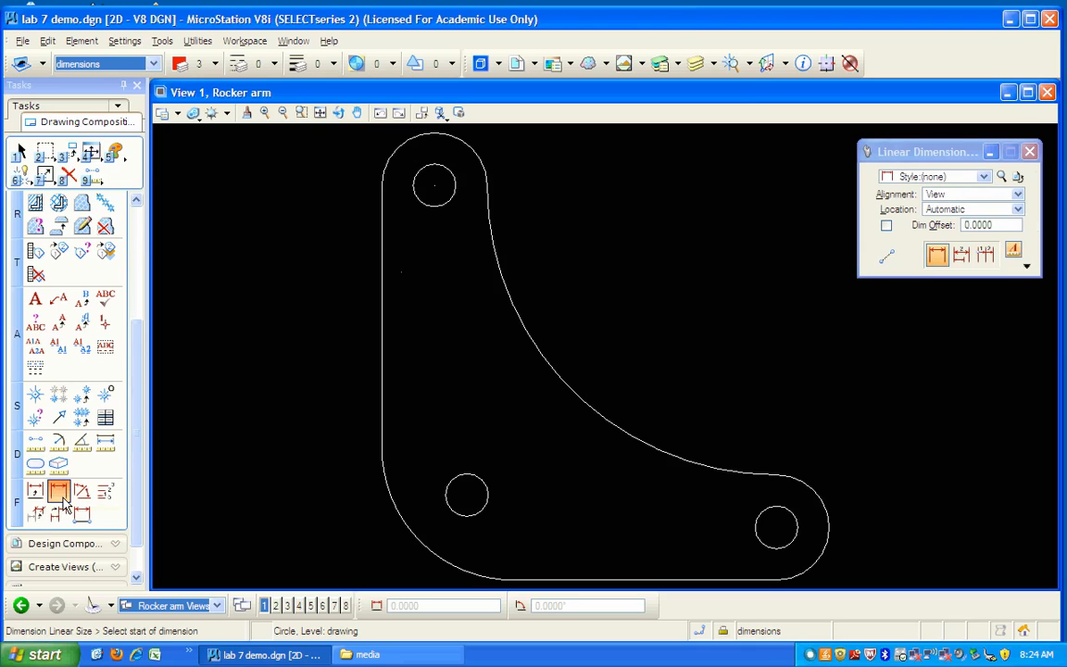
pyautogui.click(1001, 176)
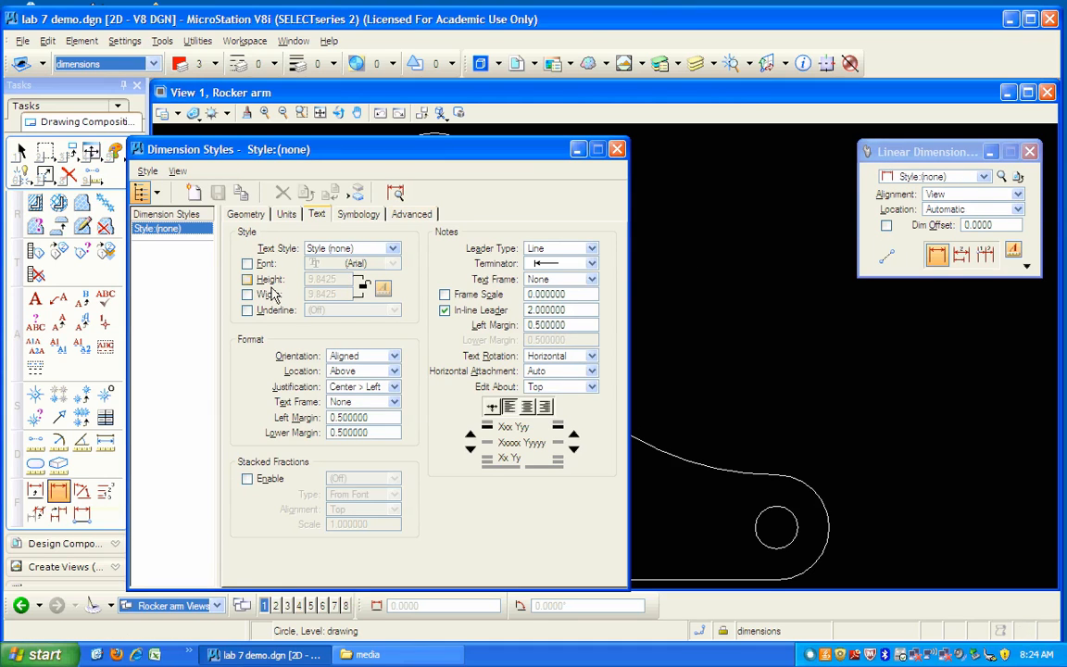
pyautogui.click(206, 204)
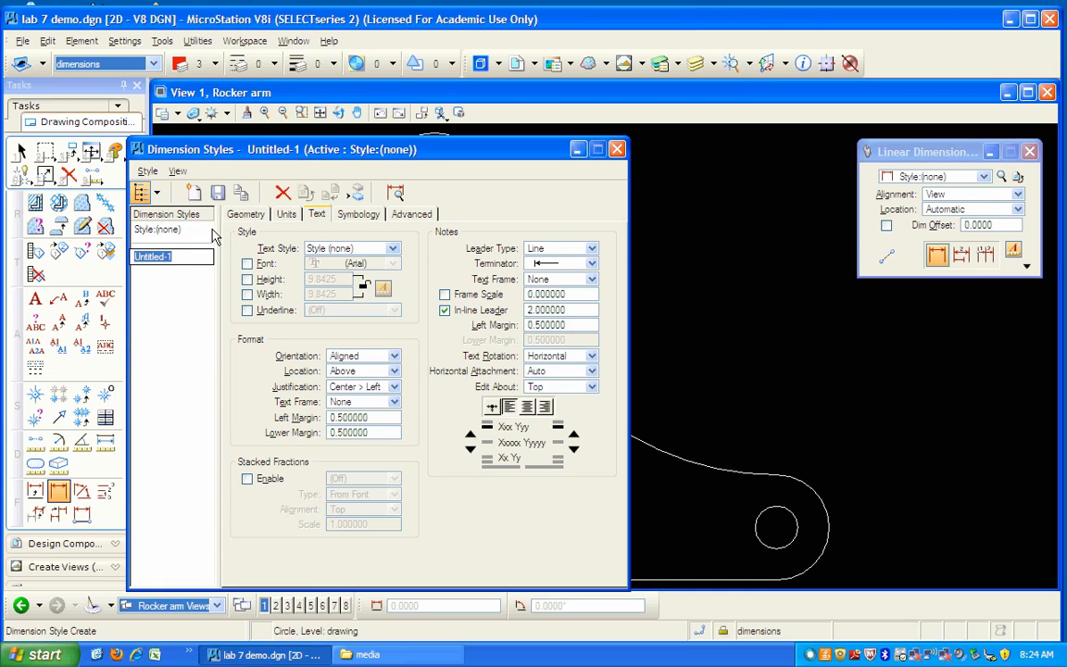
pyautogui.write('rocker')
pyautogui.press('Return')
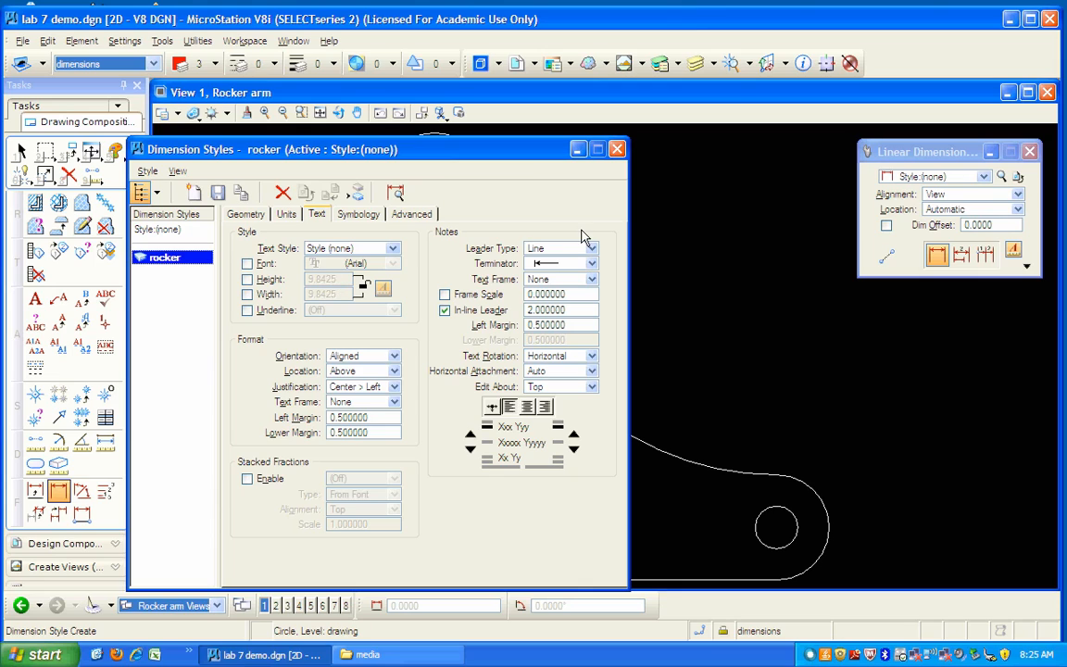
# - Set the rocker style's text height and width to 0.125, locked together, and save the style while closing the dialog
pyautogui.click(247, 279)
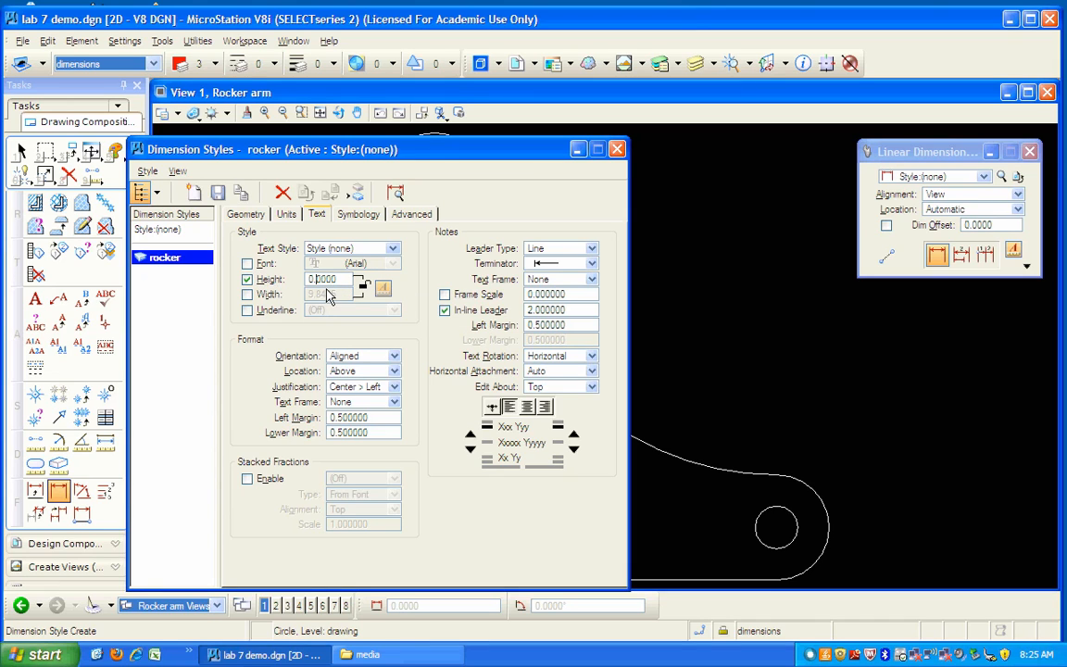
pyautogui.moveTo(326, 289); pyautogui.dragTo(334, 290)
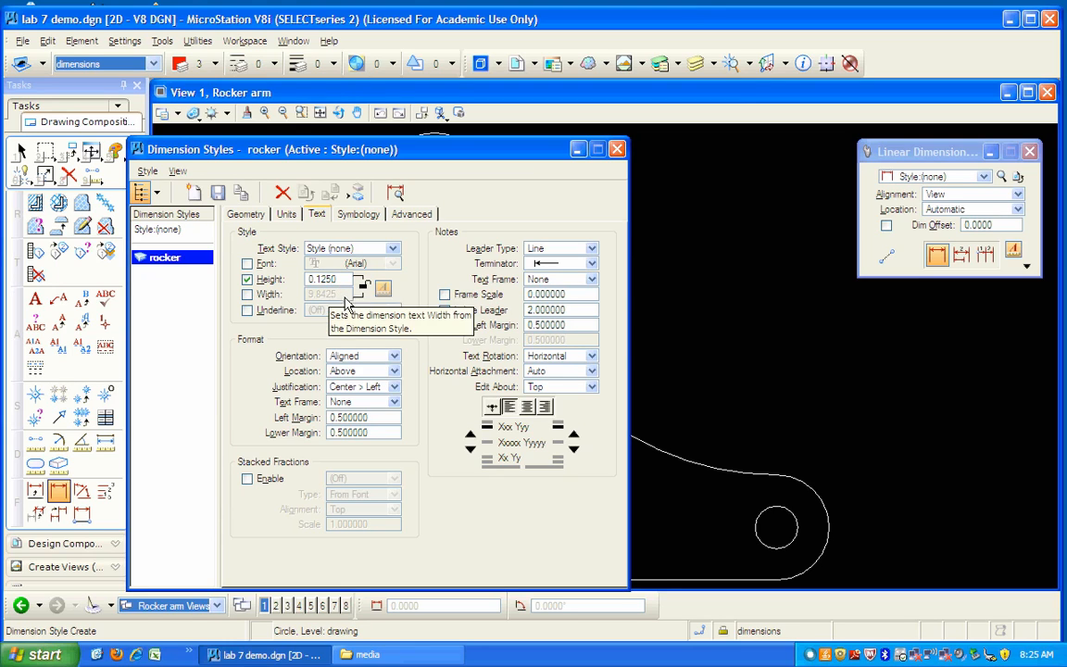
pyautogui.click(360, 287)
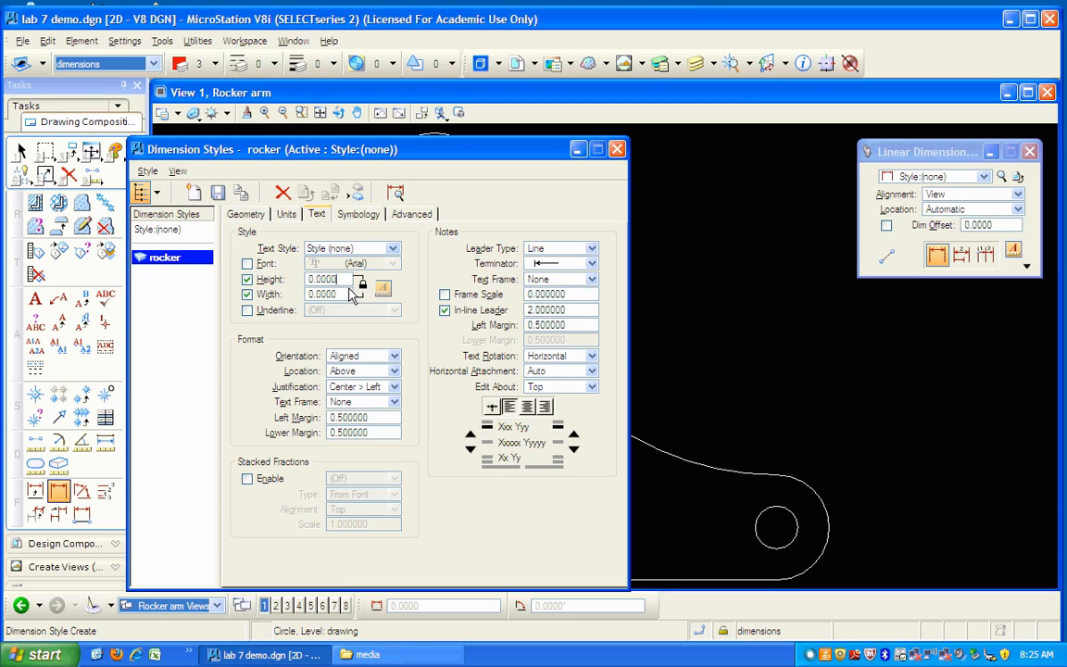
pyautogui.moveTo(317, 281); pyautogui.dragTo(333, 282)
pyautogui.write('125')
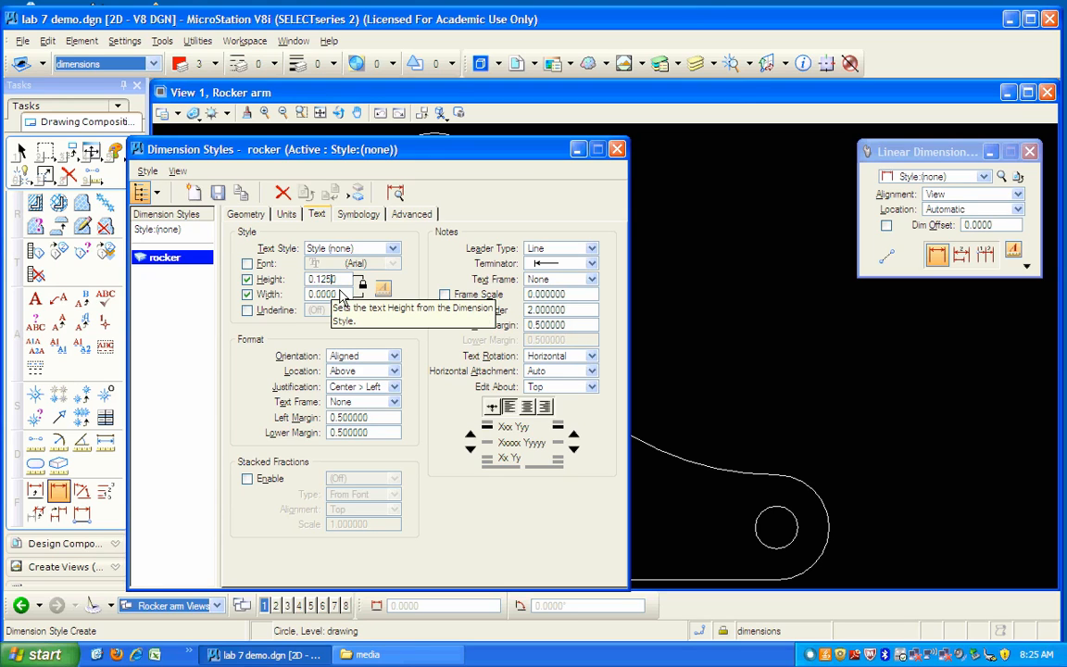
pyautogui.click(336, 298)
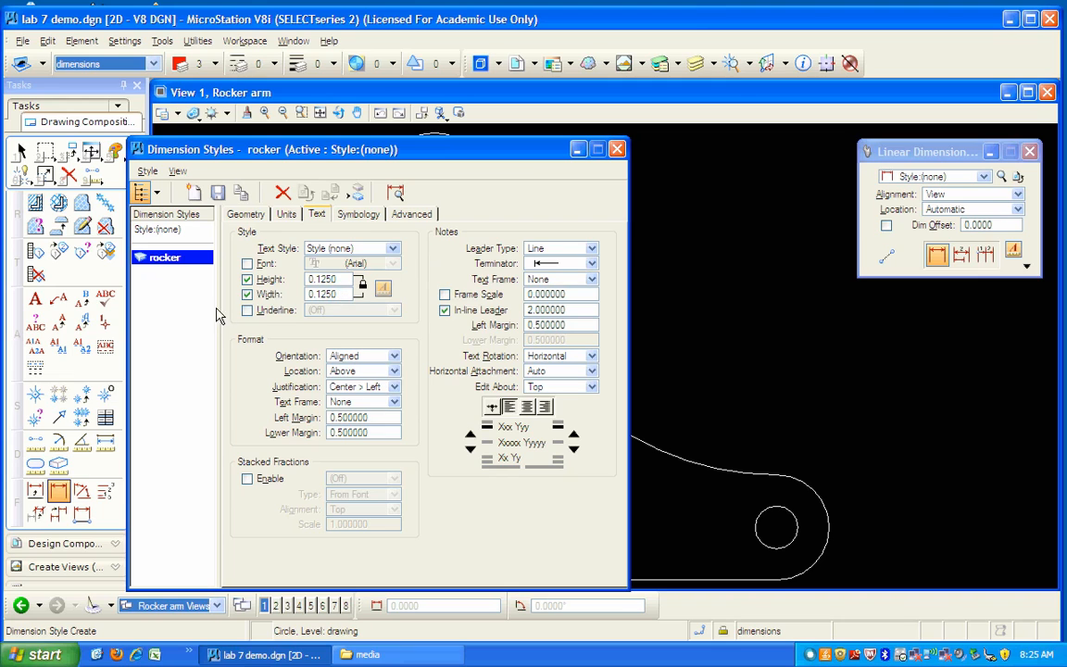
pyautogui.click(617, 149)
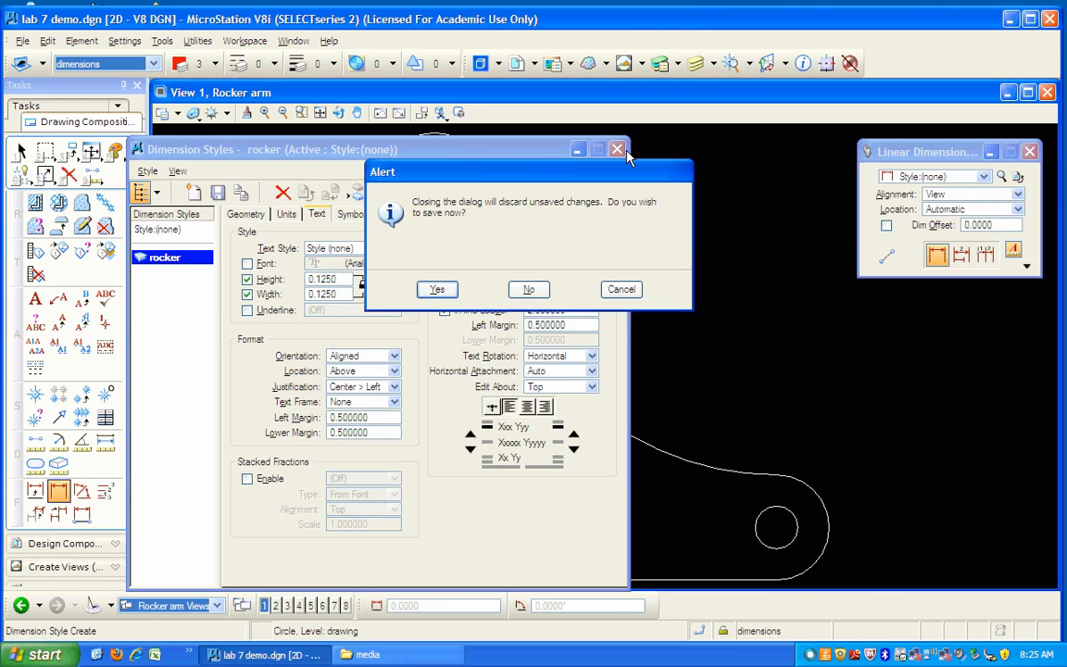
pyautogui.click(444, 293)
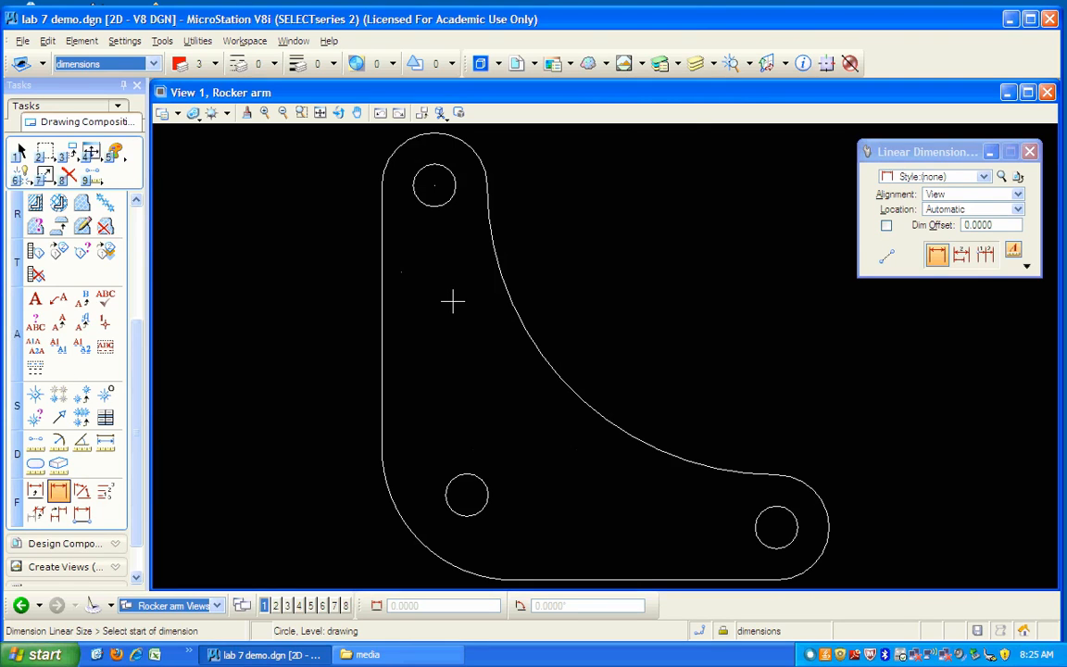
# - Apply the rocker dimension style and dimension the large concave arc's radius, placing the text outside the arm
pyautogui.click(983, 177)
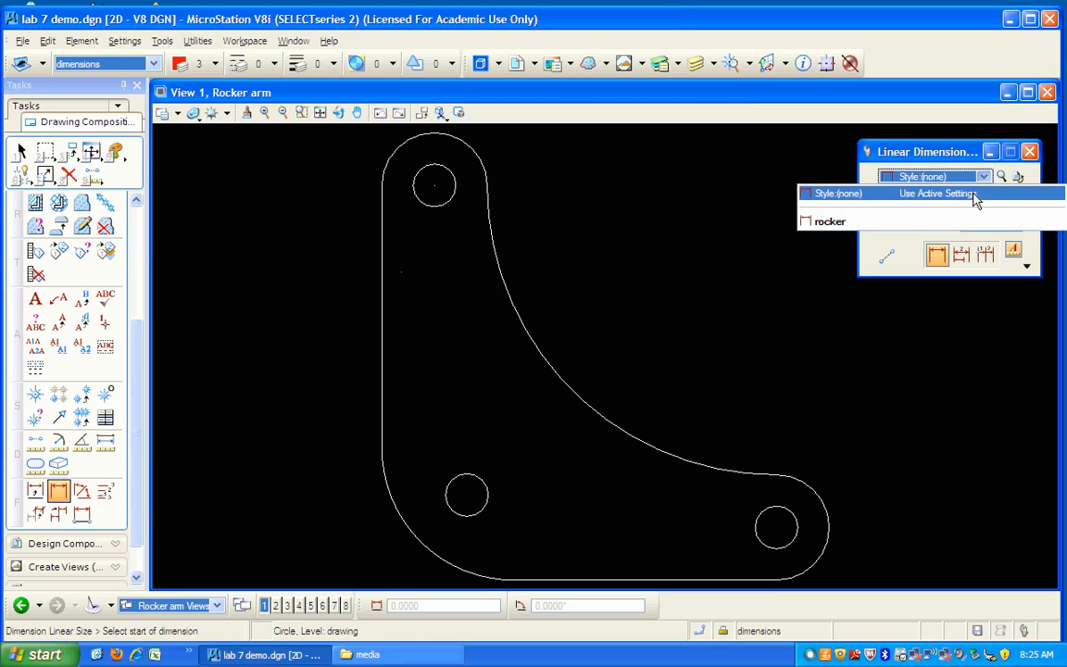
pyautogui.click(864, 222)
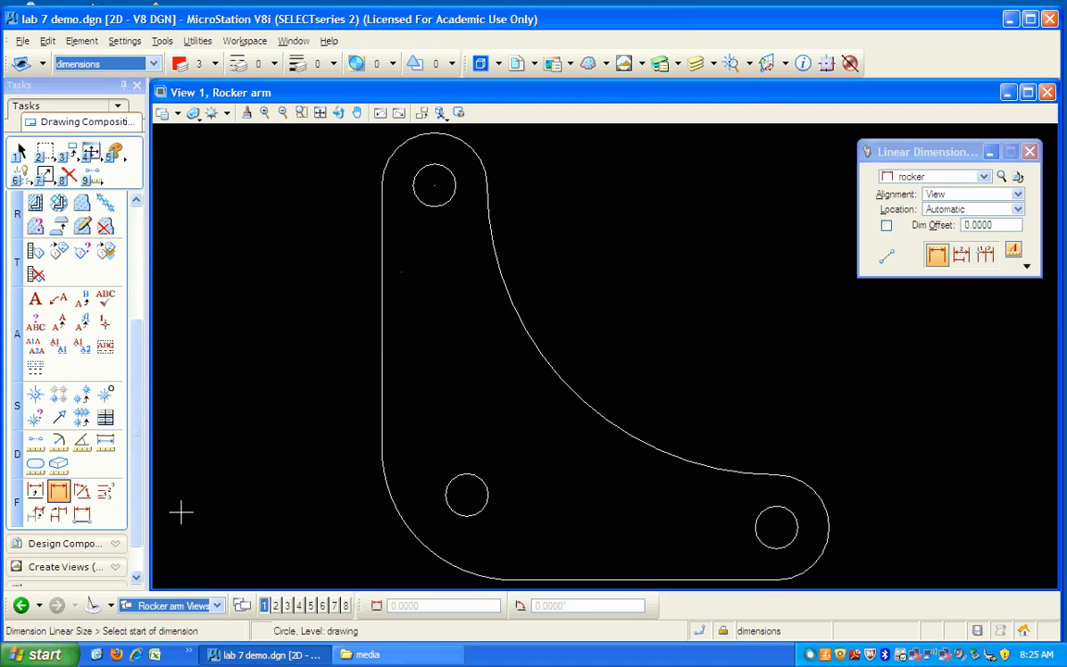
pyautogui.click(35, 491)
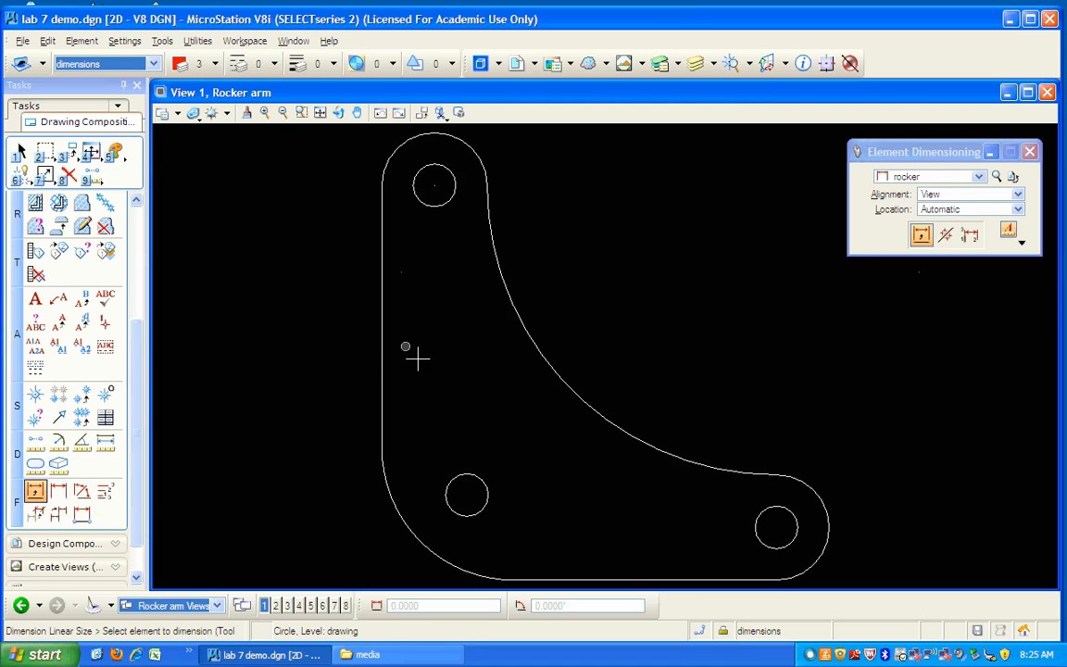
pyautogui.click(615, 428)
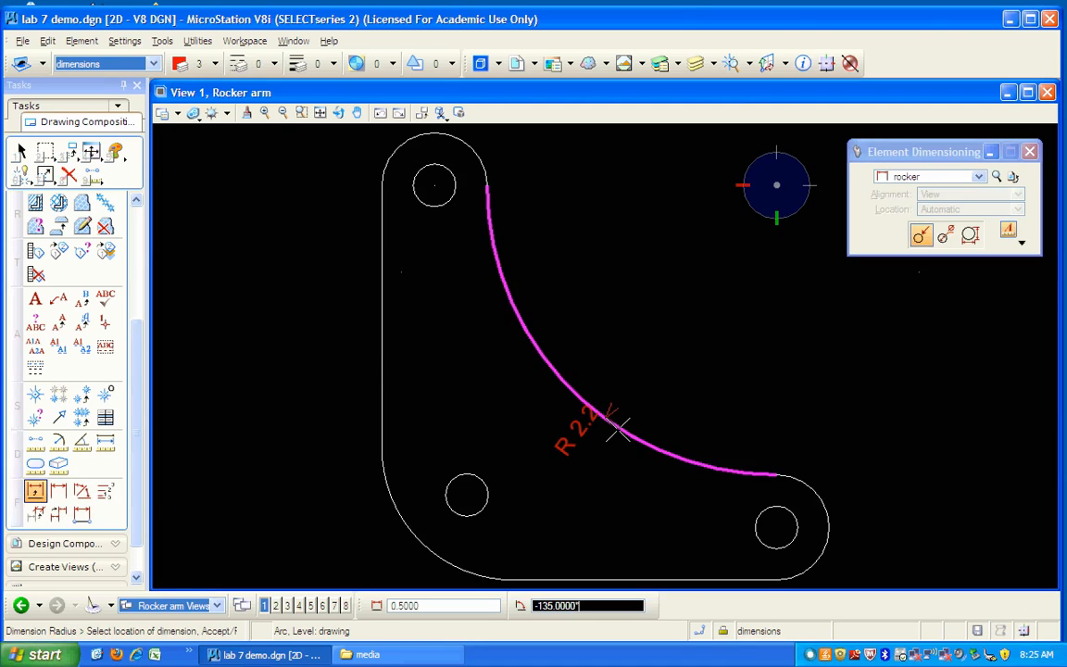
pyautogui.click(712, 317)
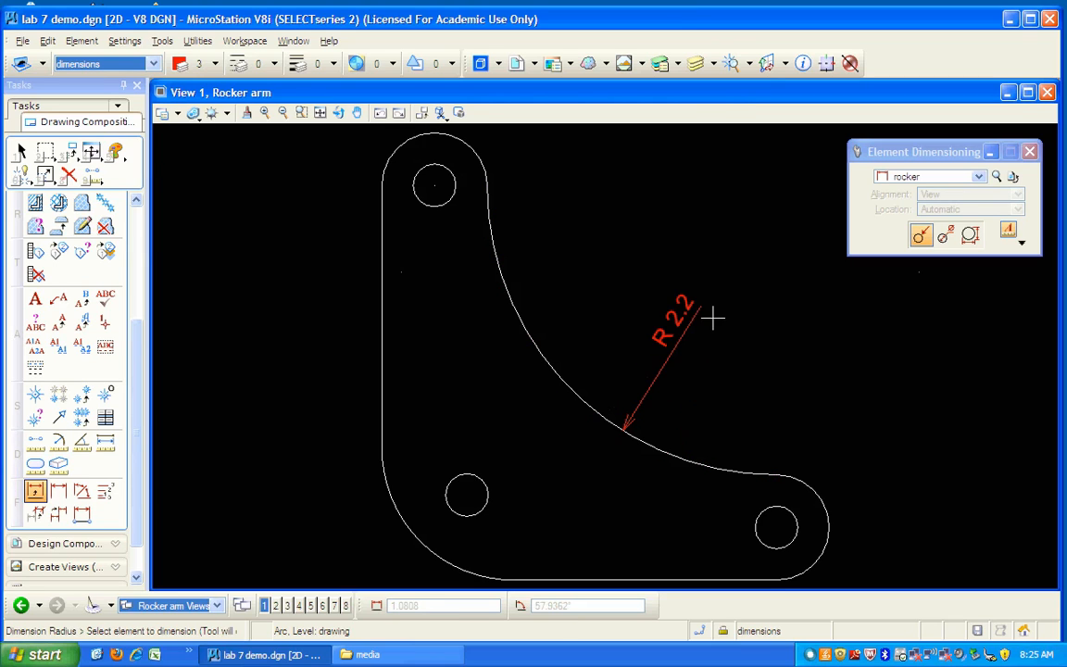
# - Add extended-leader diameter dimensions to the upper, lower left and lower right holes, placing their text outside the outline
pyautogui.click(442, 208)
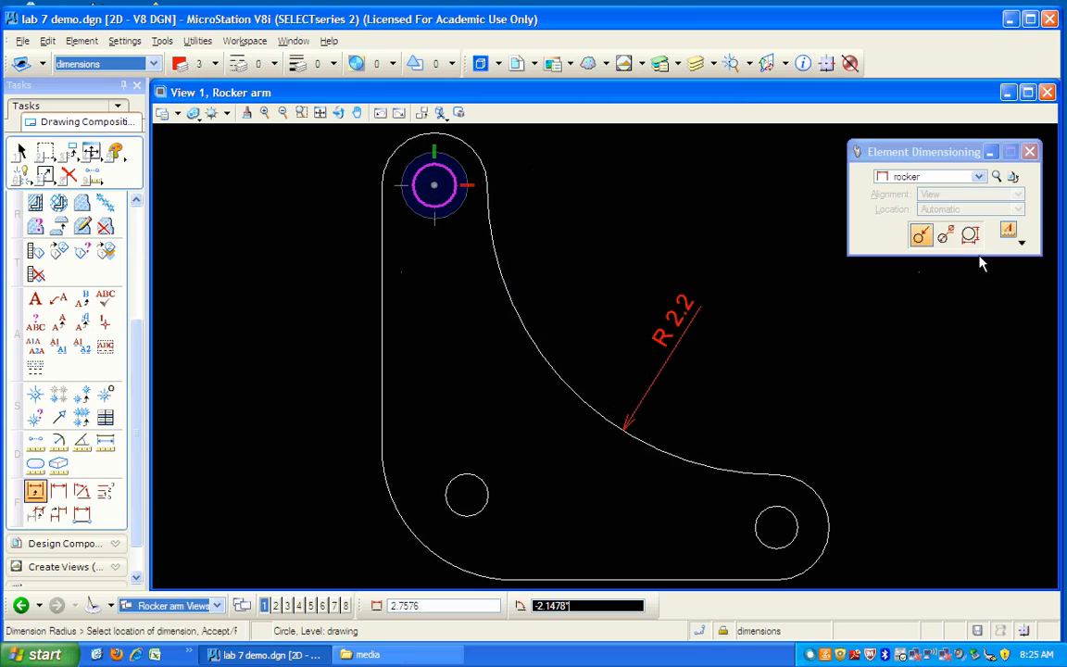
pyautogui.click(944, 235)
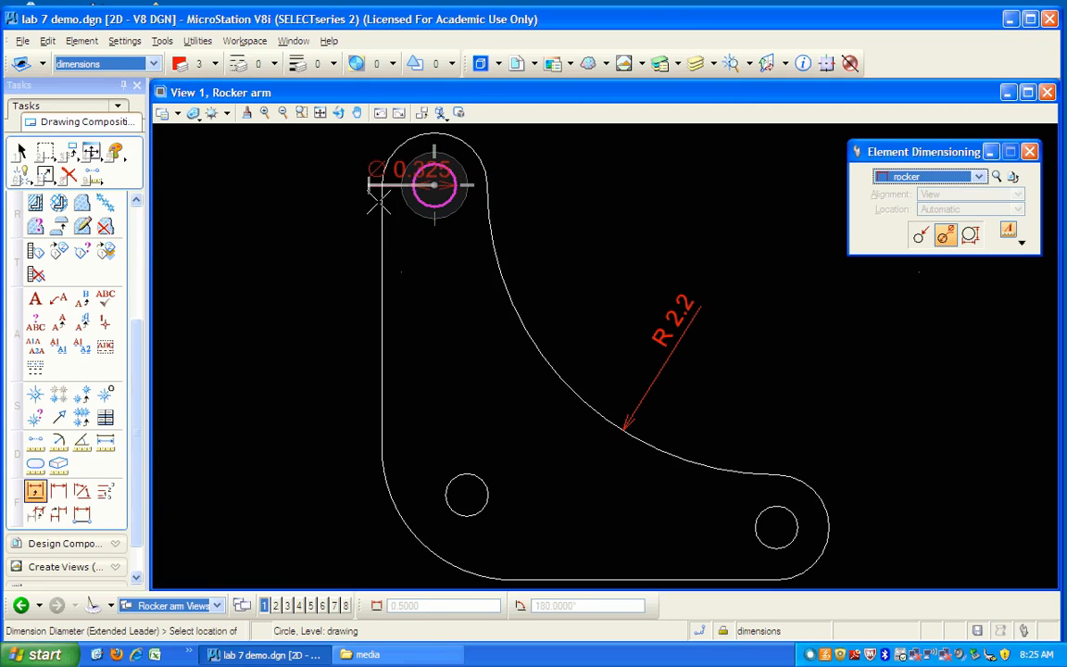
pyautogui.click(282, 225)
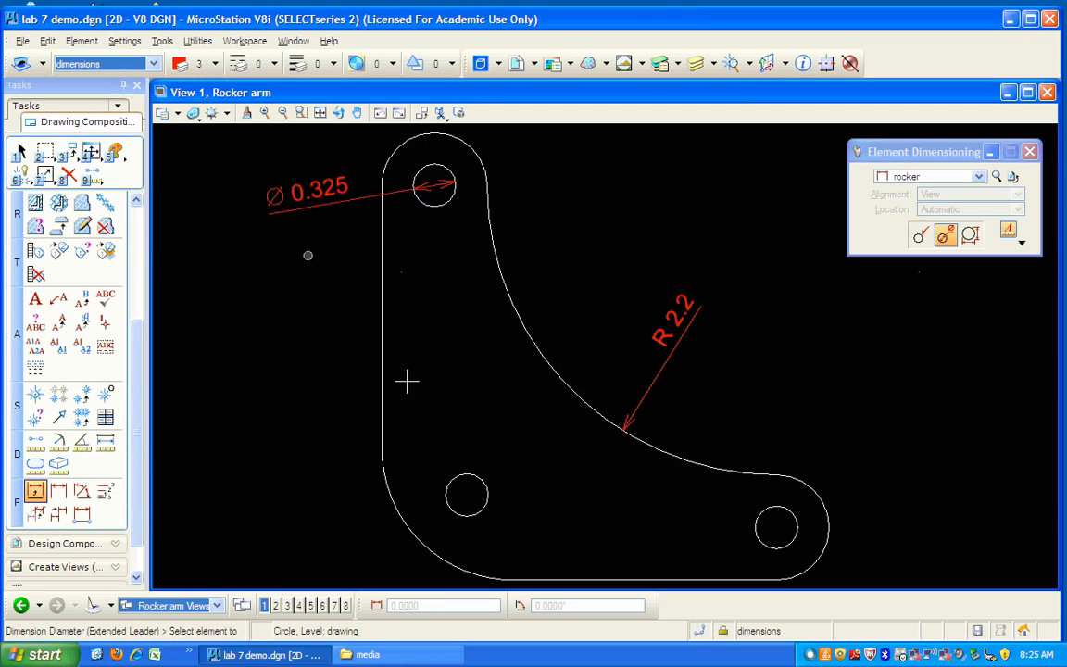
pyautogui.click(460, 500)
pyautogui.click(283, 479)
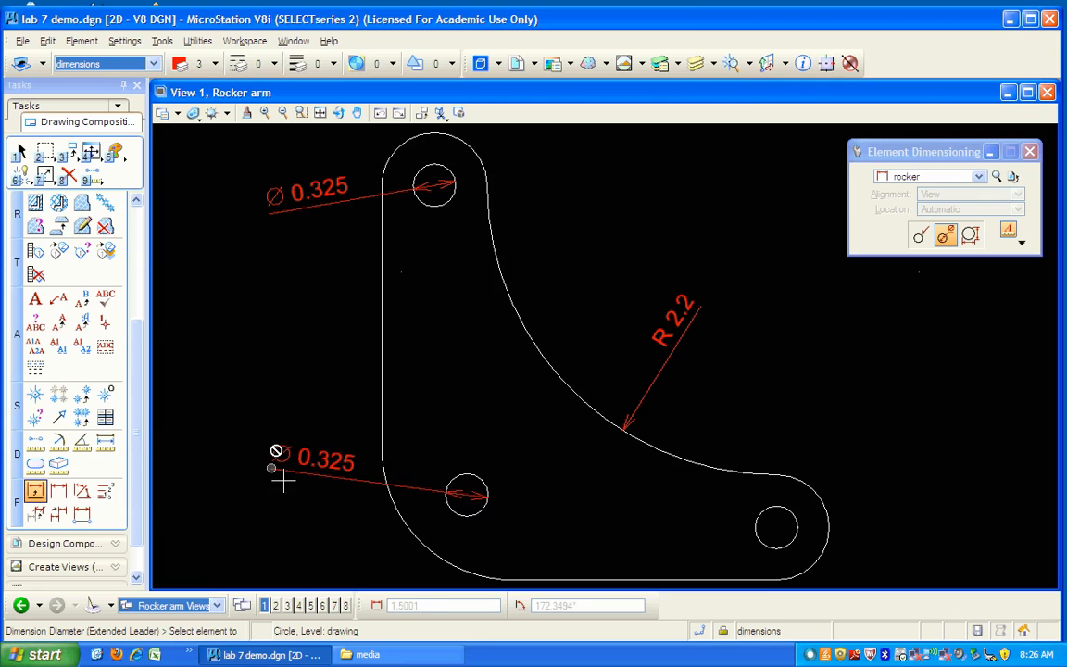
pyautogui.click(811, 534)
pyautogui.click(903, 423)
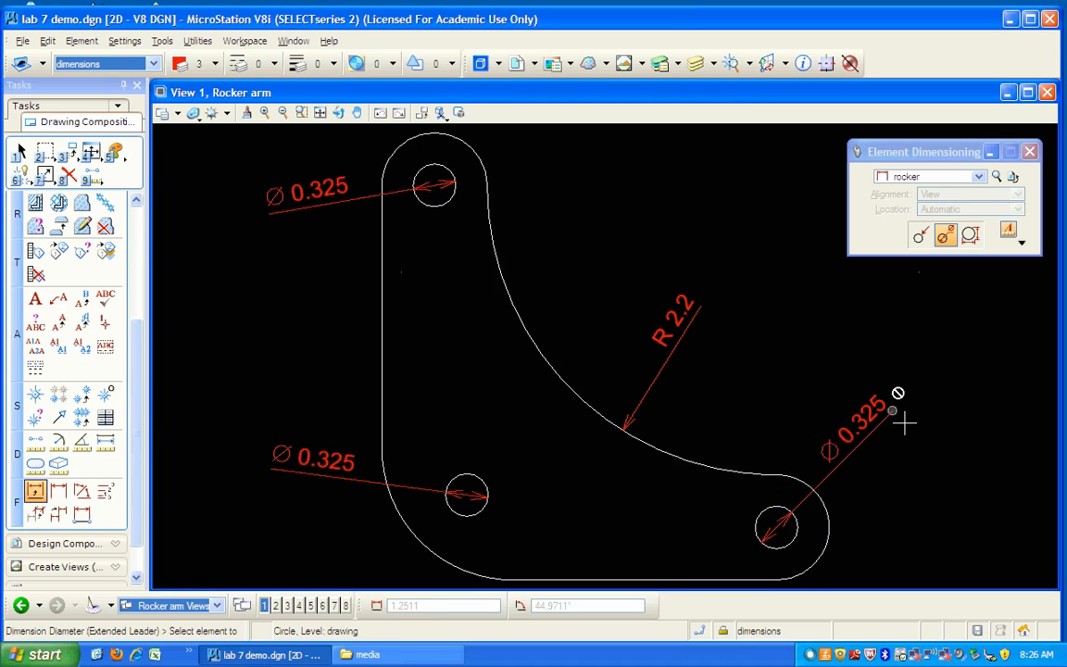
# - Add a radius dimension to the lower right end arc, placing its text to the right of the arm
pyautogui.click(835, 552)
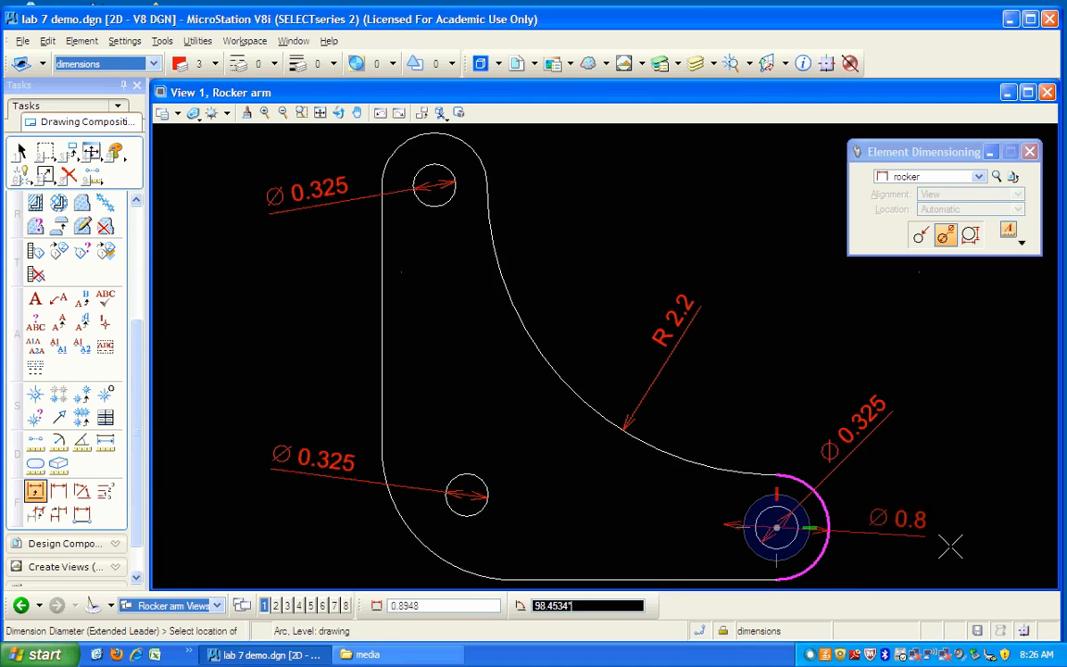
pyautogui.rightClick(893, 560)
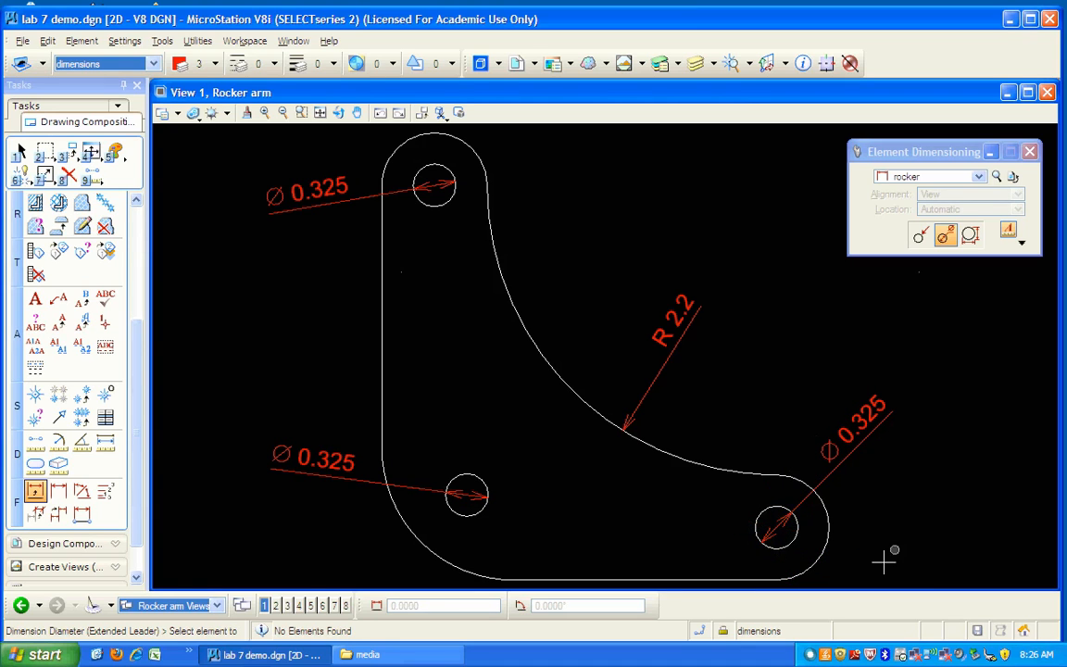
pyautogui.click(822, 579)
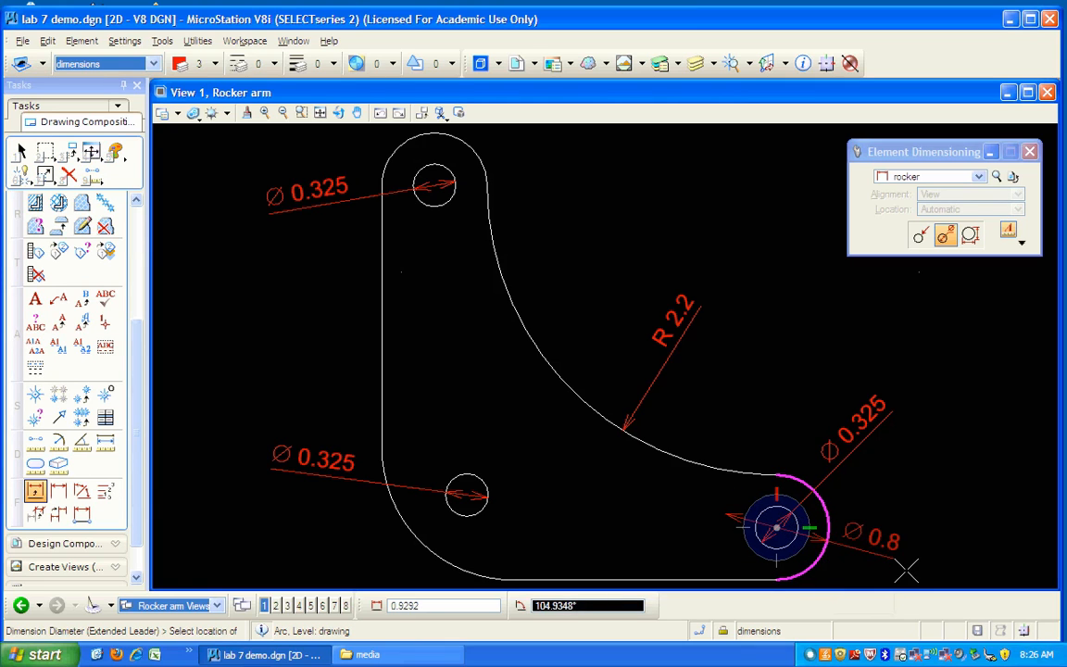
pyautogui.click(919, 234)
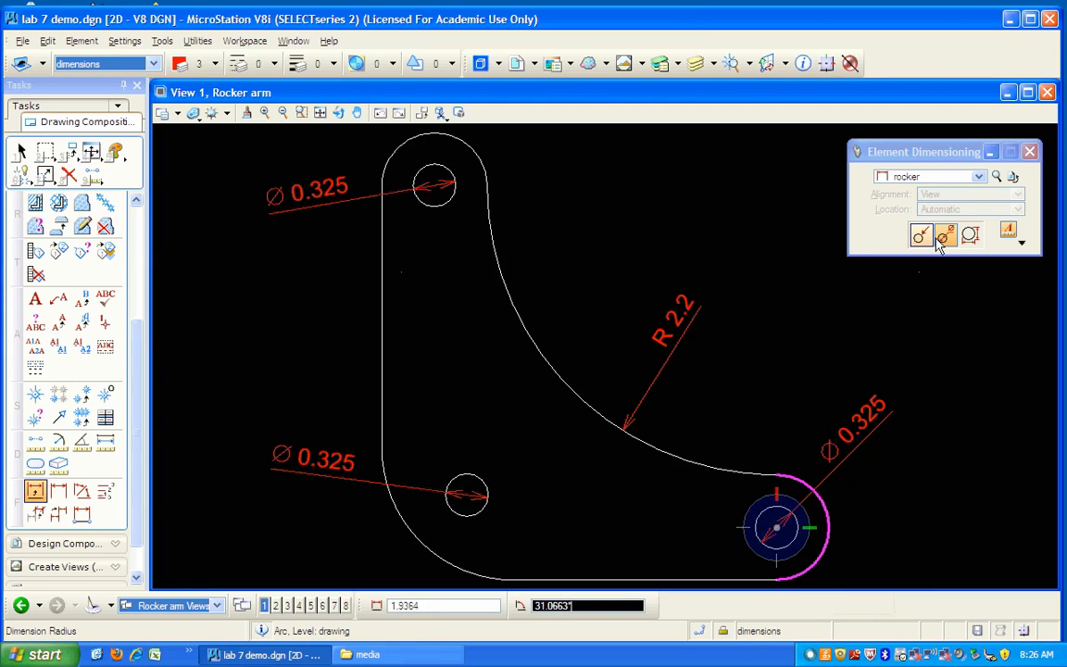
pyautogui.click(924, 520)
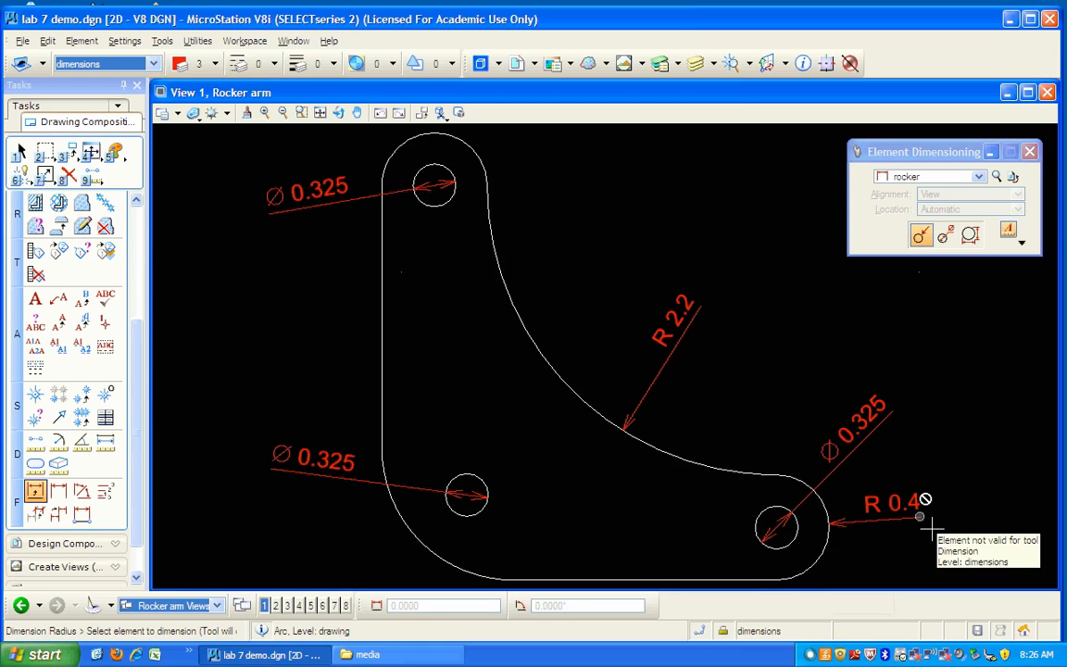
# - Add a radius dimension to the upper end arc, placing its text above and to the left of the arc
pyautogui.click(357, 113)
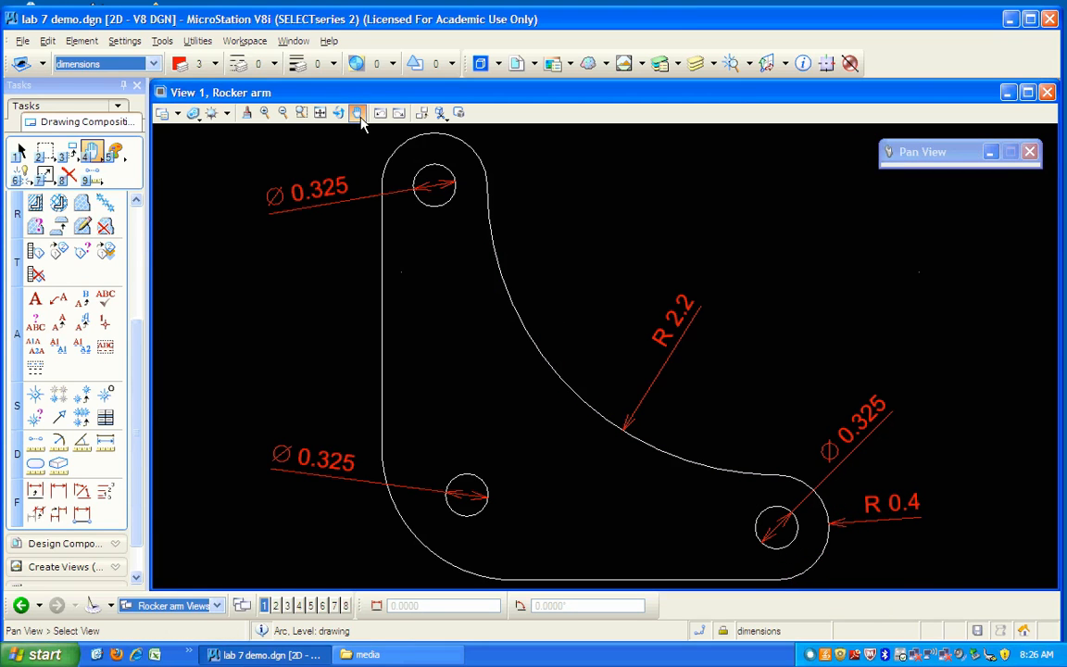
pyautogui.moveTo(362, 207)
pyautogui.mouseDown()
pyautogui.moveTo(388, 278)
pyautogui.moveTo(426, 320)
pyautogui.mouseUp()
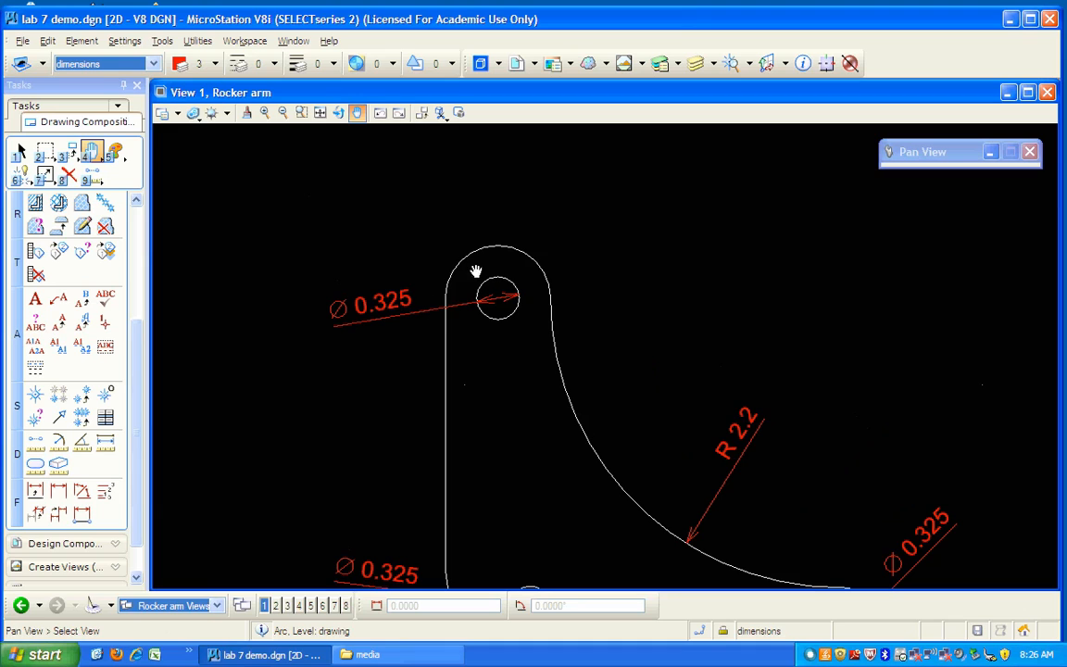
pyautogui.click(35, 490)
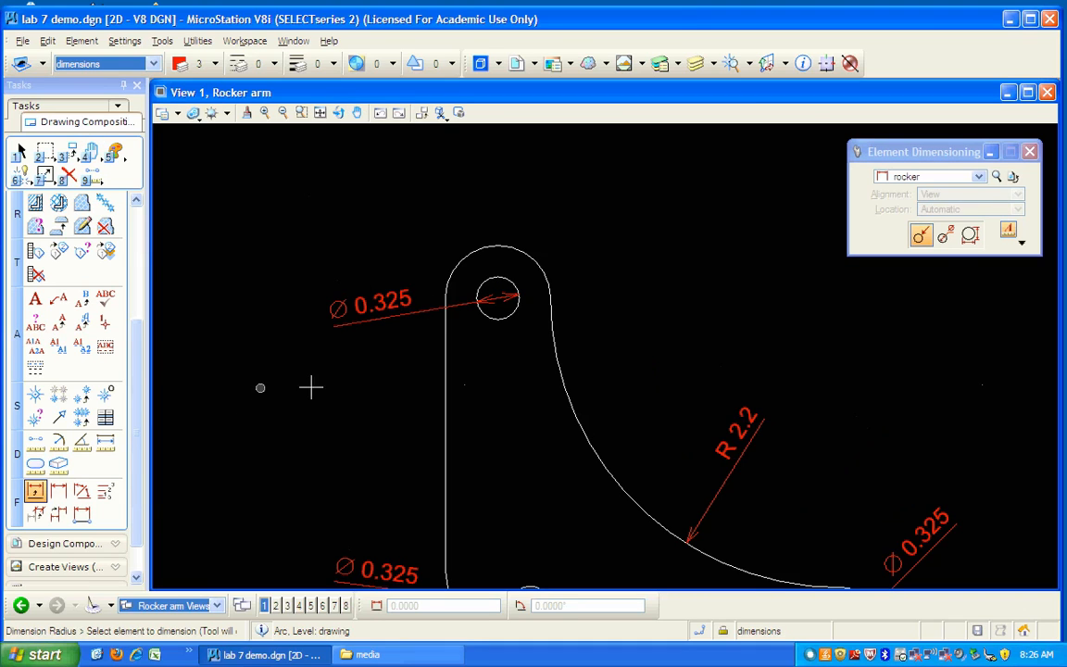
pyautogui.click(453, 263)
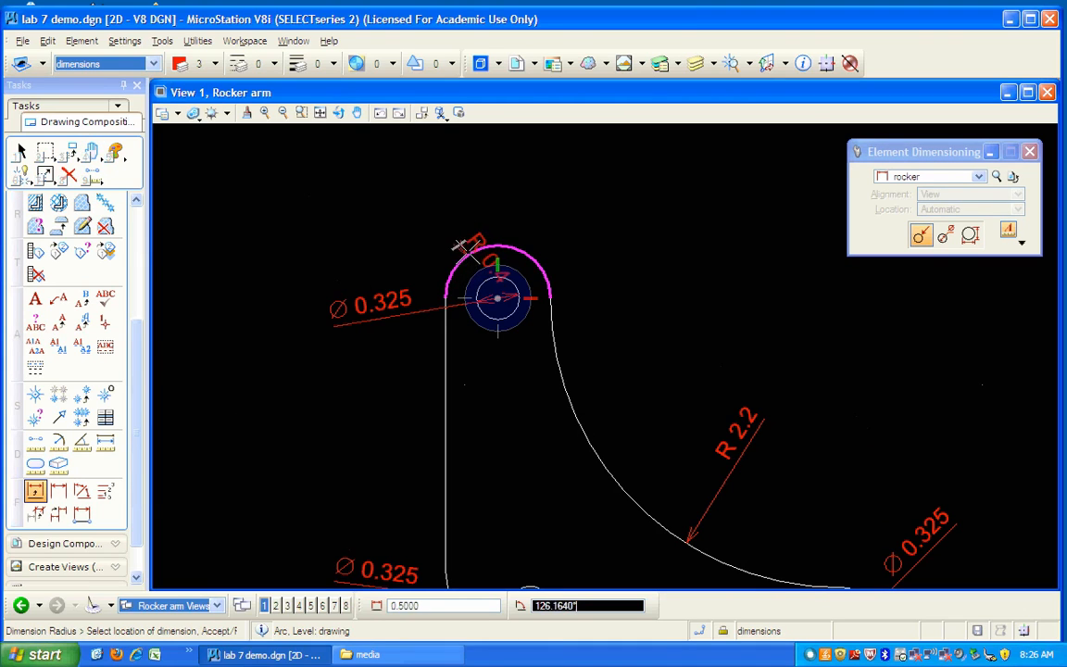
pyautogui.click(416, 190)
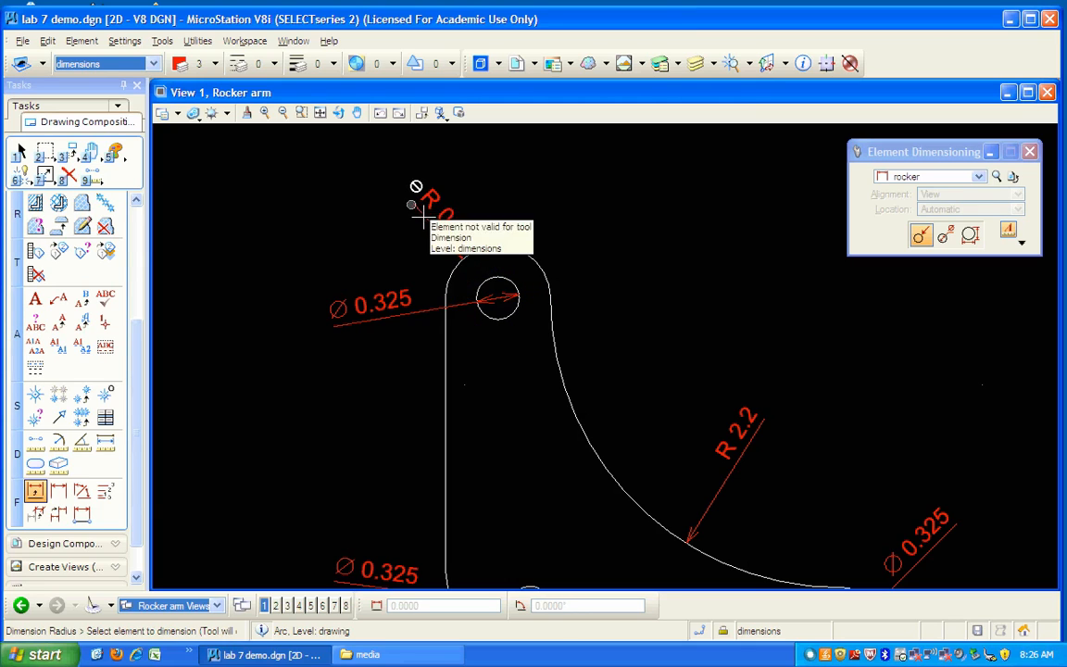
# - Add a radius dimension to the arm's lower left corner arc, placing its text outside the outline, below and to the left
pyautogui.click(357, 112)
pyautogui.moveTo(469, 382)
pyautogui.mouseDown()
pyautogui.moveTo(483, 493)
pyautogui.moveTo(434, 348)
pyautogui.moveTo(414, 228)
pyautogui.mouseUp()
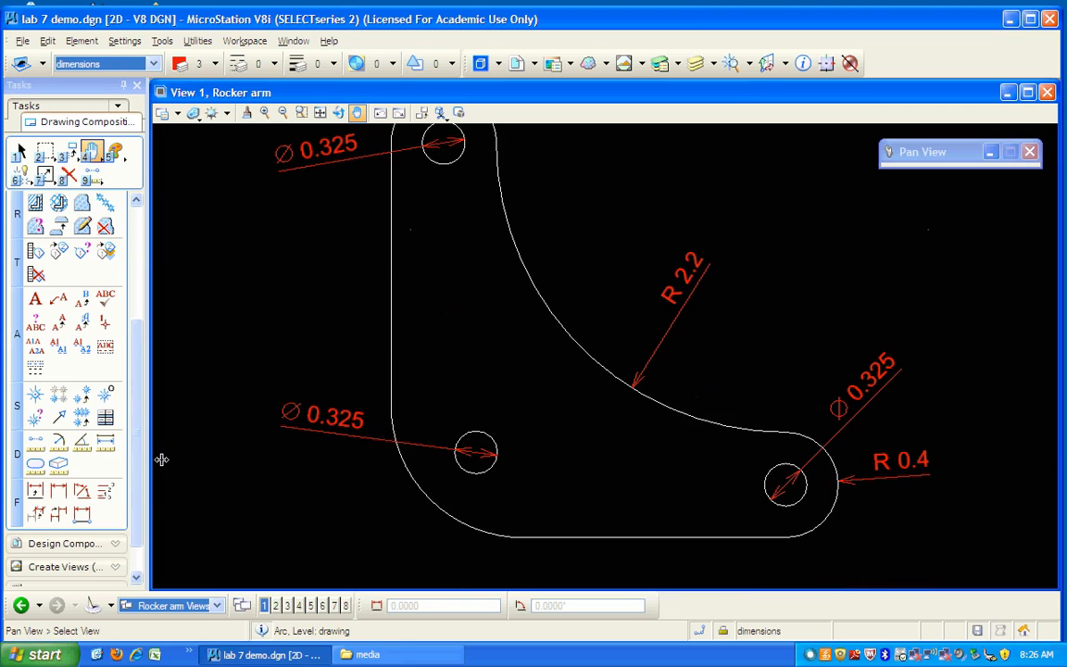
pyautogui.click(35, 491)
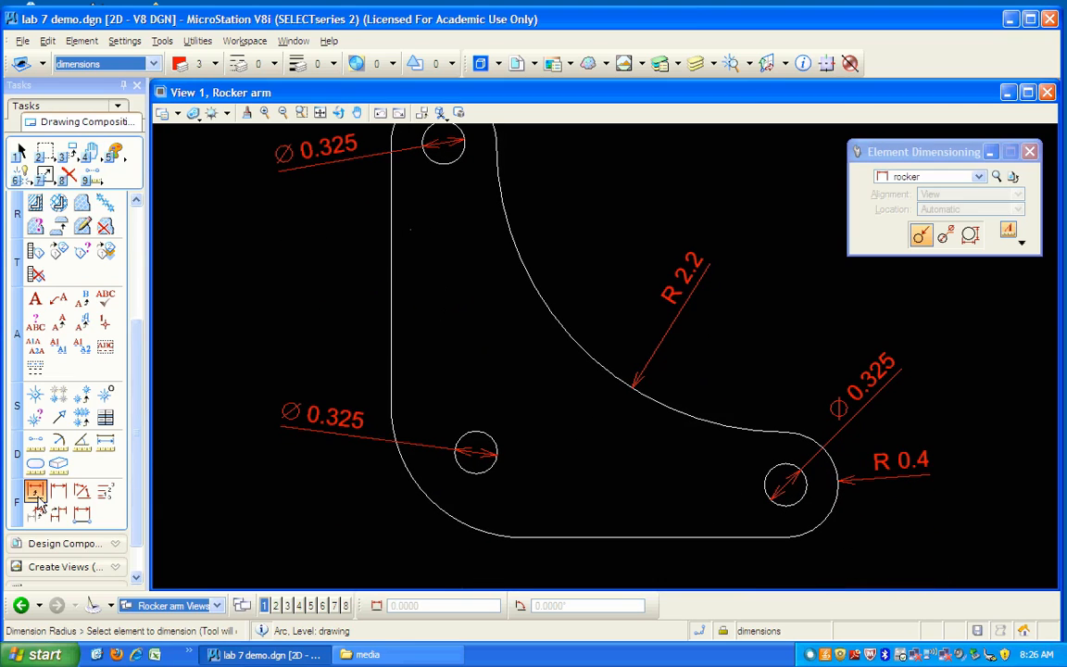
pyautogui.click(433, 505)
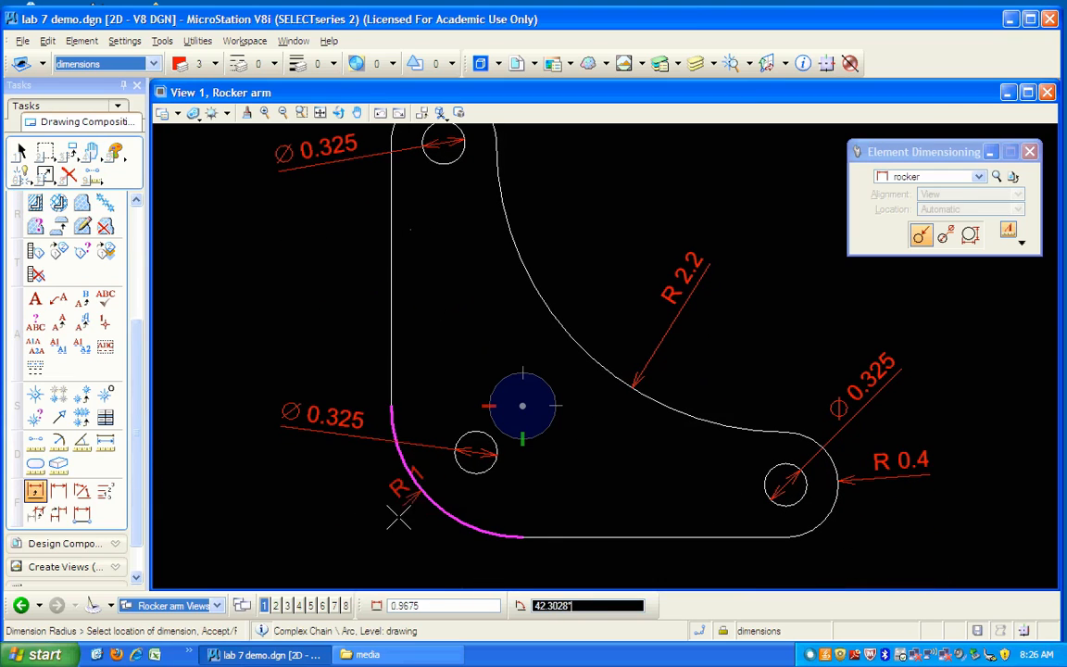
pyautogui.click(324, 532)
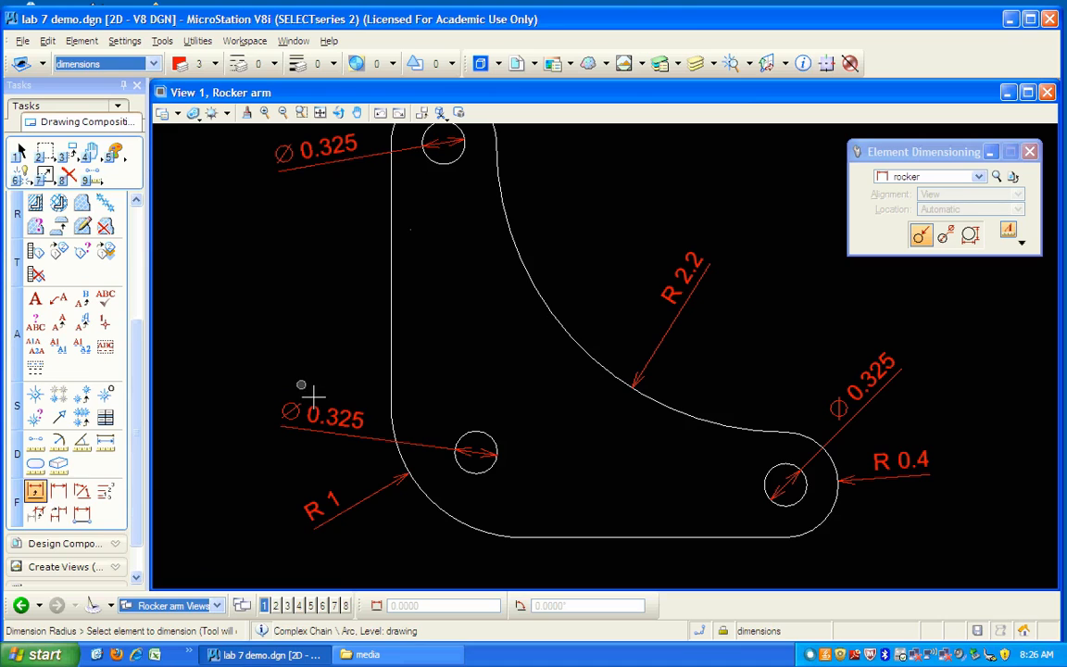
# - Dimension the lengths of the arm's straight left and bottom edges, placing both dimensions outside the outline
pyautogui.click(391, 316)
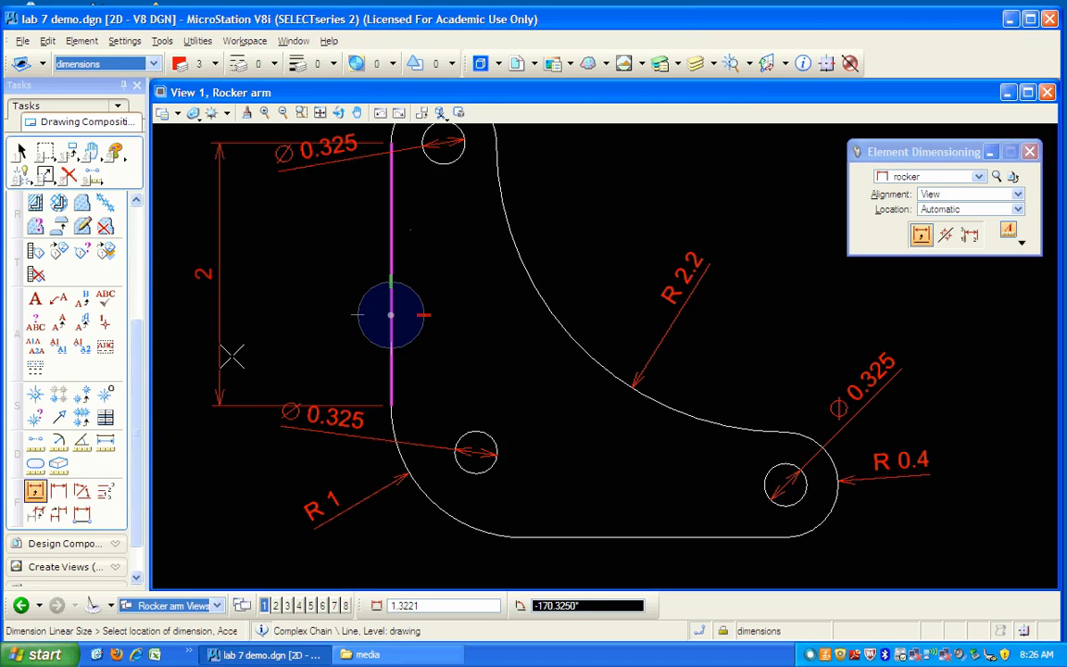
pyautogui.click(232, 357)
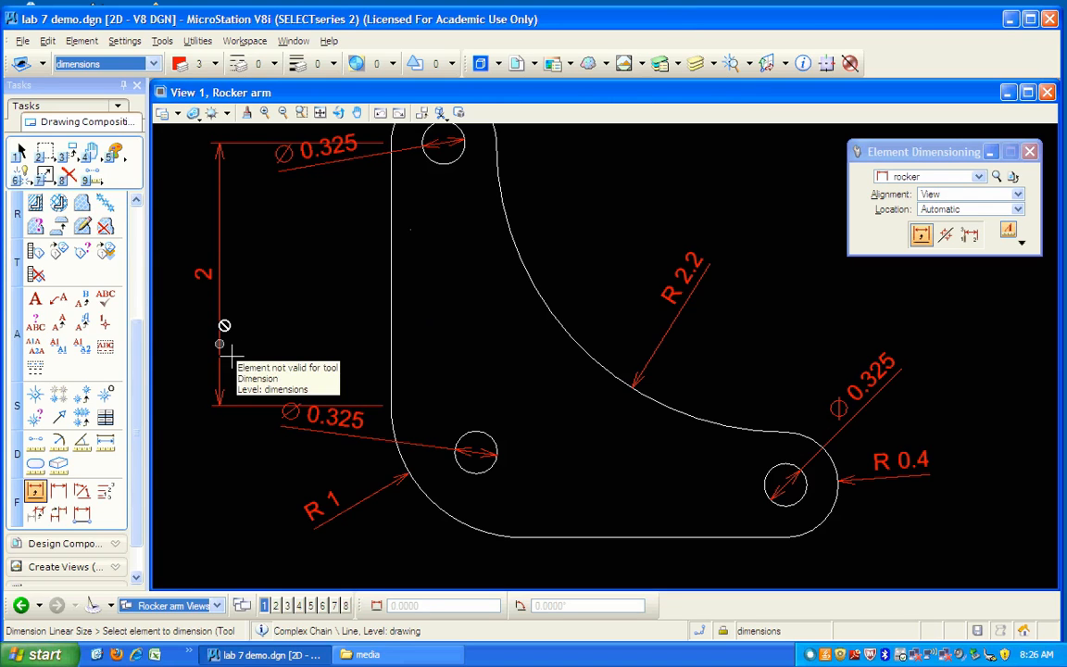
pyautogui.click(641, 539)
pyautogui.click(648, 560)
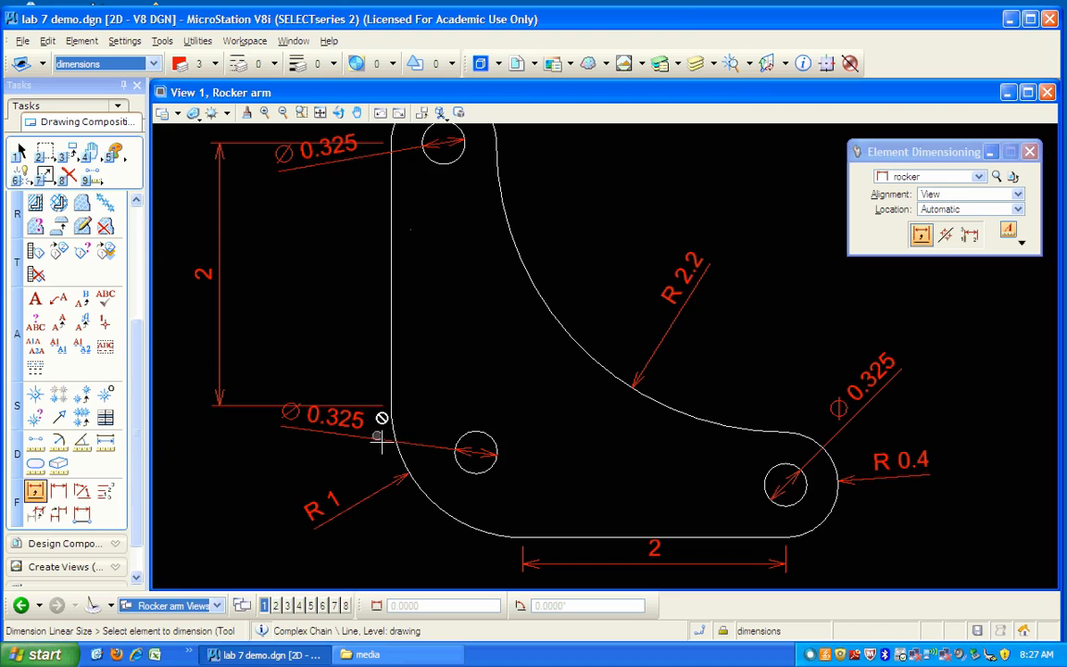
# - Add a linear dimension with True alignment from the lower left hole's center to the corner arc's center
pyautogui.click(59, 495)
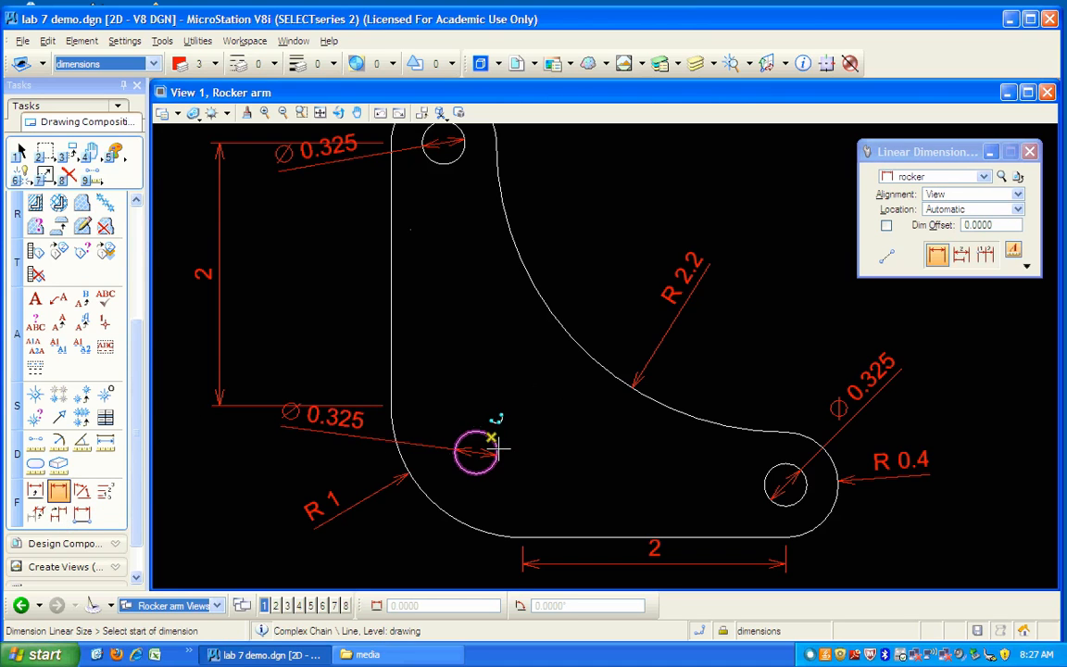
pyautogui.click(1017, 194)
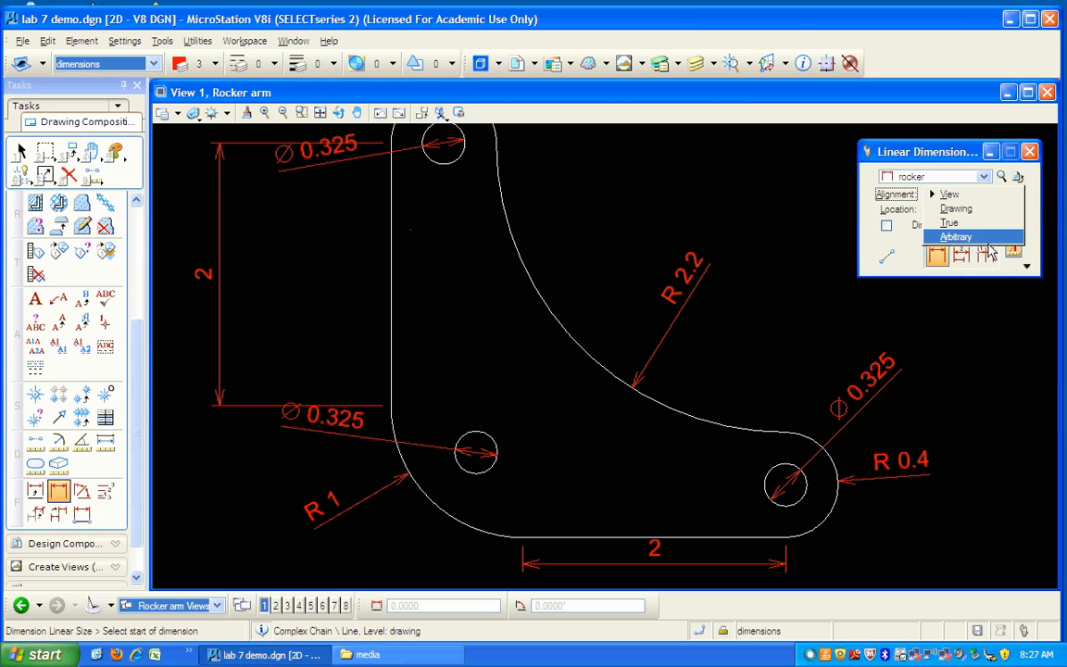
pyautogui.click(963, 222)
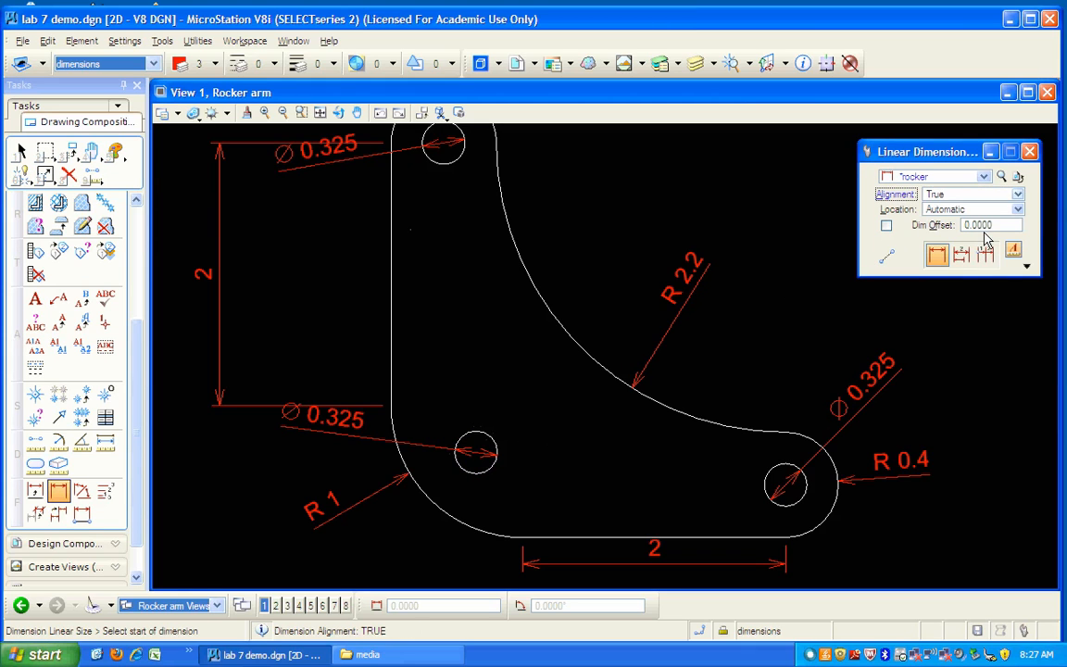
pyautogui.click(476, 451)
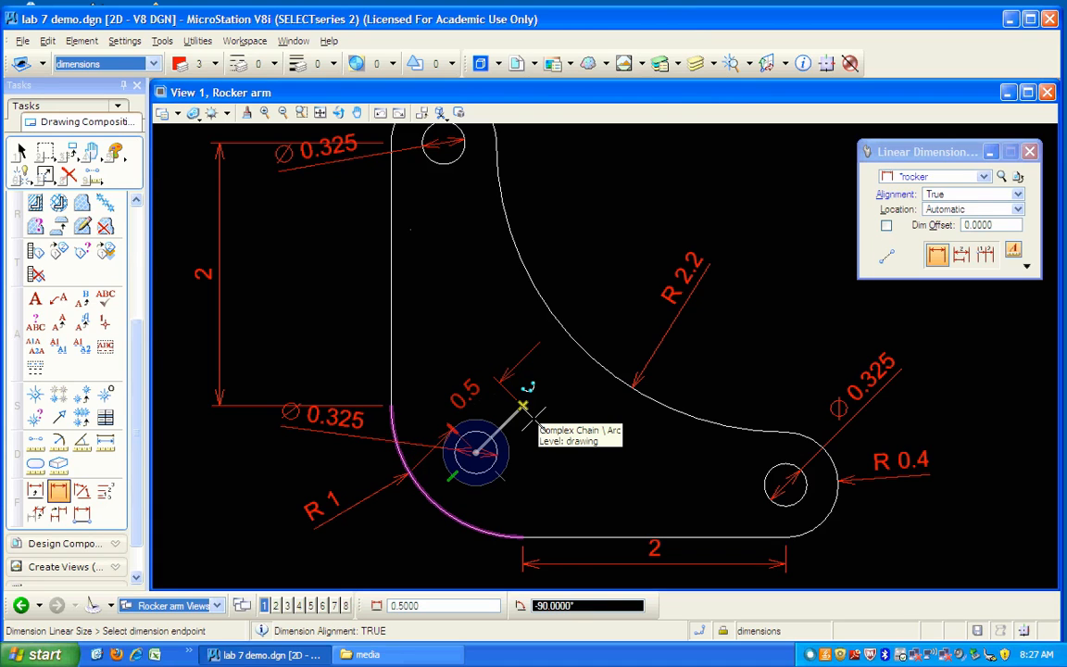
pyautogui.click(523, 406)
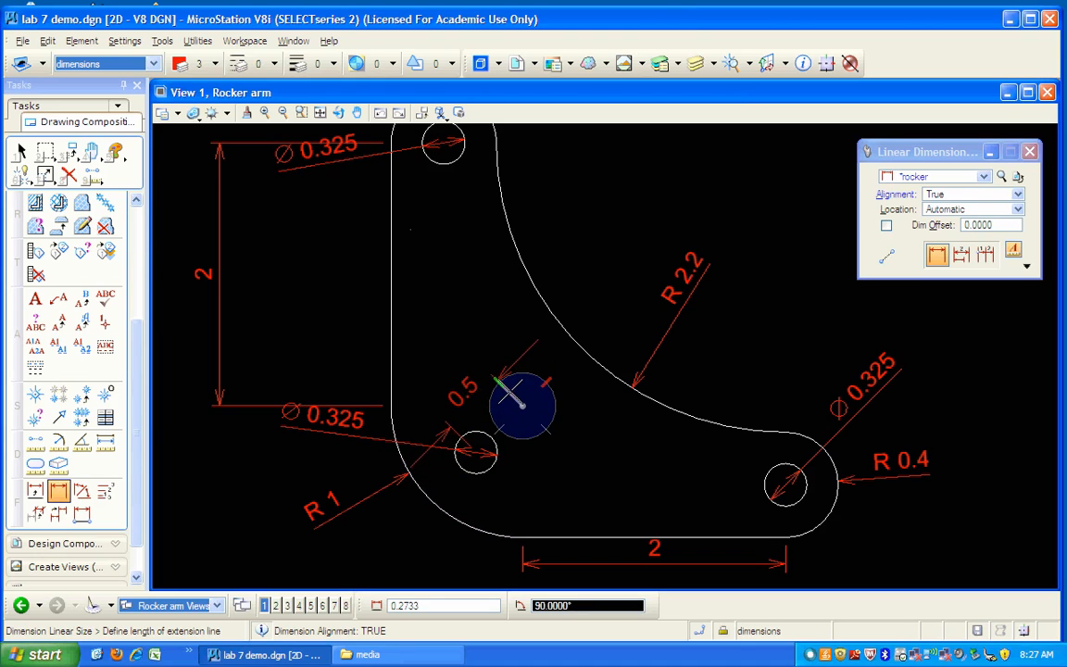
pyautogui.click(523, 406)
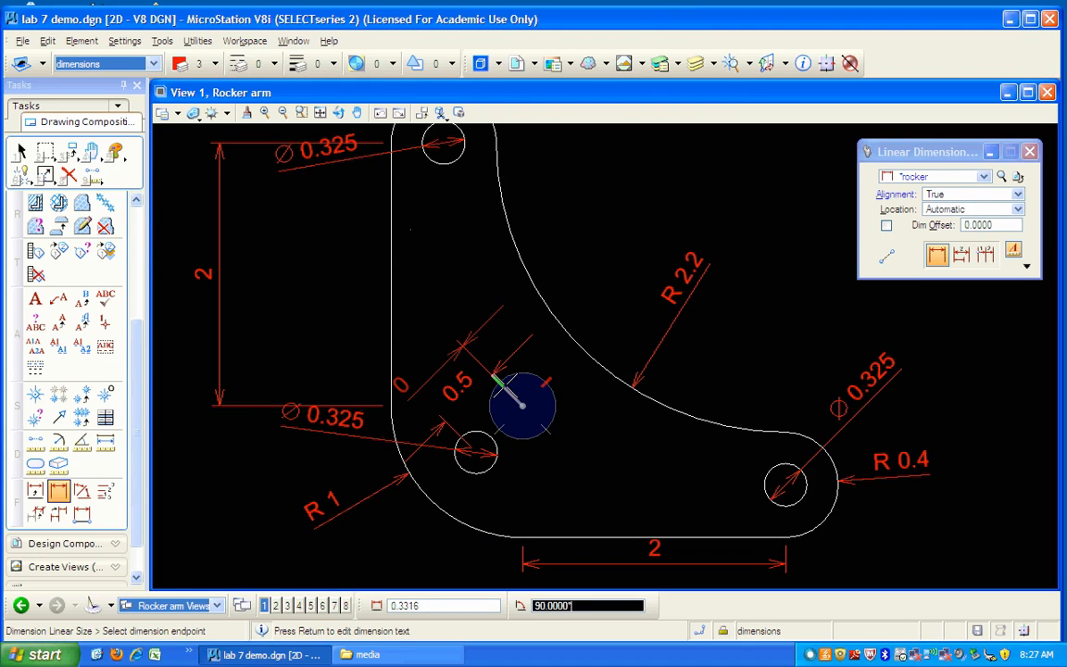
pyautogui.rightClick(518, 394)
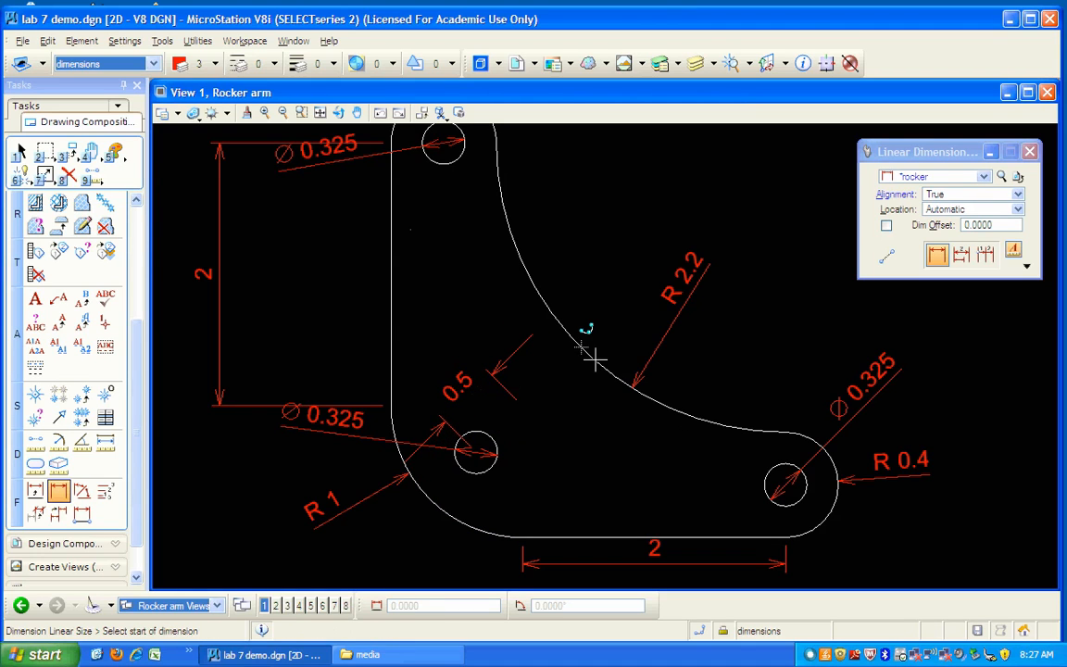
# - Modify the upper and lower left holes' diameter dimensions, moving their text clear of the vertical dimension's extension lines
pyautogui.click(324, 115)
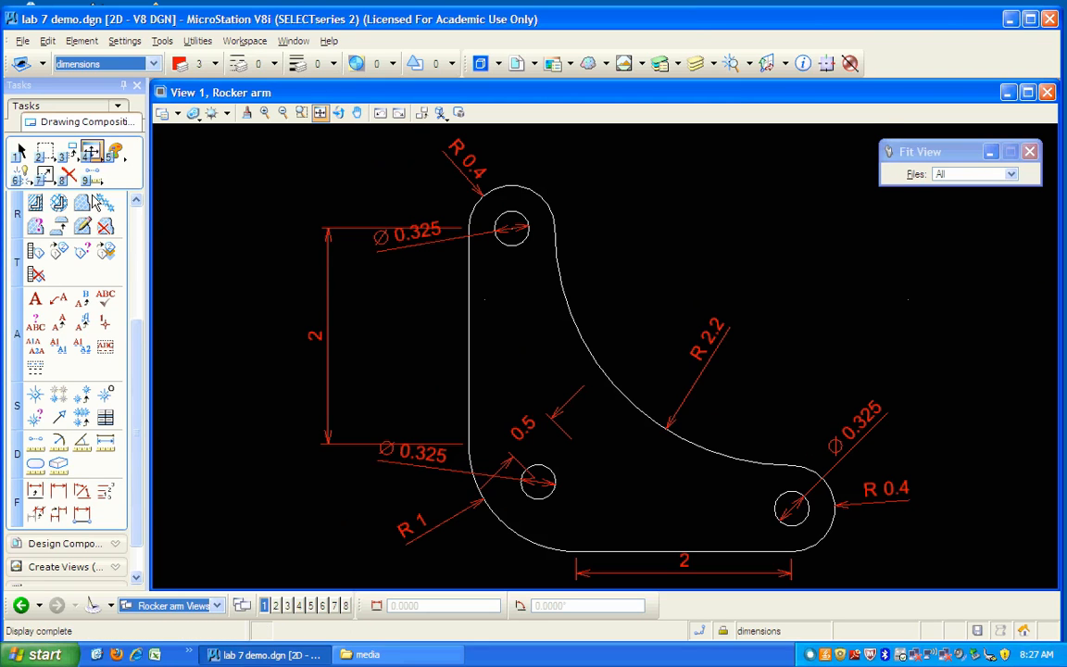
pyautogui.click(44, 174)
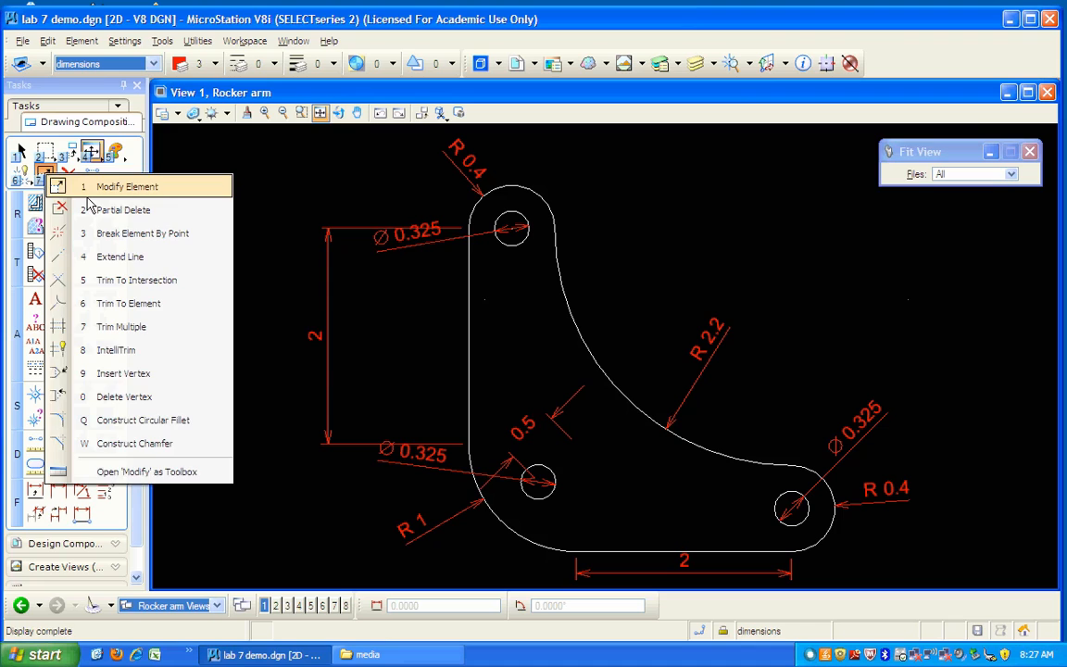
pyautogui.click(89, 193)
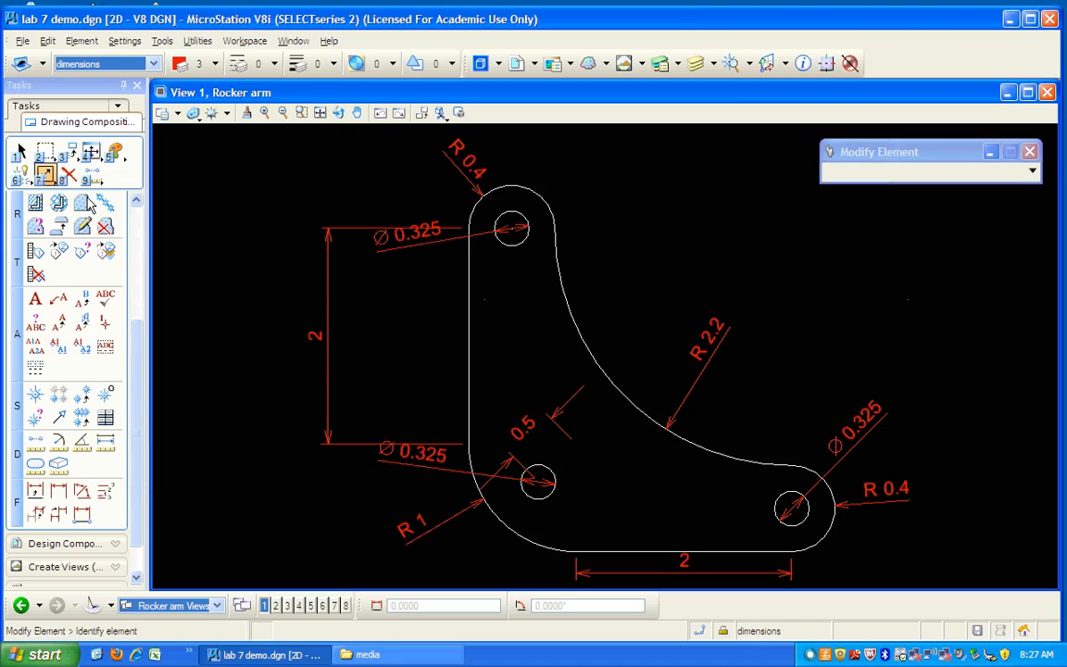
pyautogui.click(383, 254)
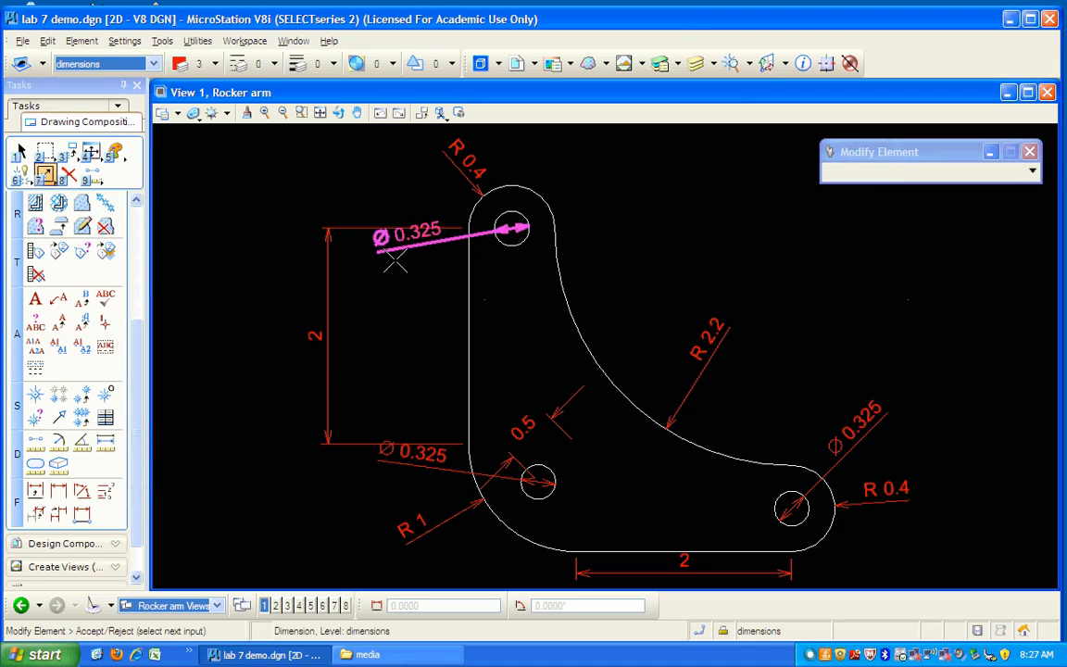
pyautogui.click(393, 213)
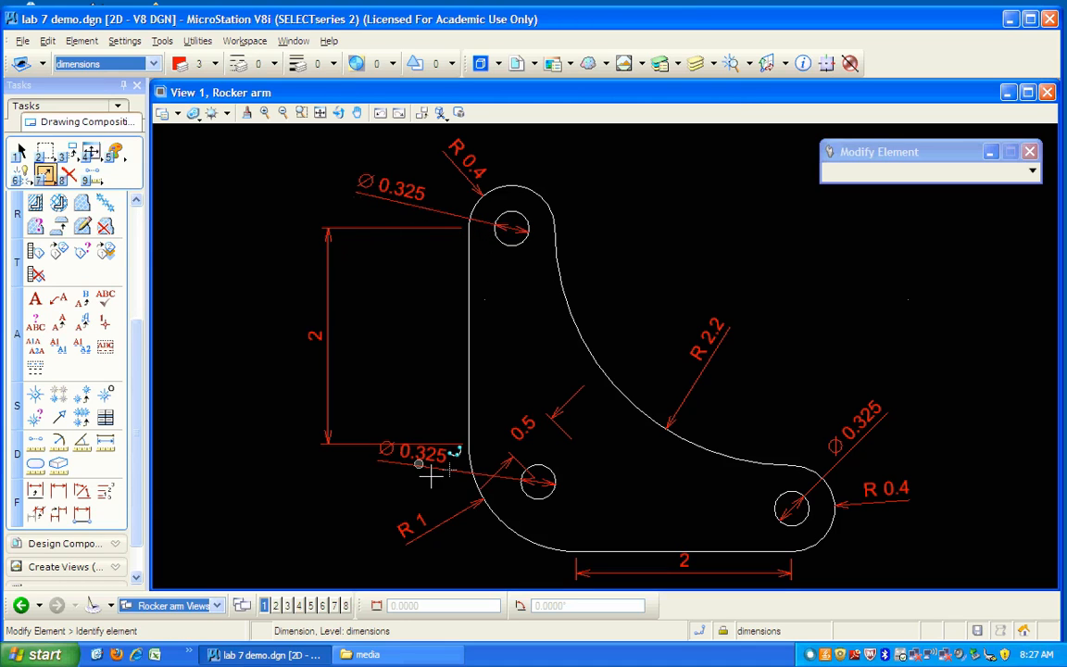
pyautogui.click(390, 470)
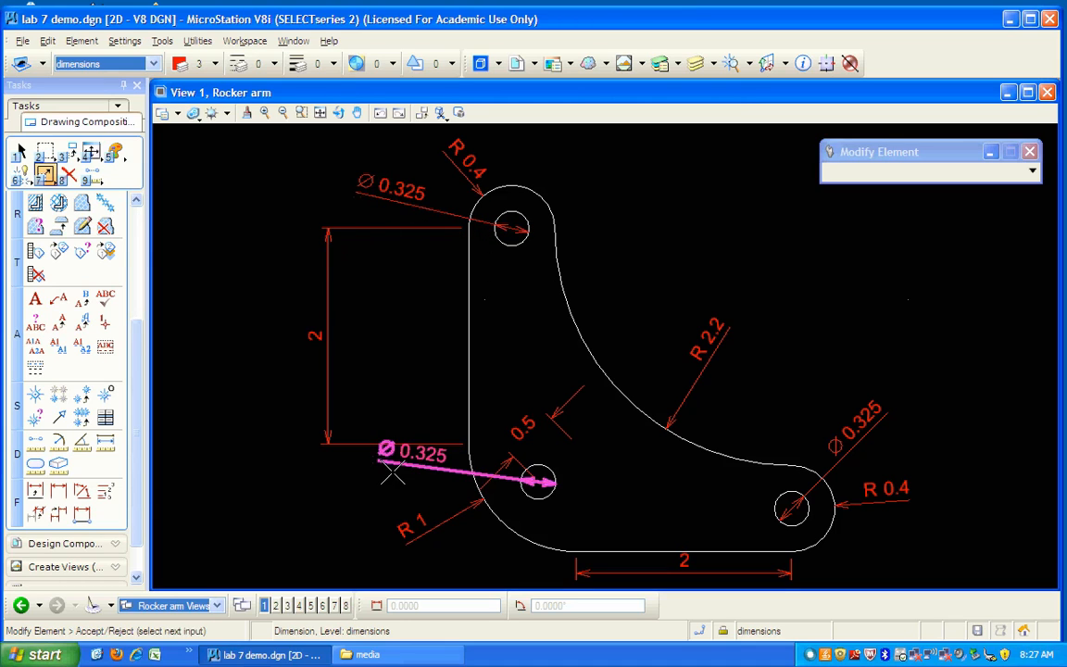
pyautogui.click(374, 507)
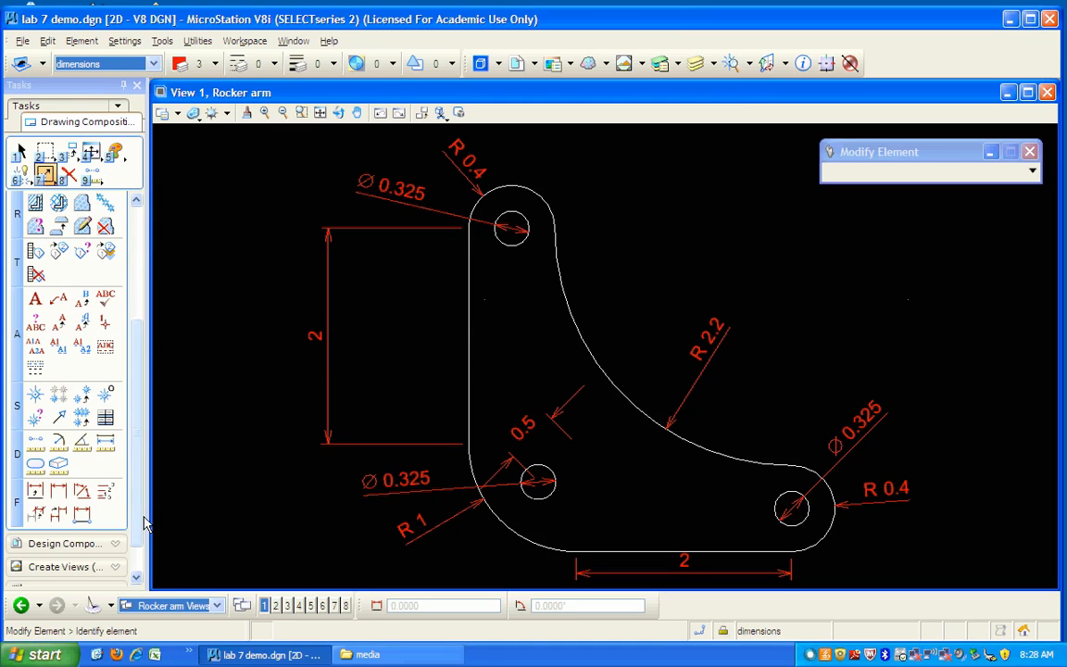
# - Review the rocker dimension style's text, symbology and units settings, and close the styles without saving changes
pyautogui.click(59, 491)
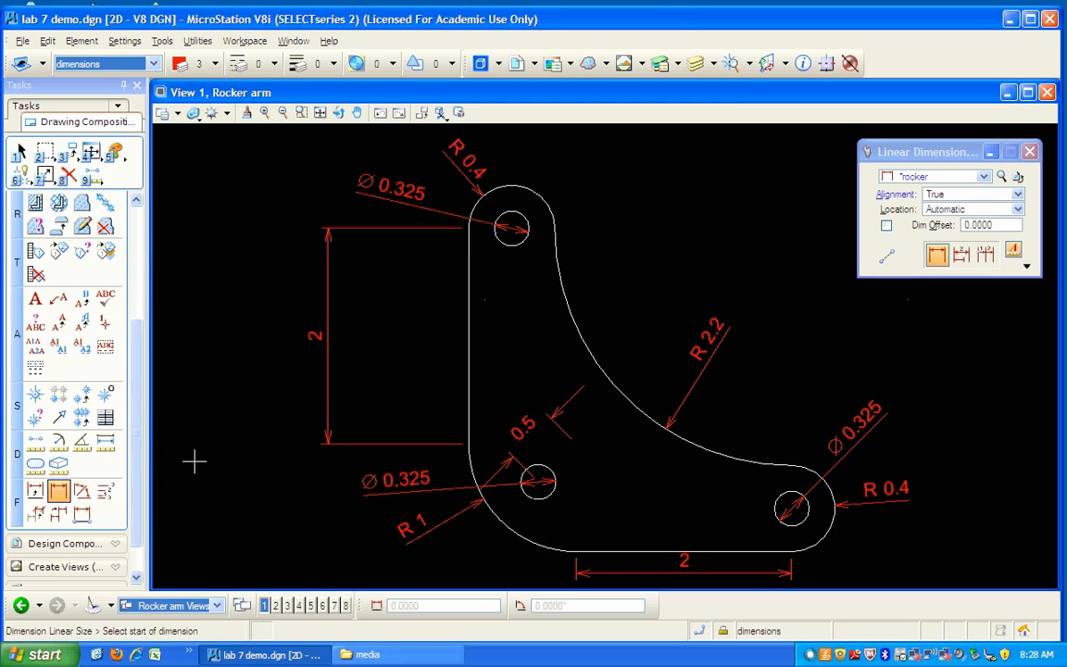
pyautogui.click(1000, 176)
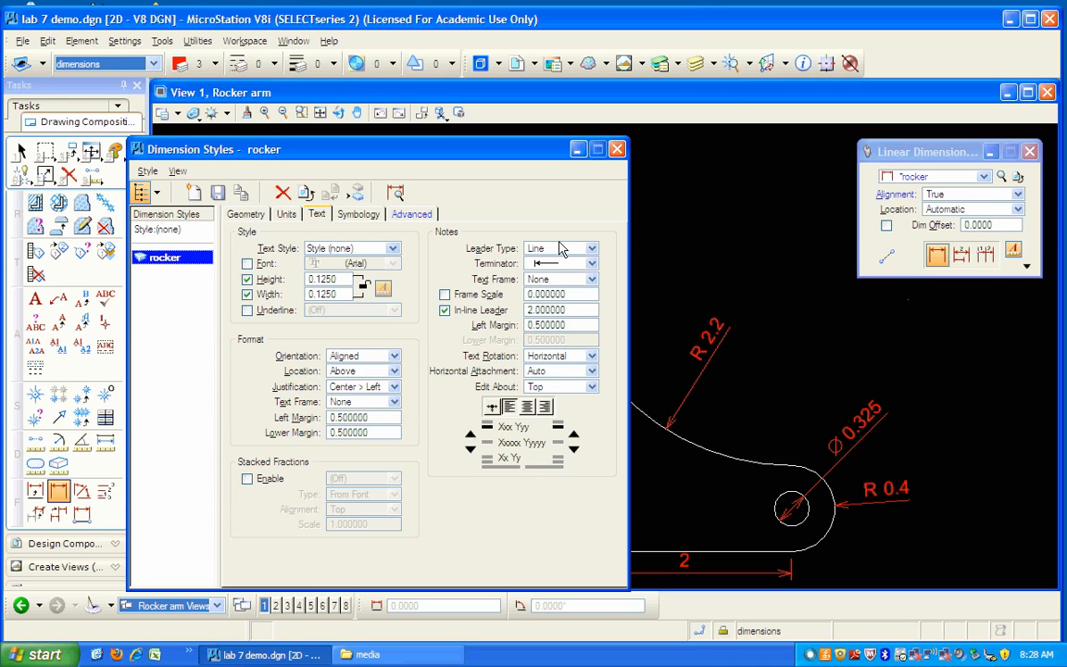
pyautogui.click(358, 218)
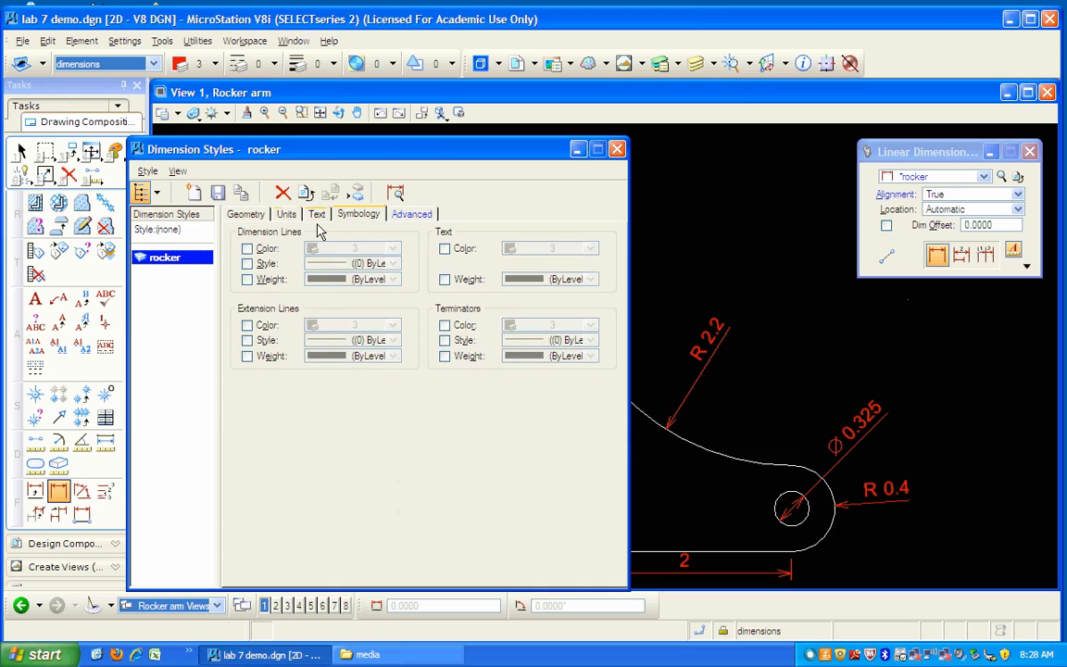
pyautogui.click(286, 214)
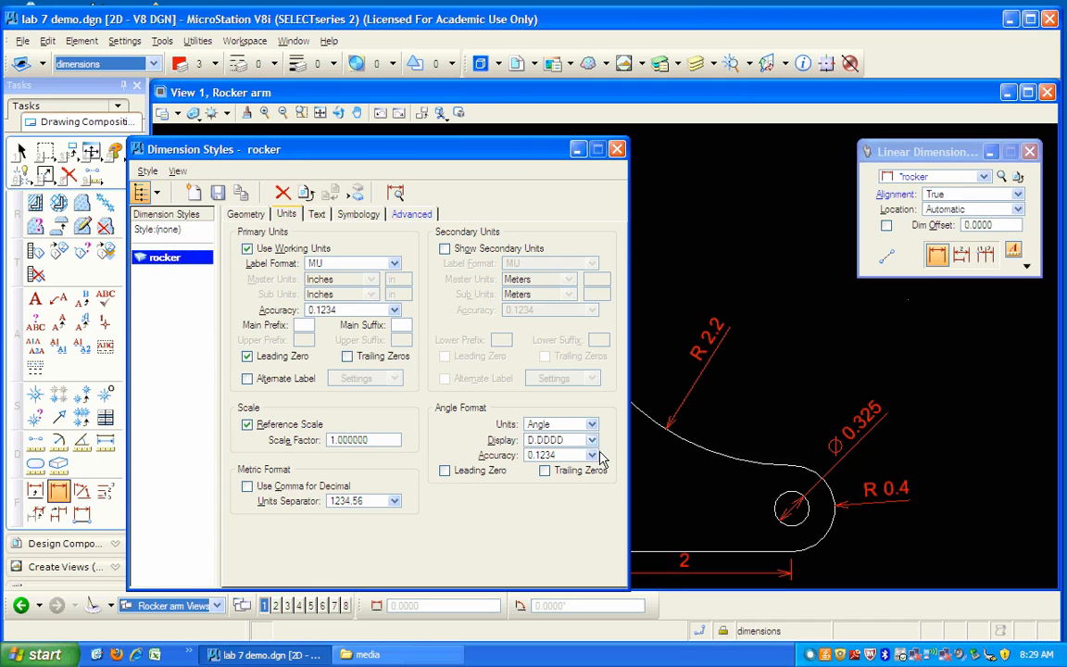
pyautogui.click(616, 150)
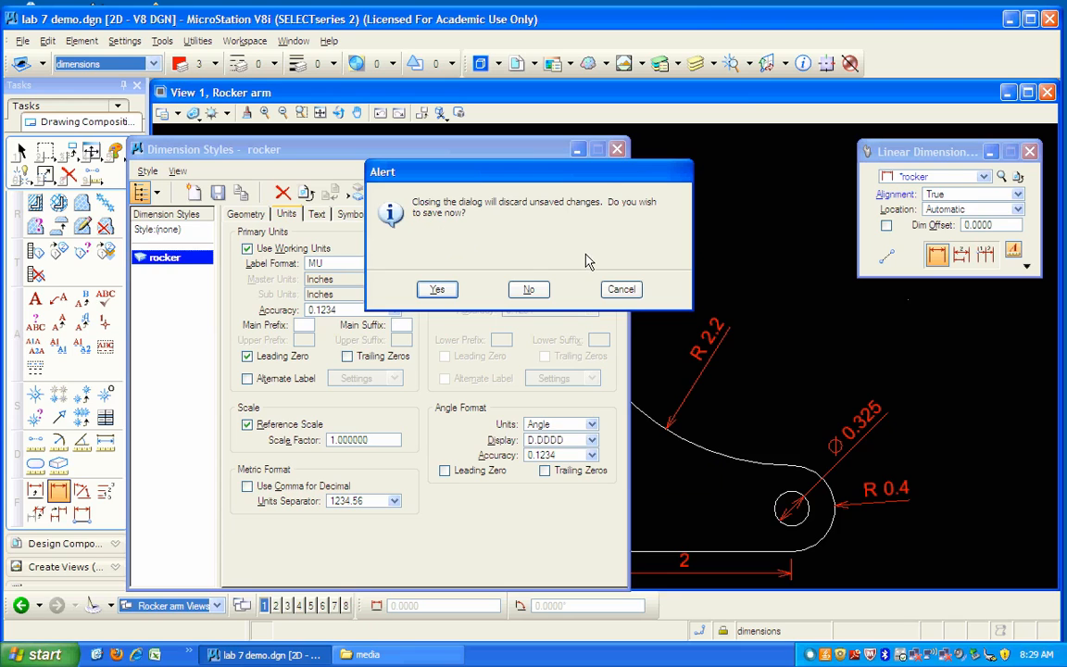
pyautogui.click(531, 290)
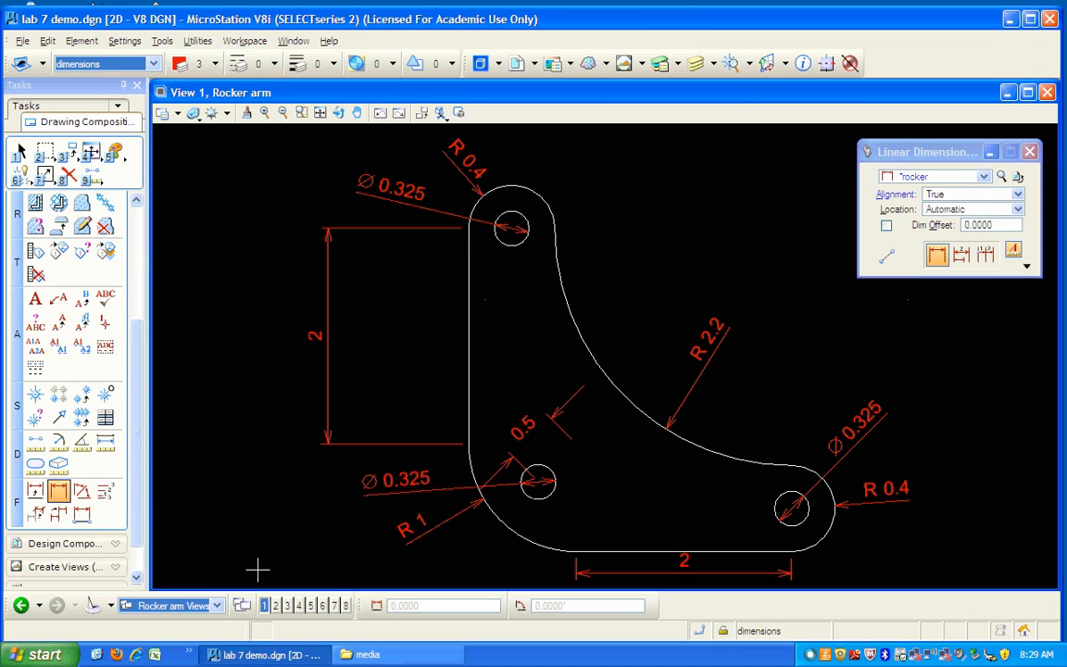
# - Open the Rocker are sheet model and measure the width of the whole sheet between its left and right edges
pyautogui.click(218, 607)
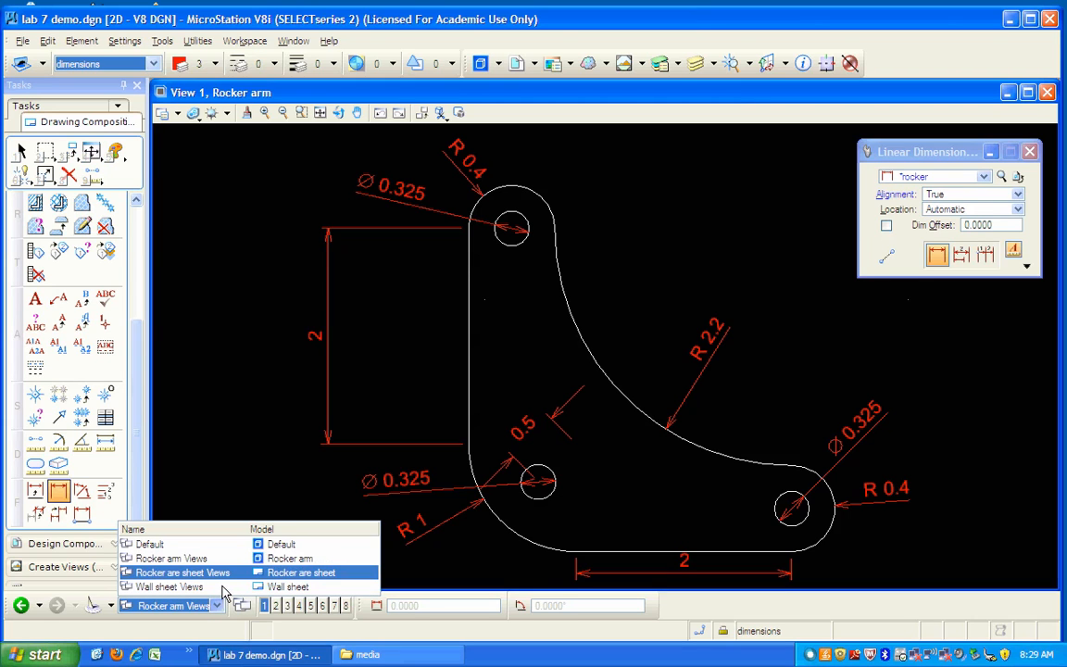
pyautogui.click(222, 581)
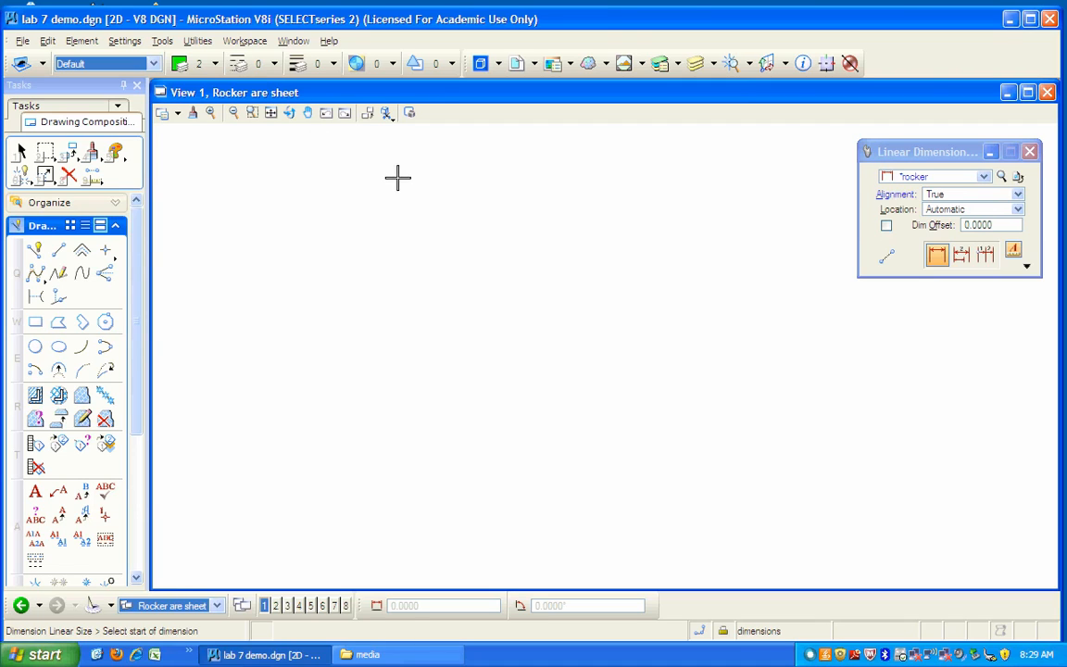
pyautogui.click(270, 112)
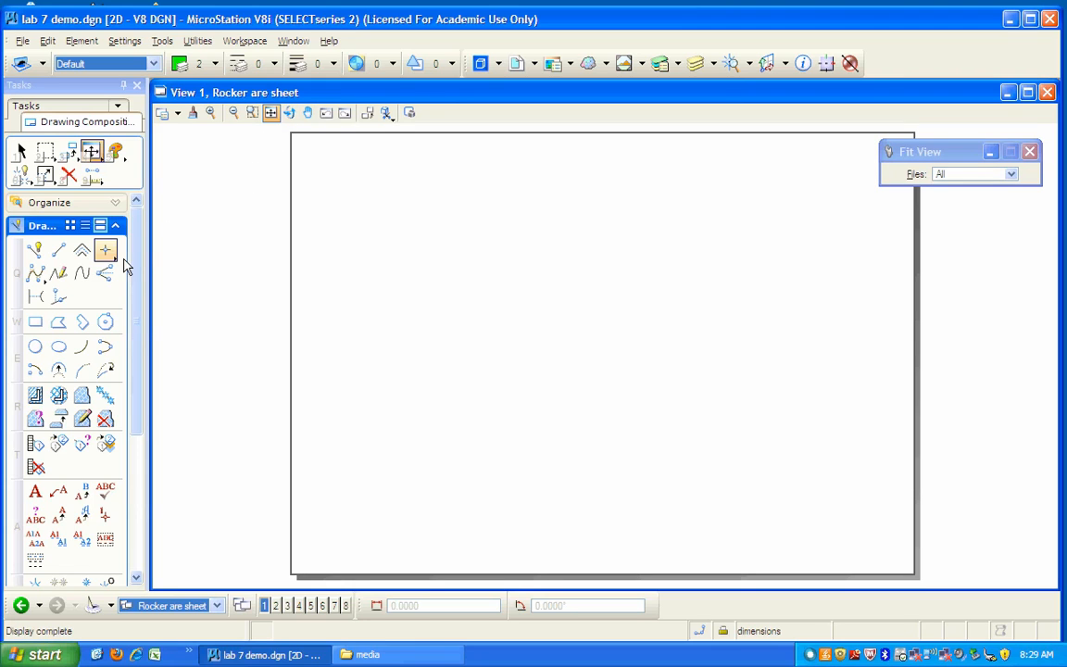
pyautogui.click(91, 173)
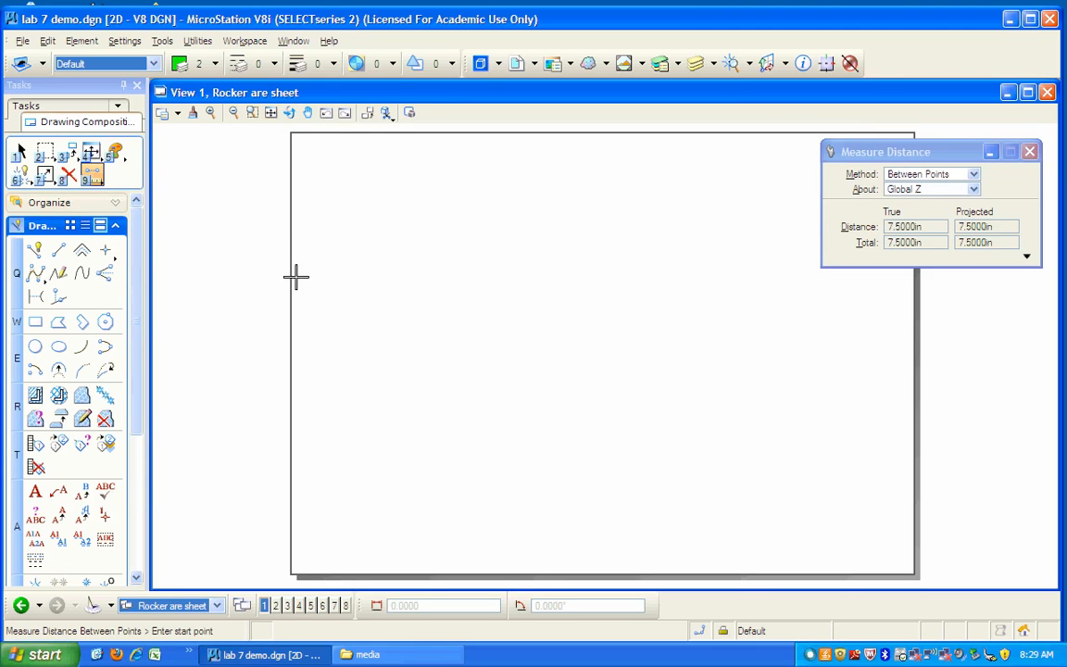
pyautogui.click(290, 265)
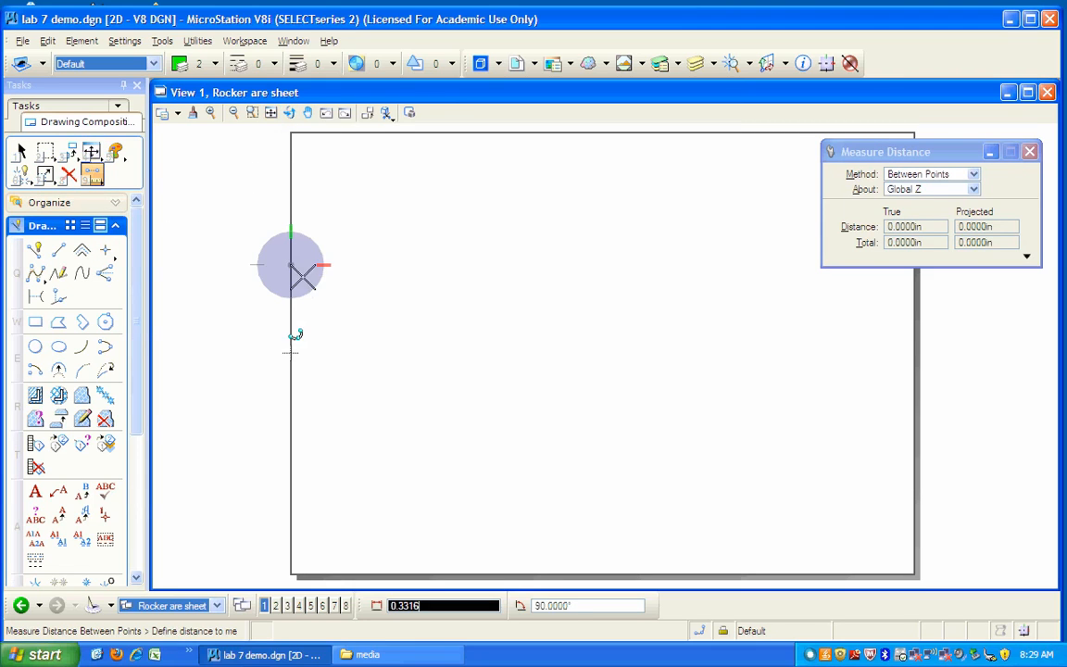
pyautogui.click(916, 290)
pyautogui.rightClick(924, 298)
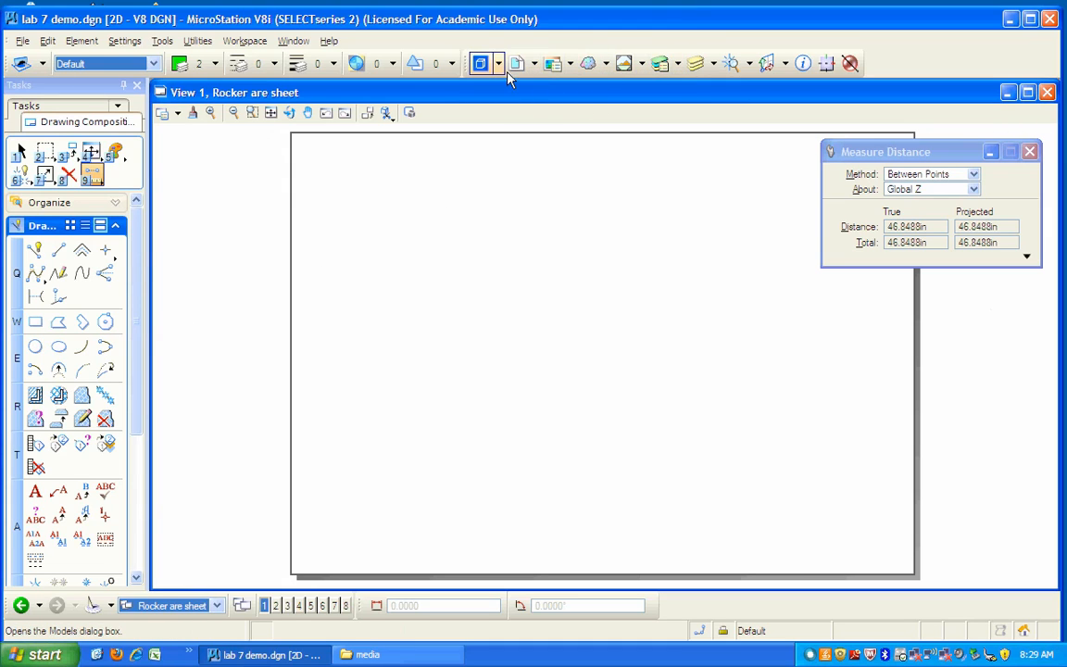
# - Delete the Rocker are sheet model from the active file
pyautogui.click(480, 63)
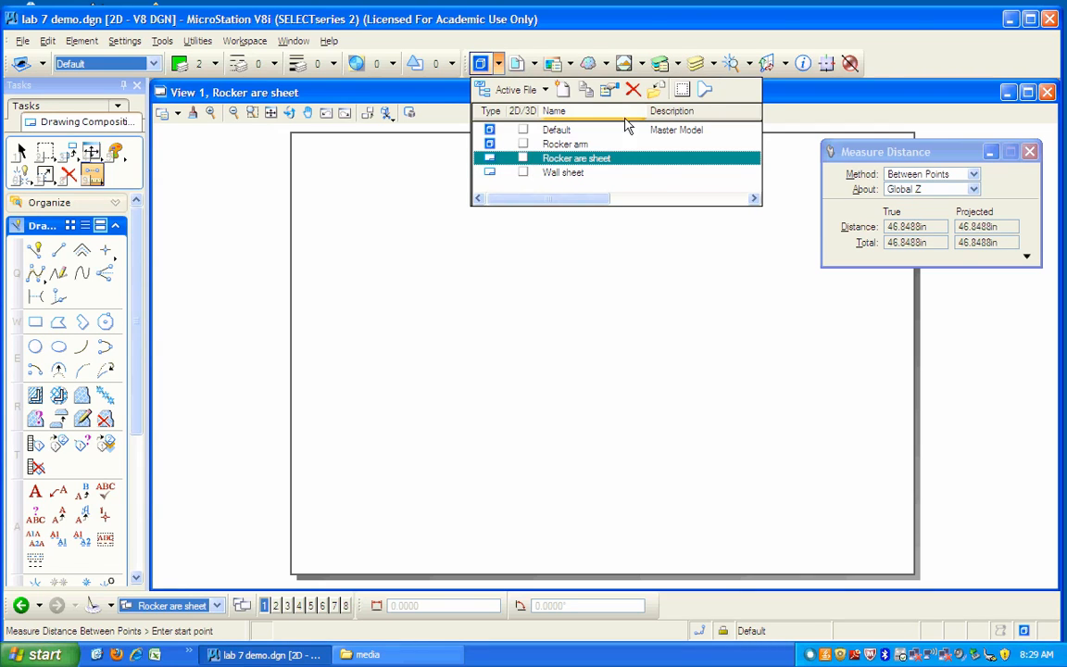
pyautogui.click(632, 89)
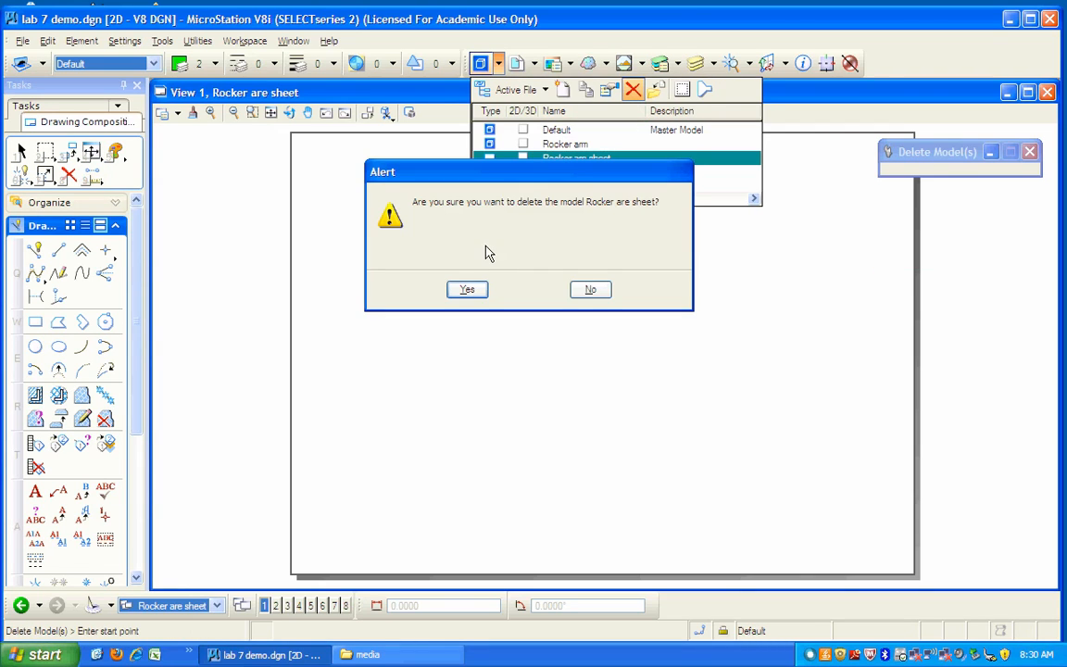
pyautogui.click(467, 290)
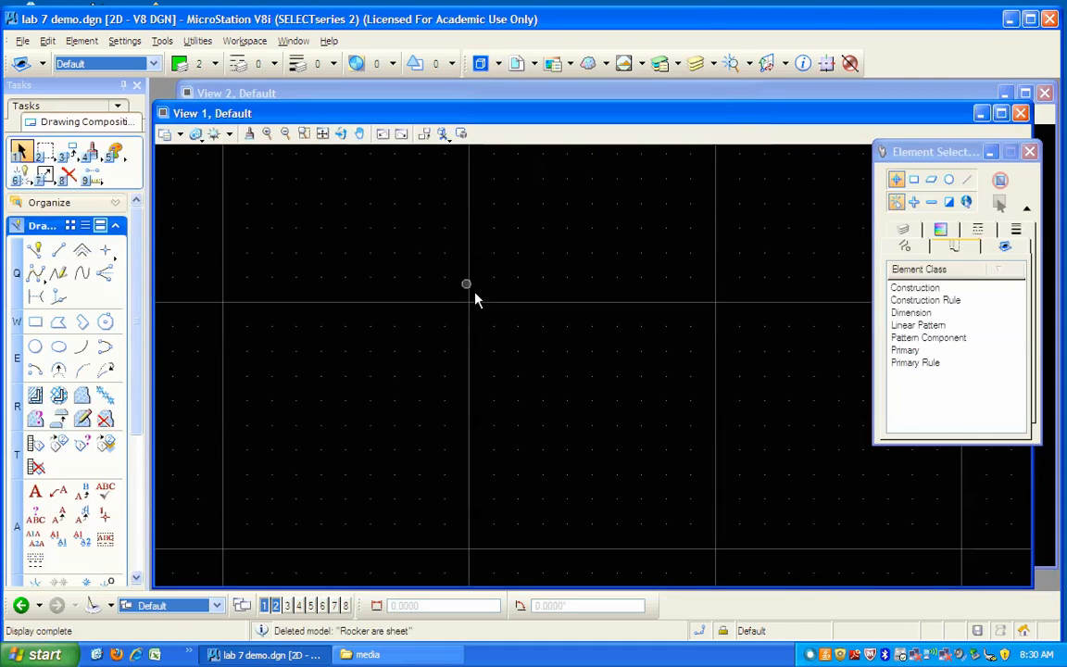
# - Create a sheet model from seed named "rocker sheet" with the ANSI A sheet size
pyautogui.click(480, 63)
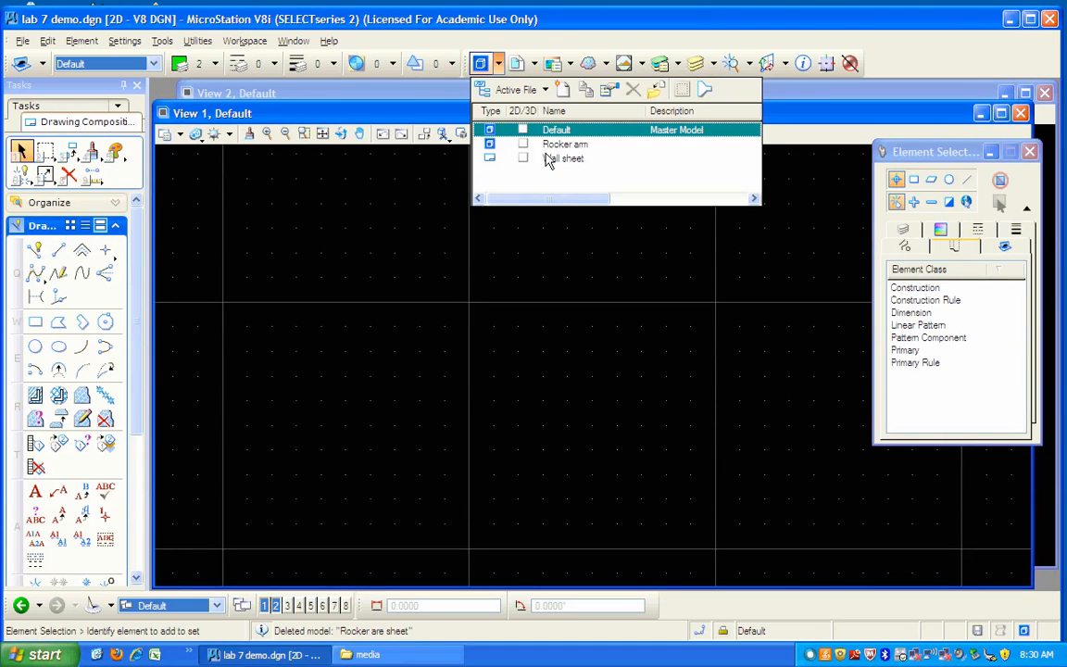
pyautogui.click(563, 89)
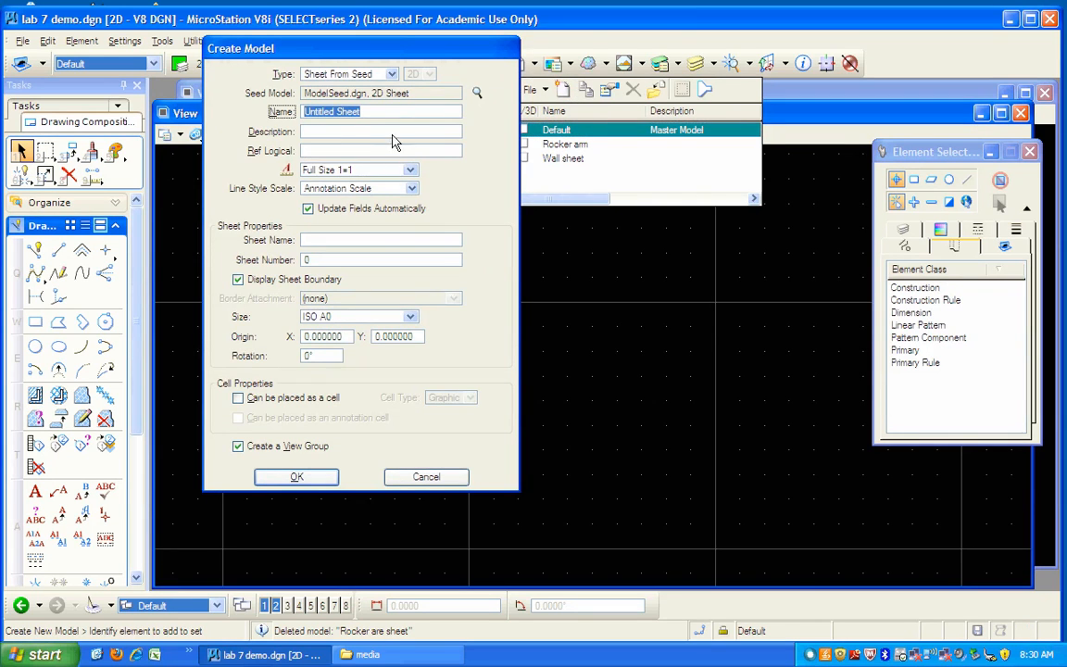
pyautogui.write('rocker sheet')
pyautogui.click(409, 316)
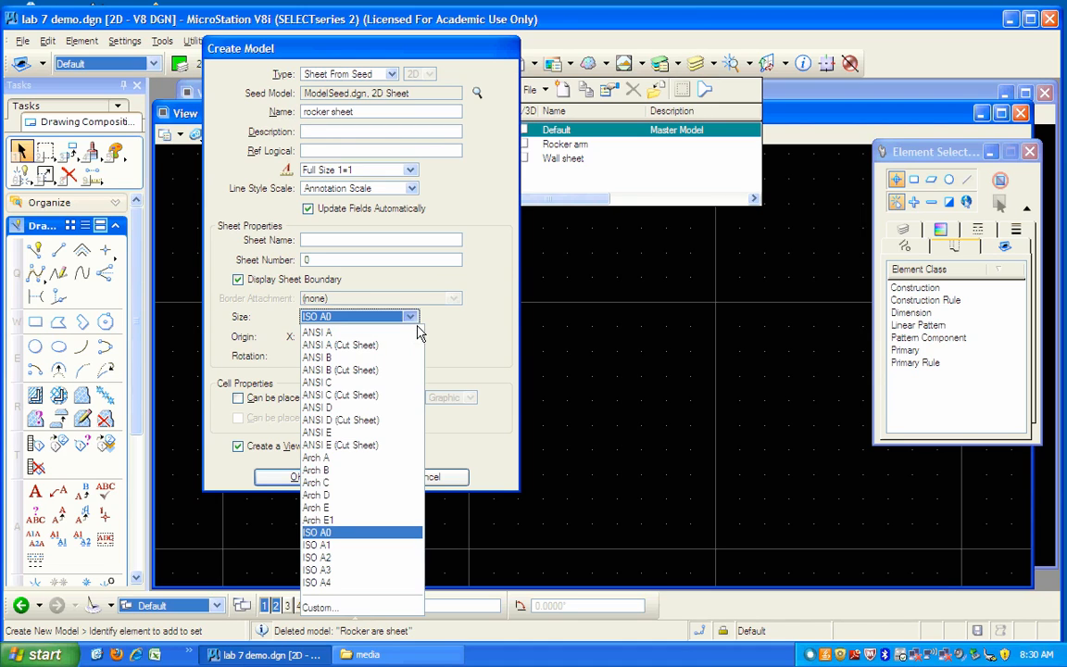
pyautogui.click(391, 338)
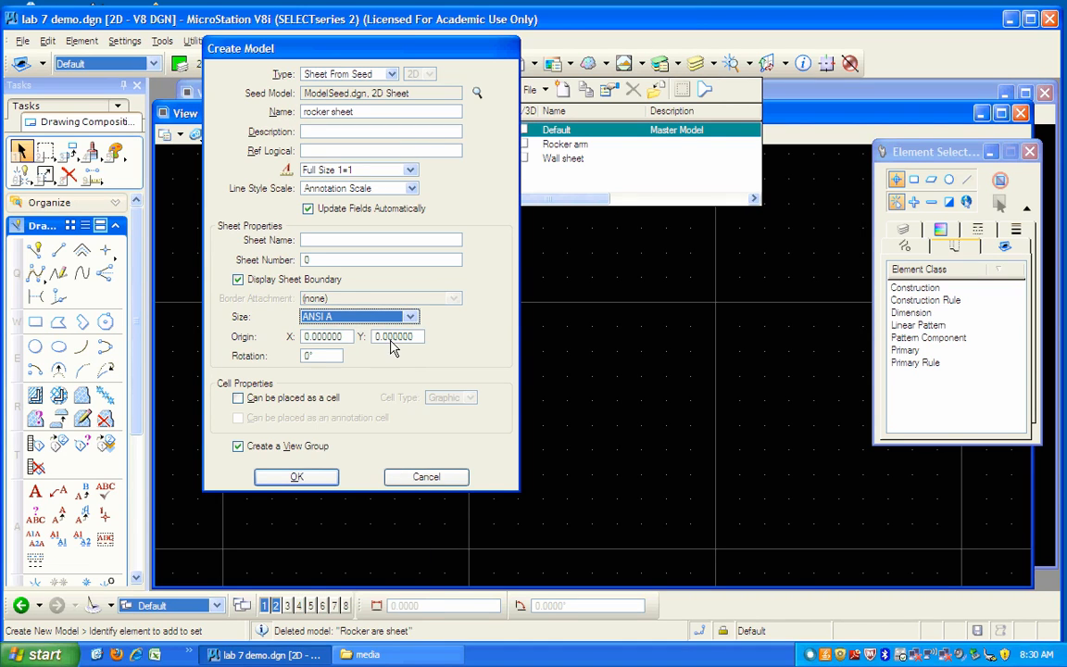
pyautogui.click(298, 477)
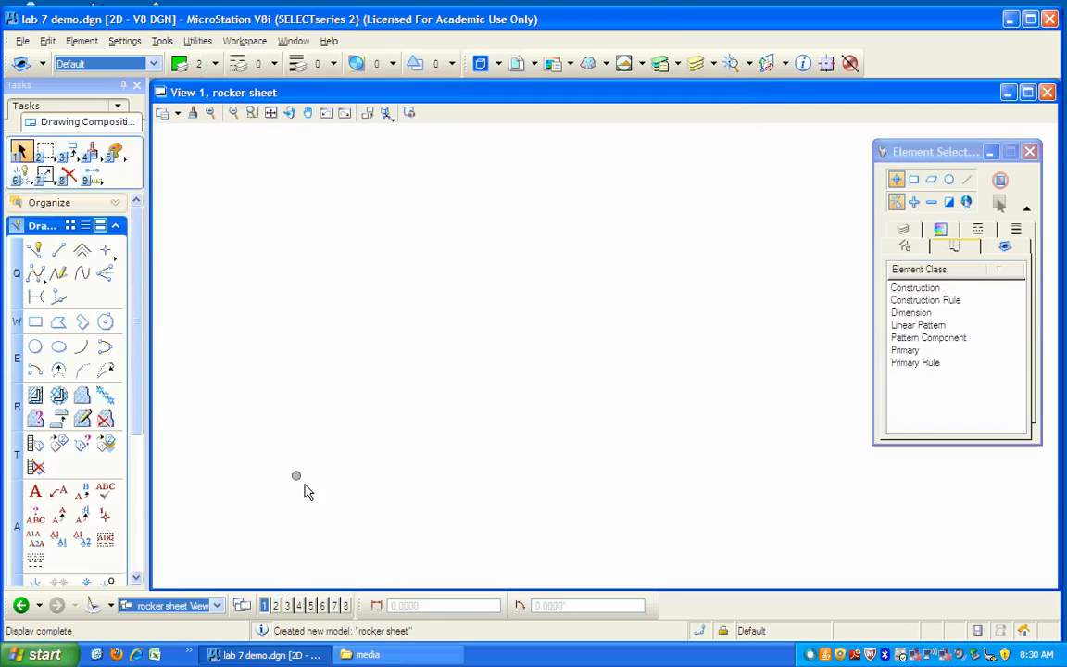
# - Attach the Default model of my title block.dgn as a coincident, full-size reference to the rocker sheet
pyautogui.click(271, 114)
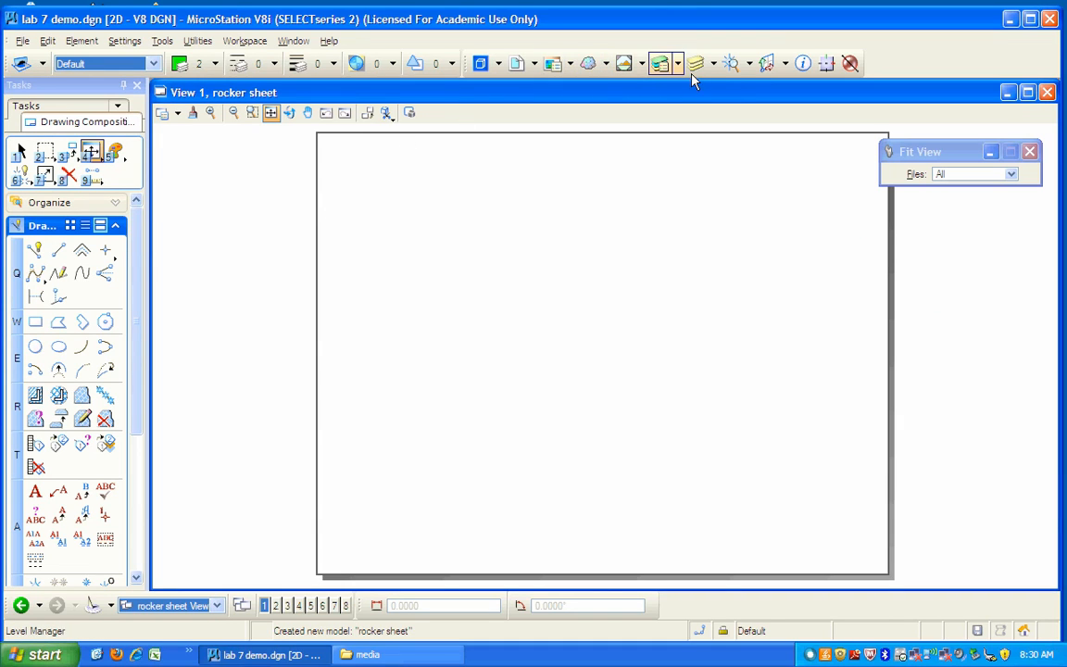
pyautogui.click(542, 73)
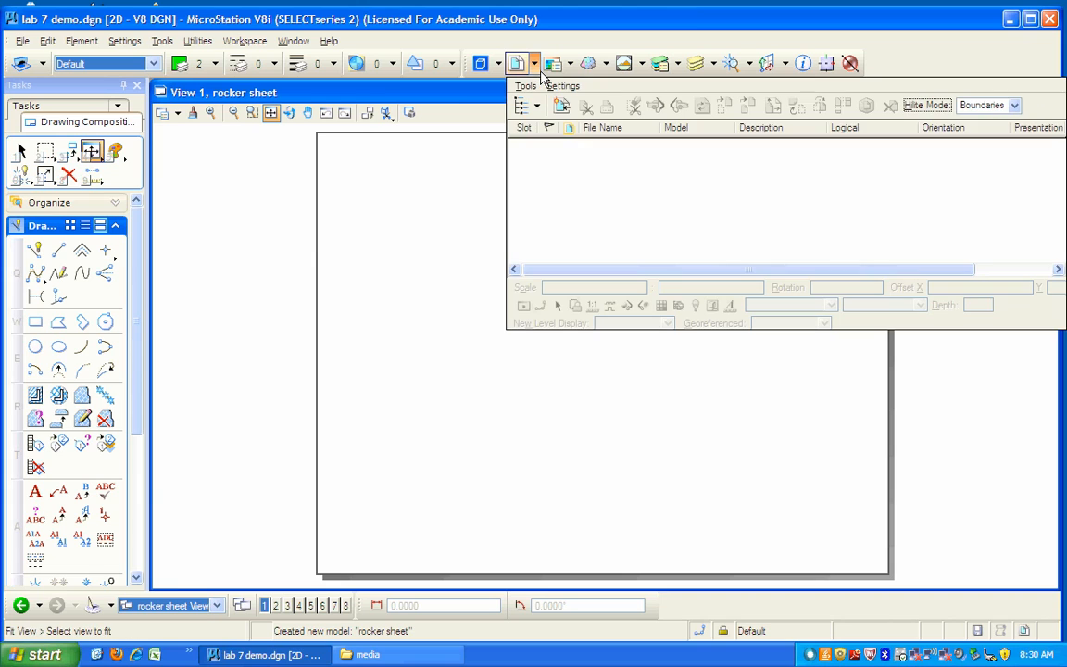
pyautogui.click(567, 117)
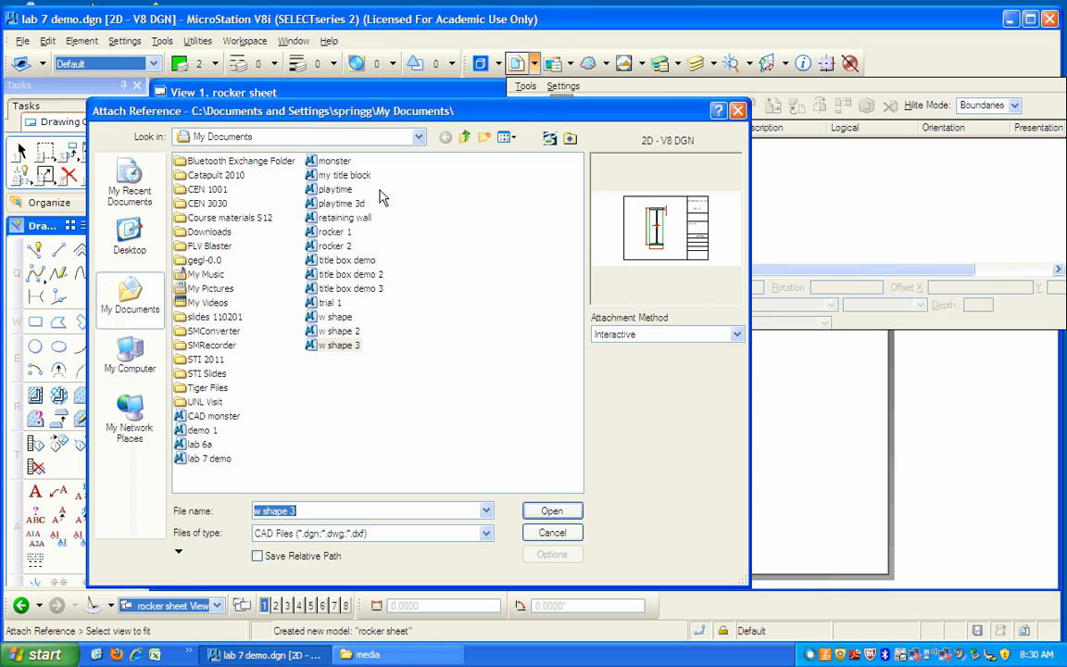
pyautogui.click(342, 175)
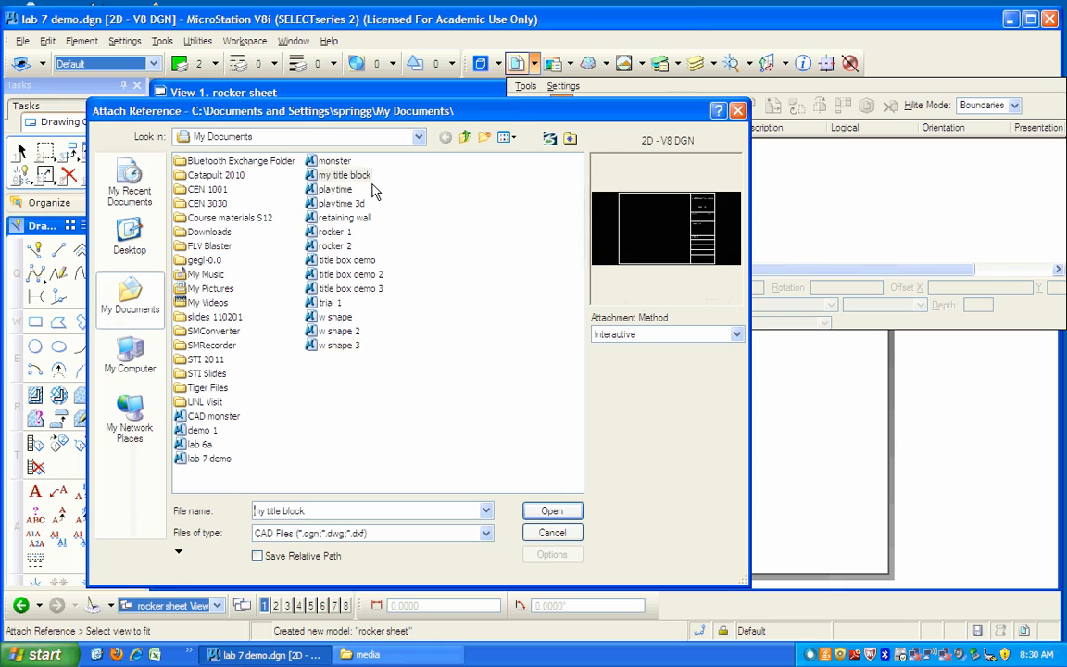
pyautogui.click(553, 515)
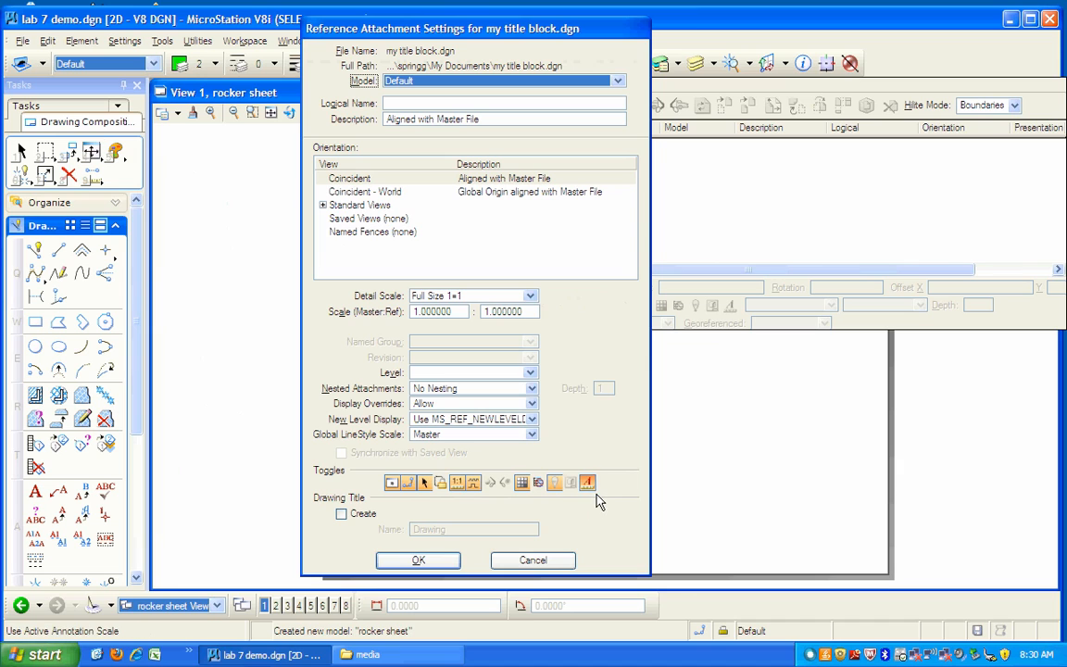
pyautogui.click(432, 567)
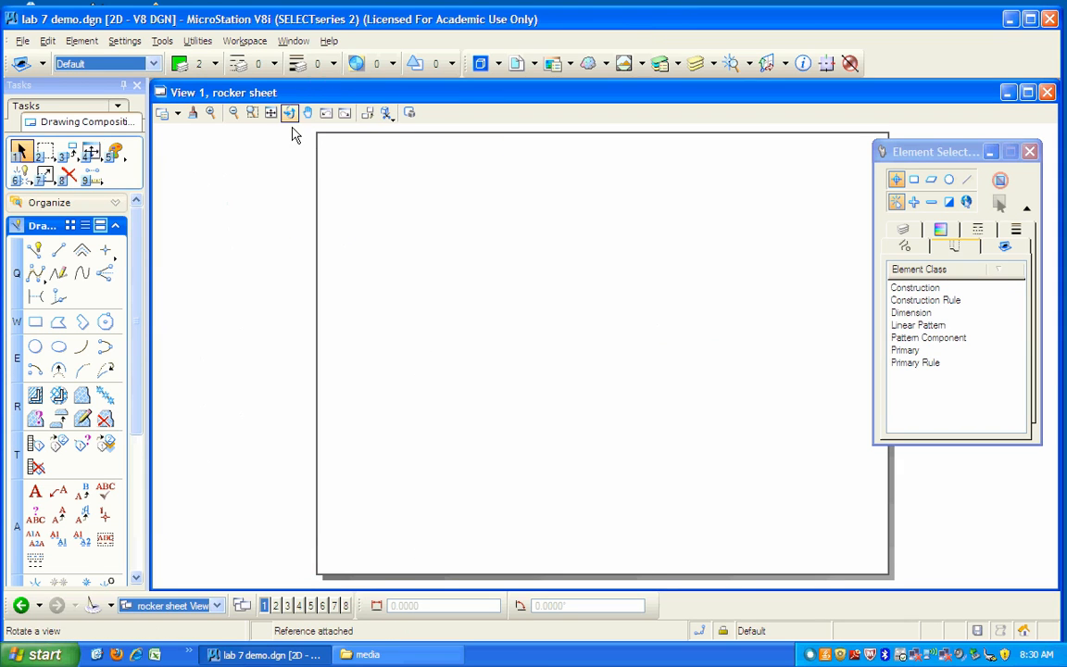
# - Move the title block reference by its lower left corner onto the sheet boundary's lower left corner
pyautogui.click(271, 113)
pyautogui.click(333, 131)
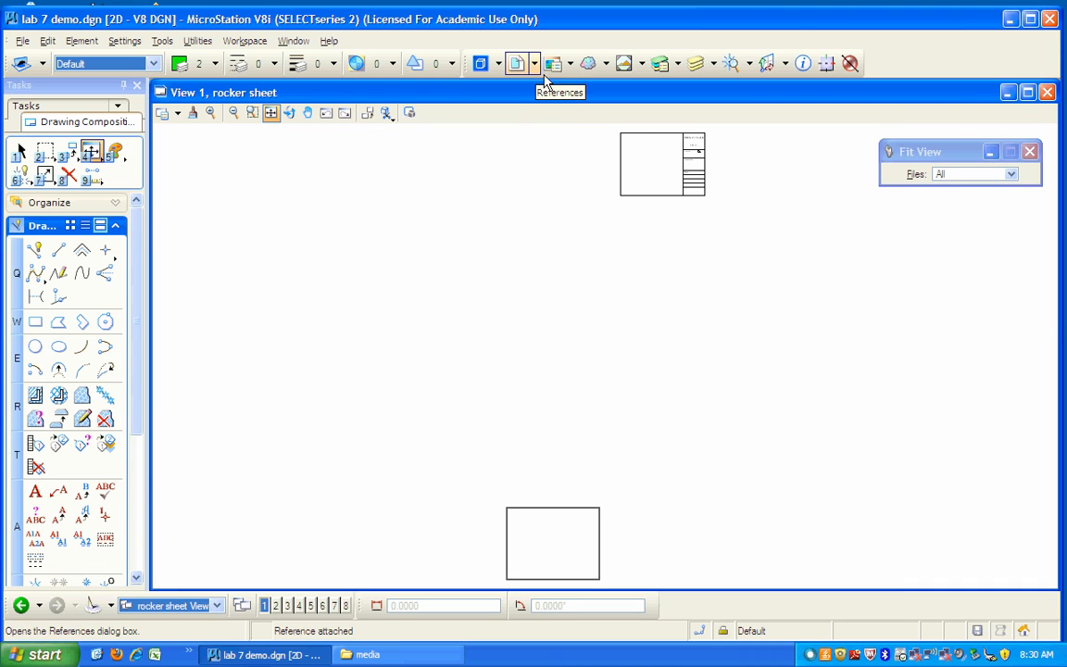
pyautogui.click(516, 63)
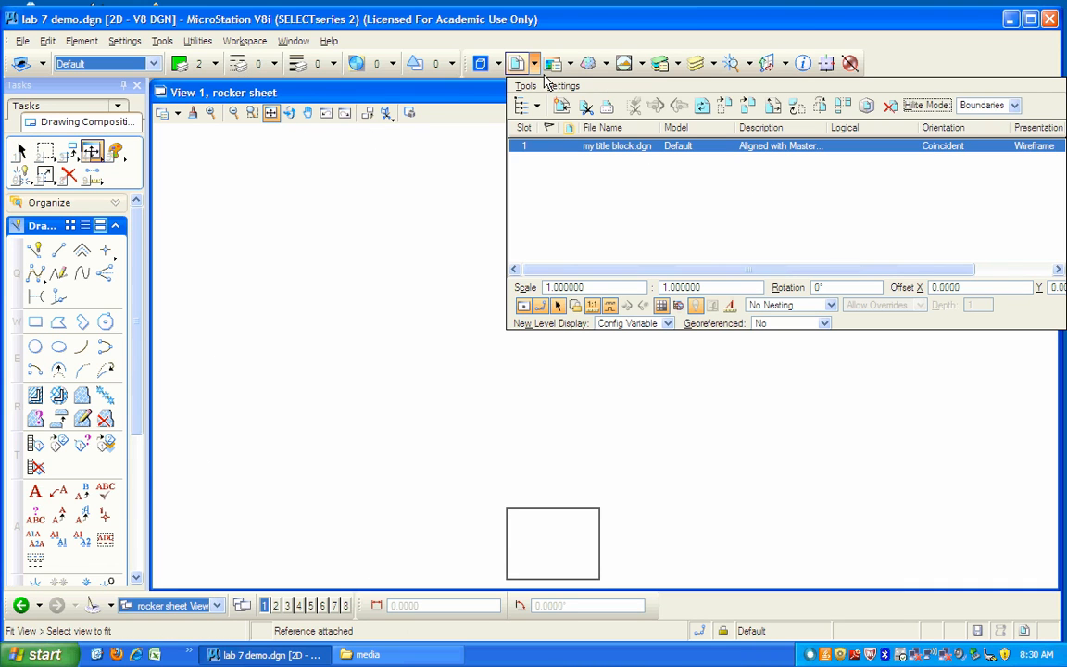
pyautogui.click(724, 105)
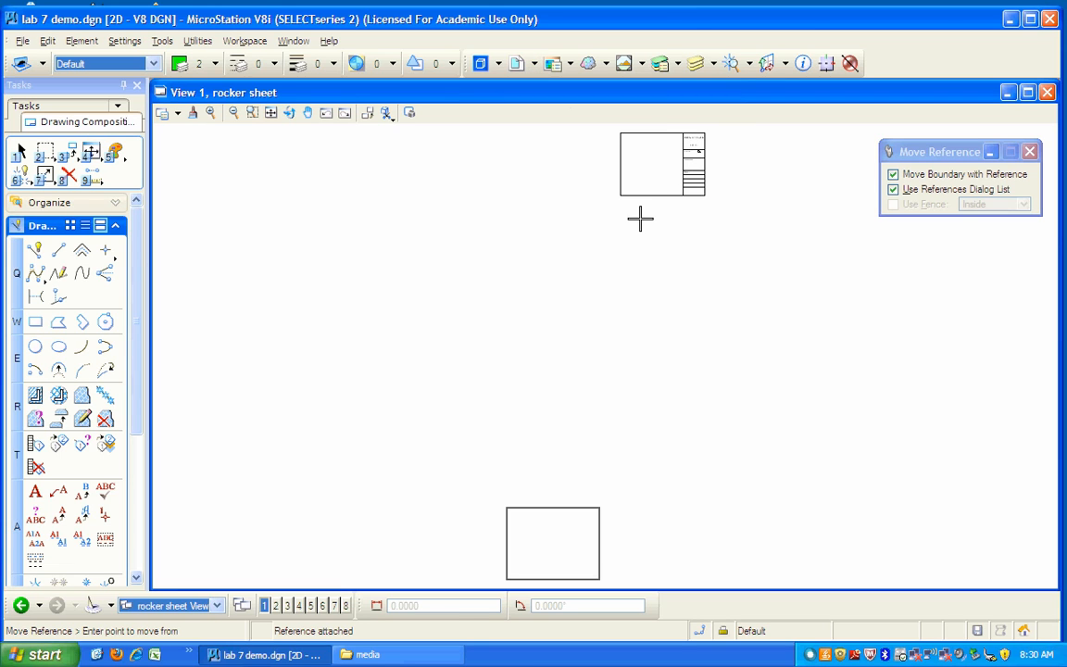
pyautogui.click(619, 195)
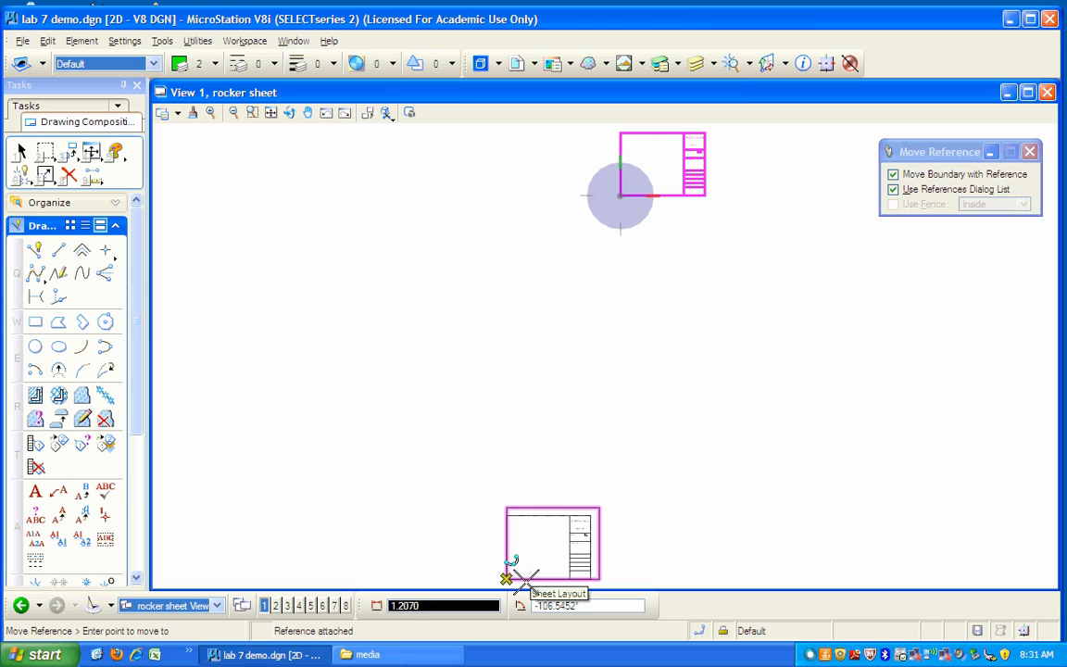
pyautogui.click(505, 578)
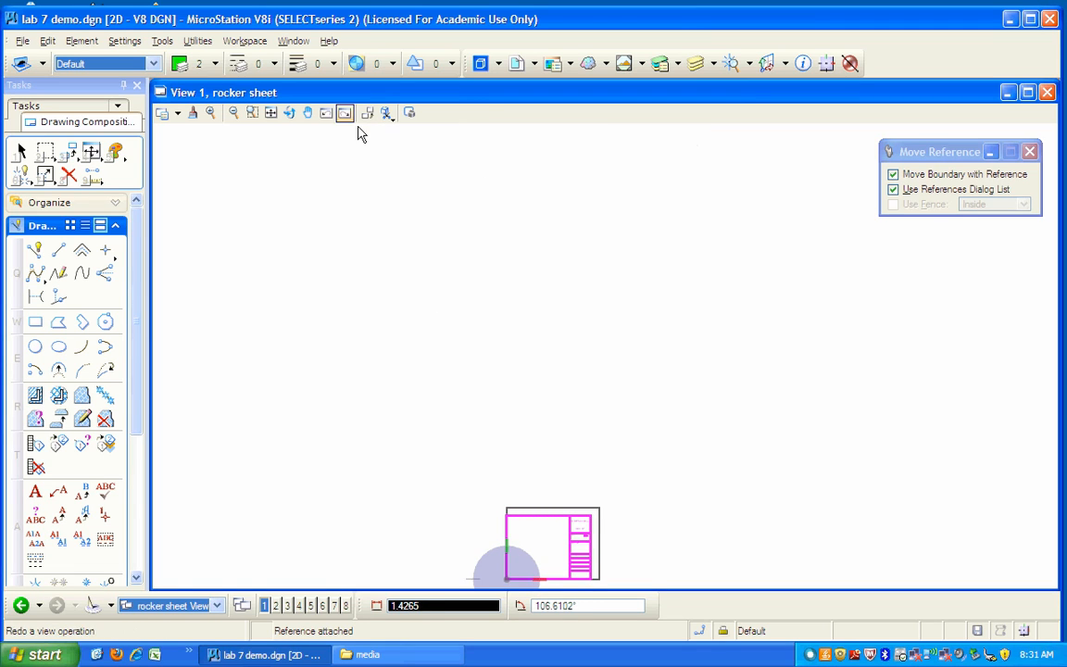
# - Move the title block reference by its upper right corner so the border sits centred within the sheet boundary
pyautogui.click(276, 116)
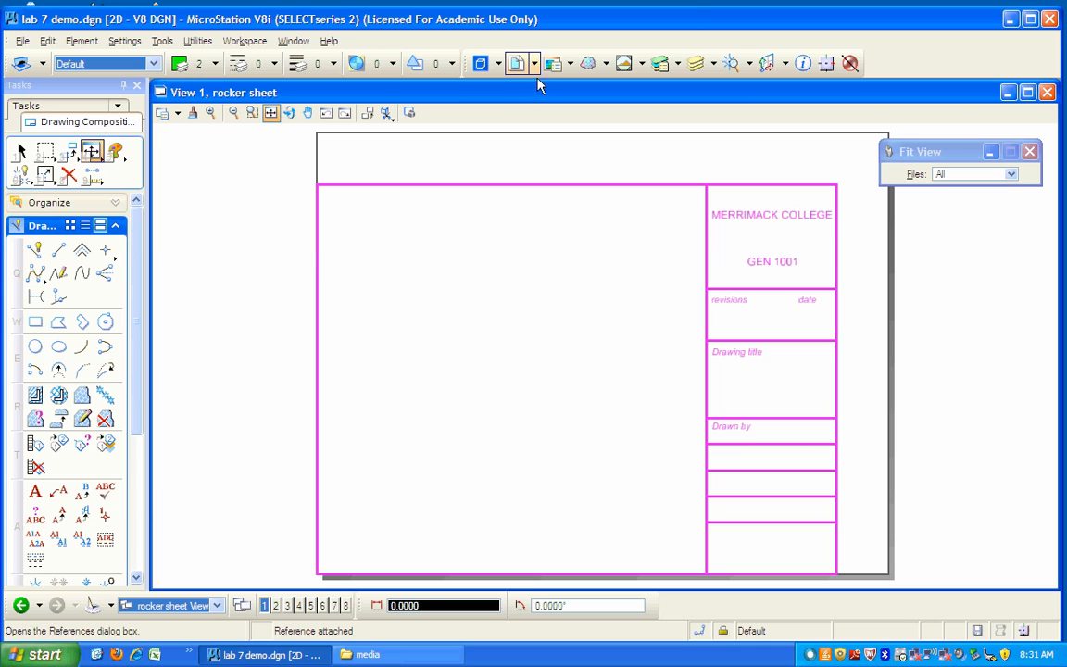
pyautogui.click(516, 63)
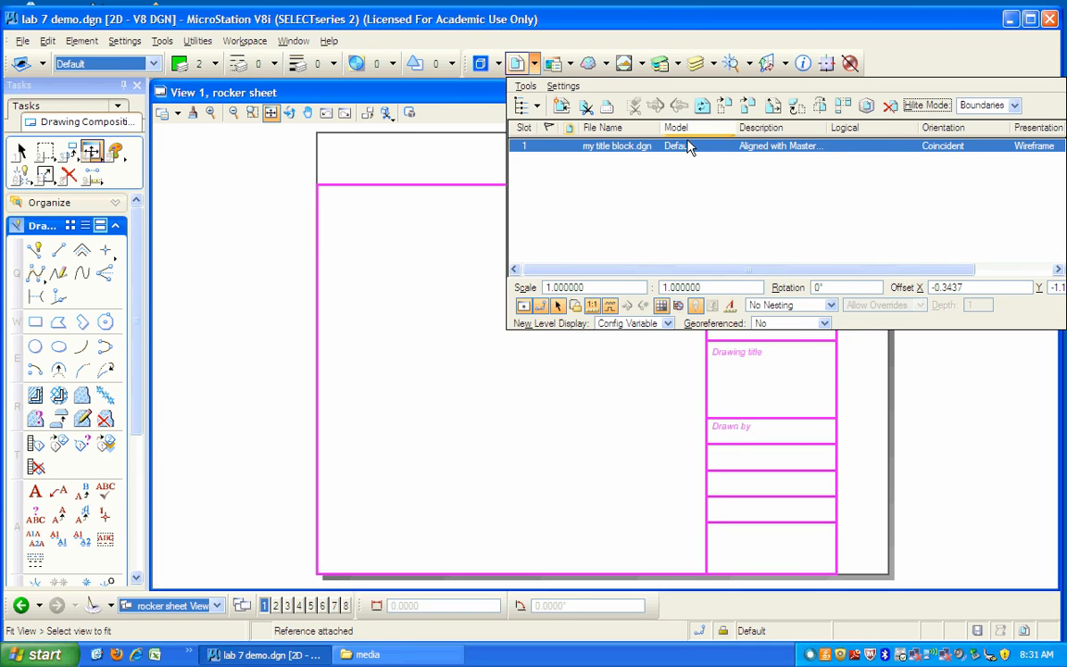
pyautogui.click(728, 107)
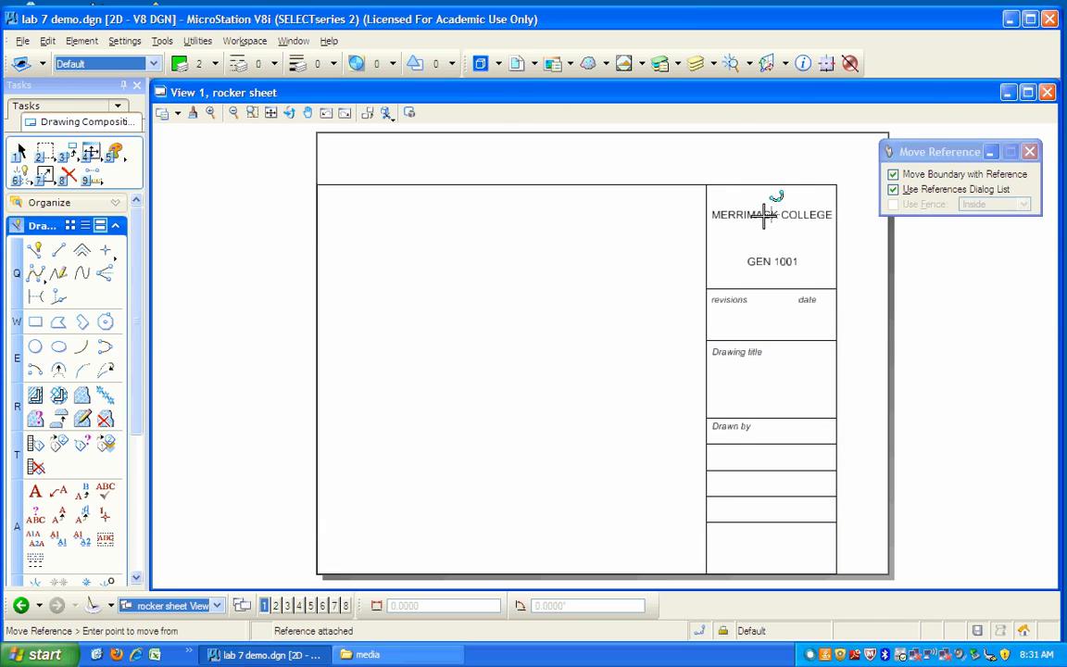
pyautogui.click(838, 187)
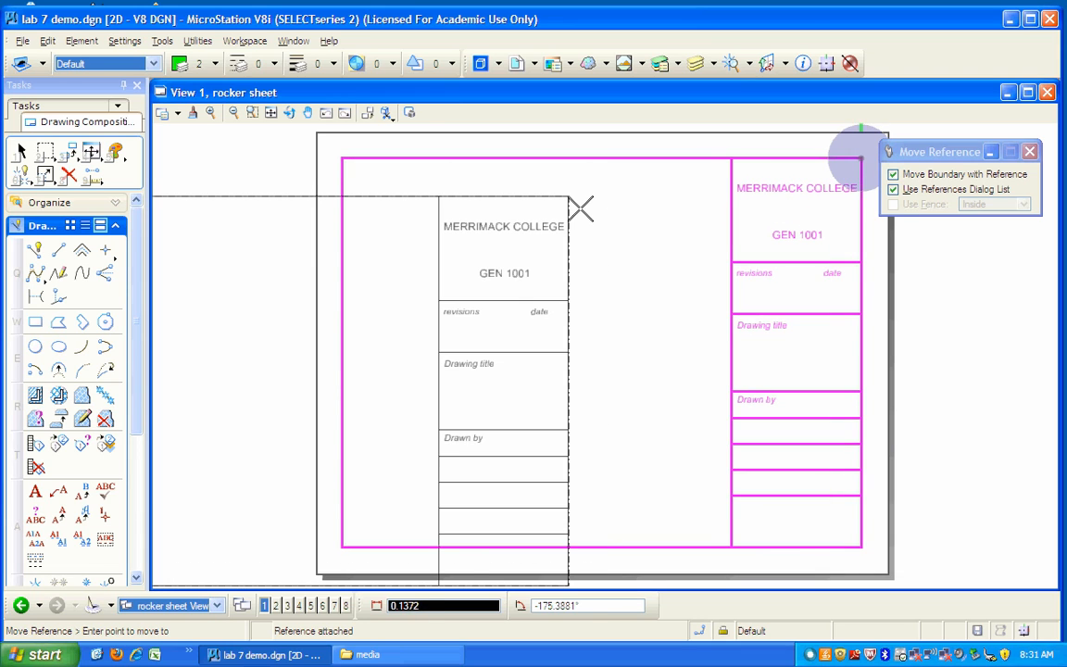
pyautogui.press('Escape')
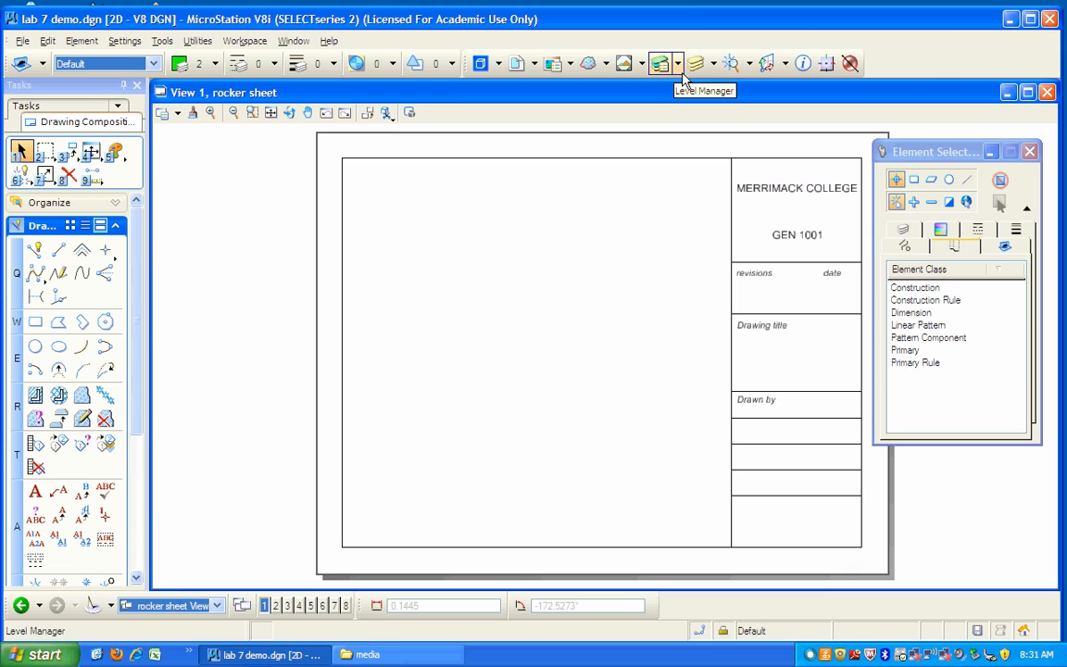
# - Attach the Rocker arm model of lab 7 demo.dgn as a coincident, full-size reference
pyautogui.click(524, 64)
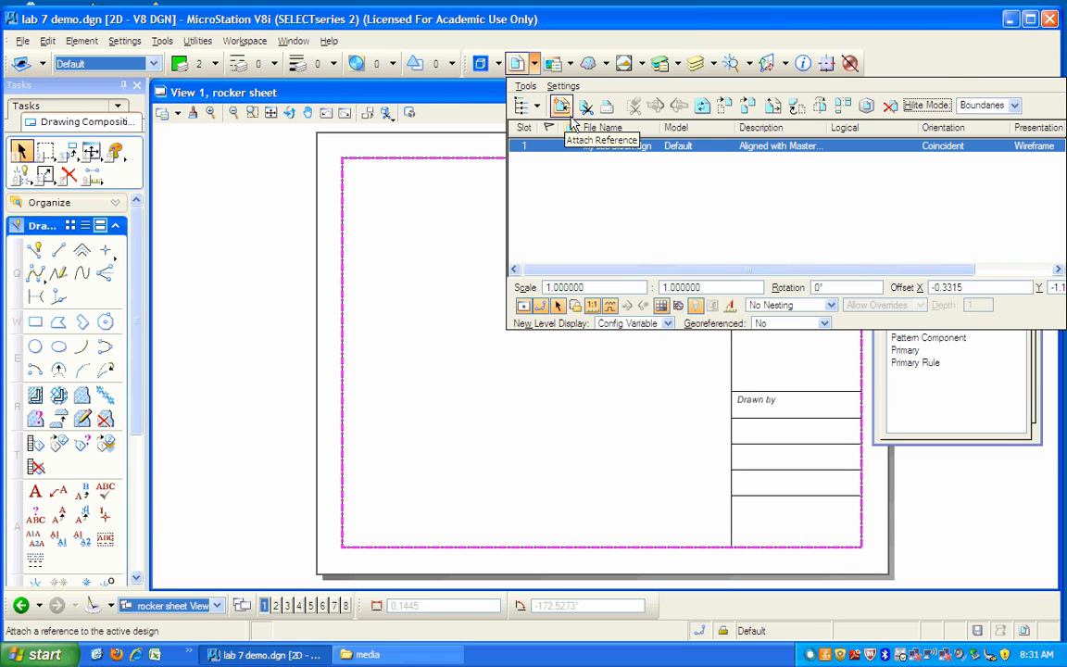
pyautogui.click(561, 107)
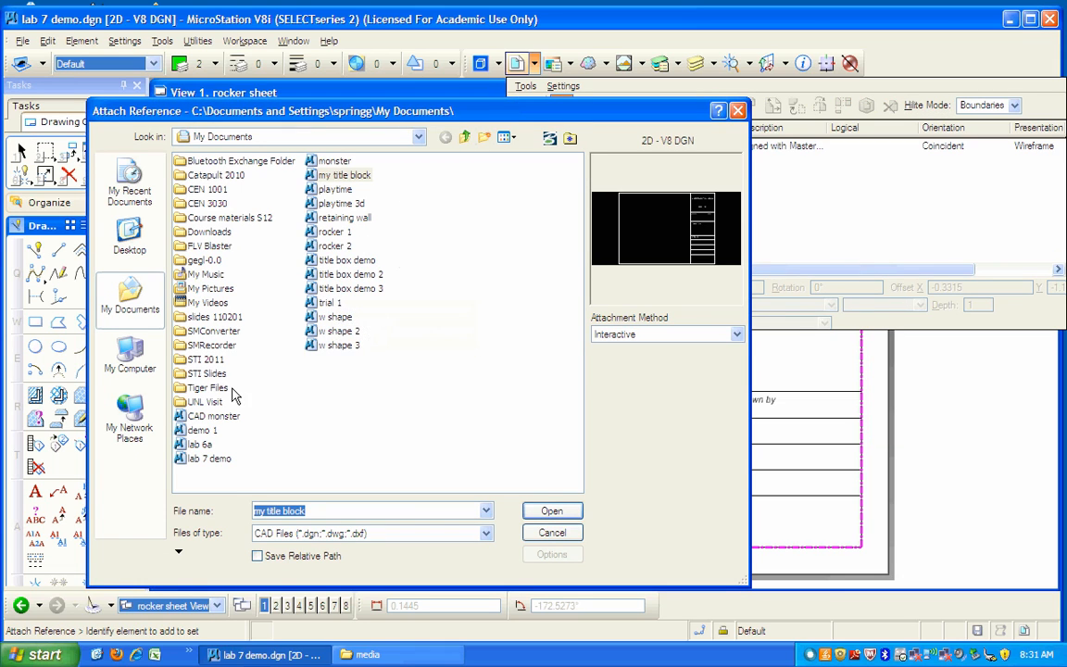
pyautogui.click(222, 463)
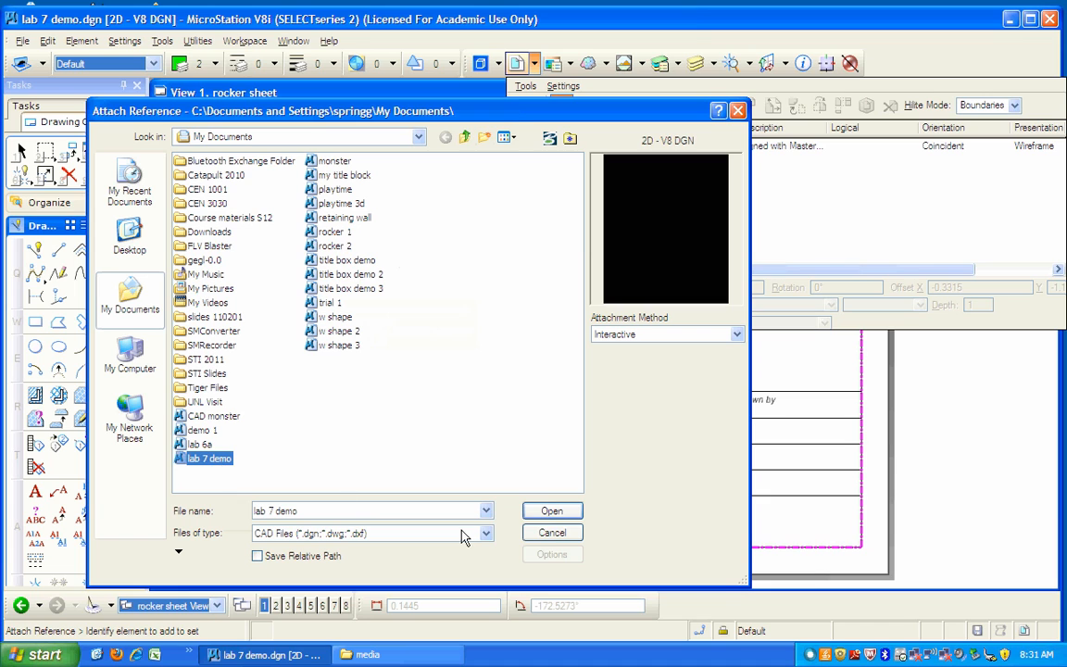
pyautogui.click(552, 511)
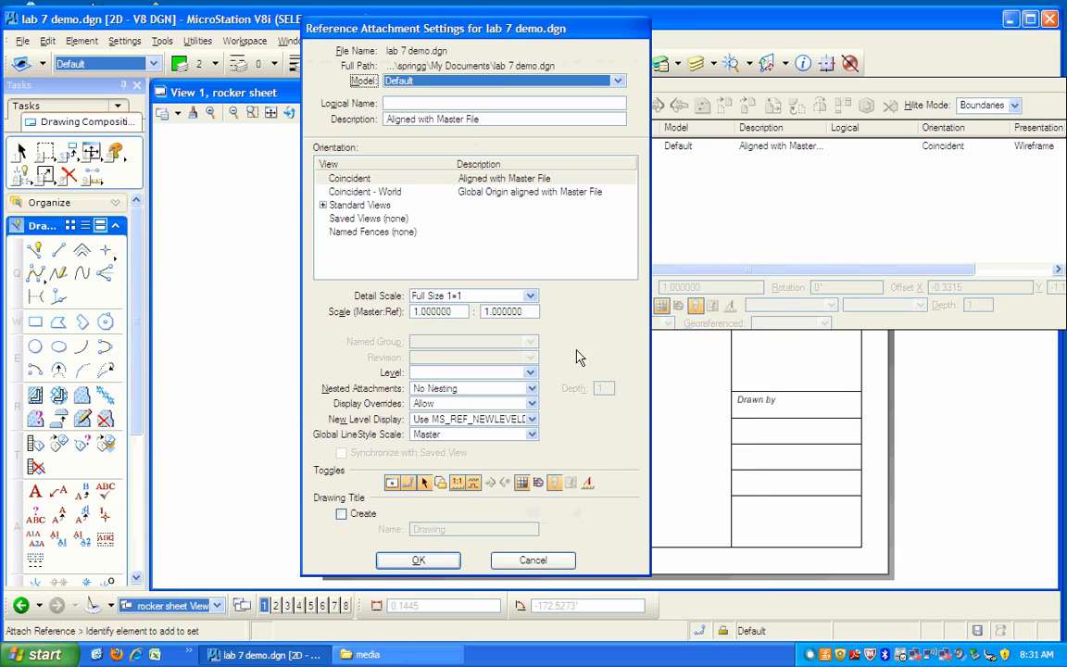
pyautogui.click(617, 82)
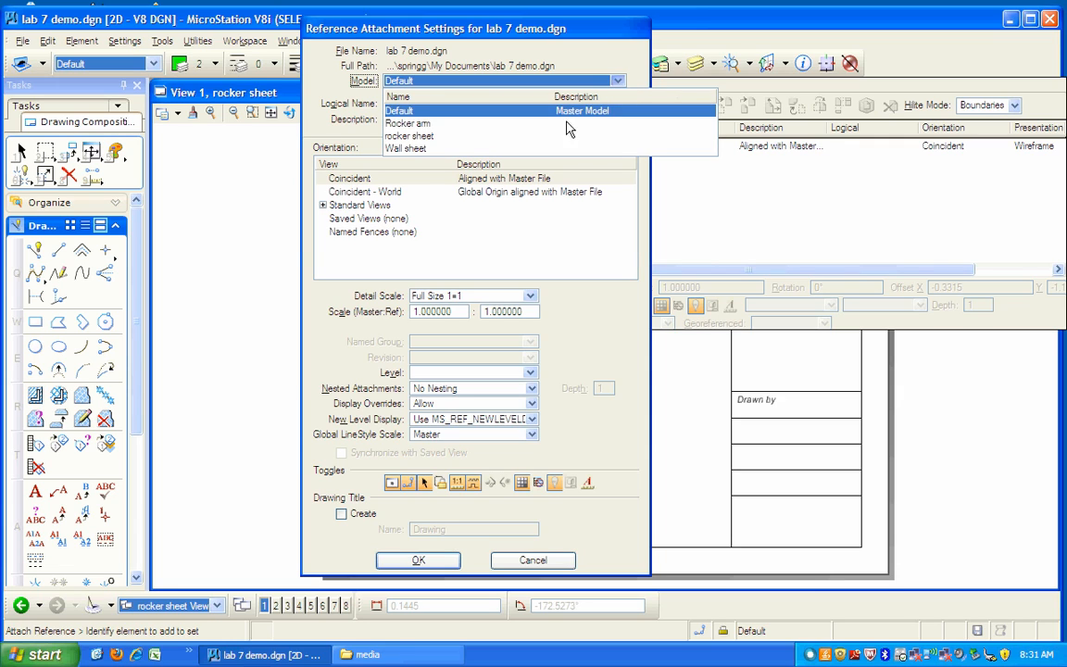
pyautogui.click(412, 129)
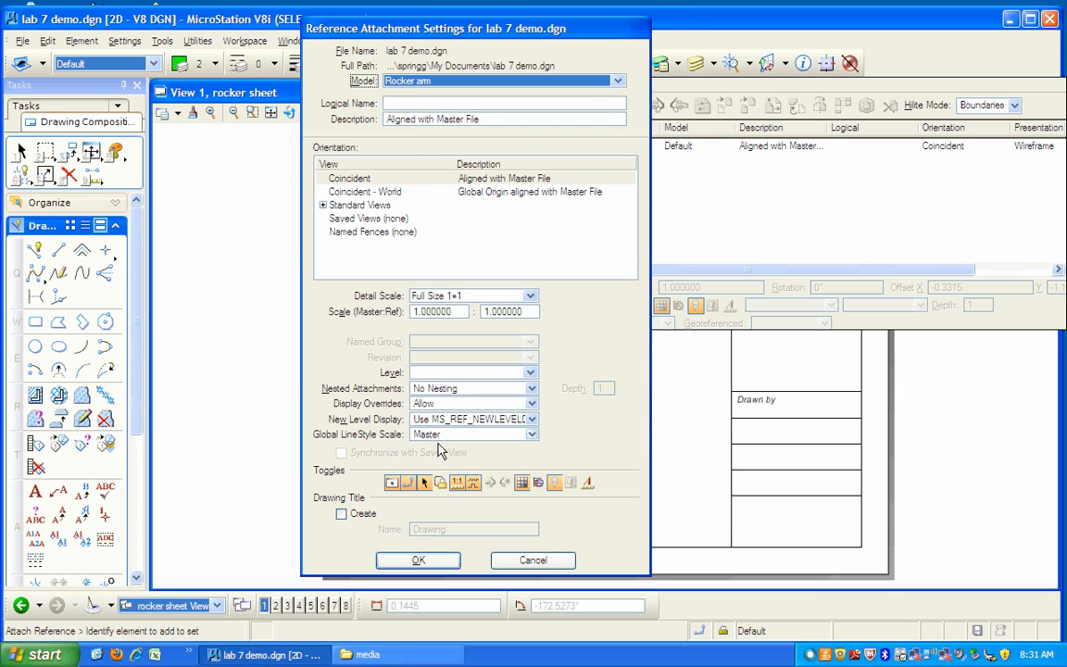
pyautogui.click(416, 560)
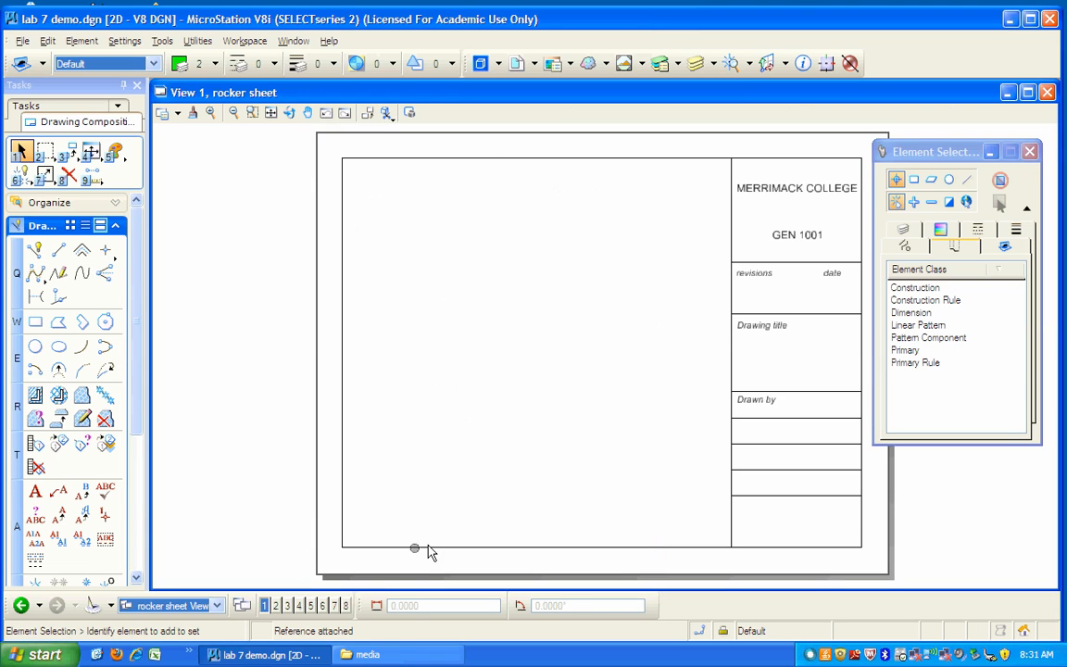
# - Move the Rocker arm reference into the open drawing area of the title block border on the sheet
pyautogui.click(271, 113)
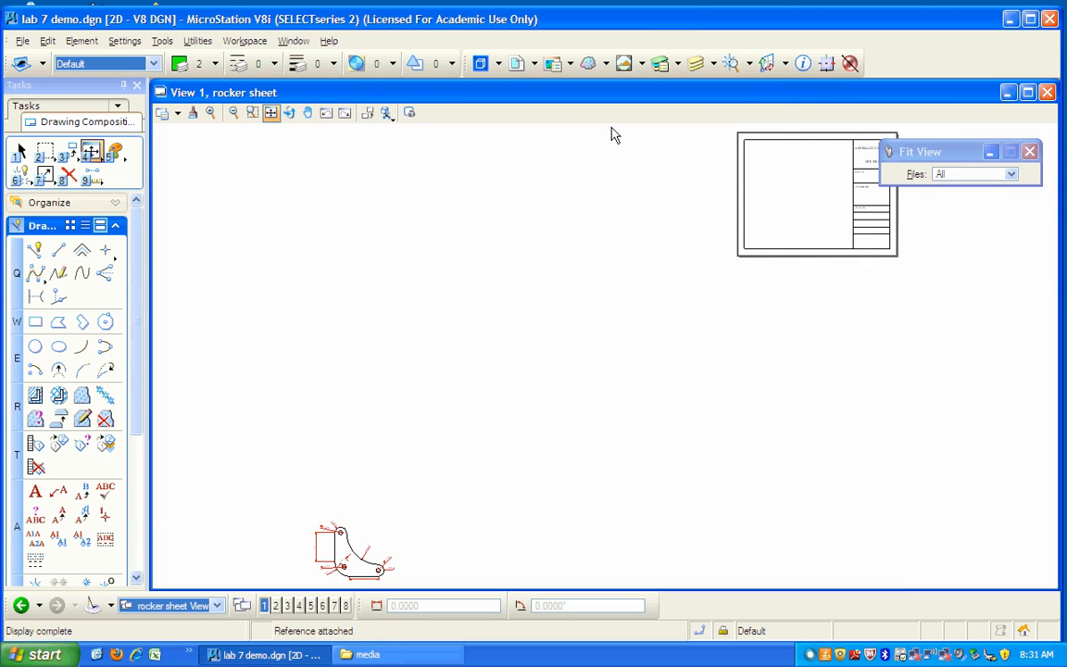
pyautogui.click(541, 70)
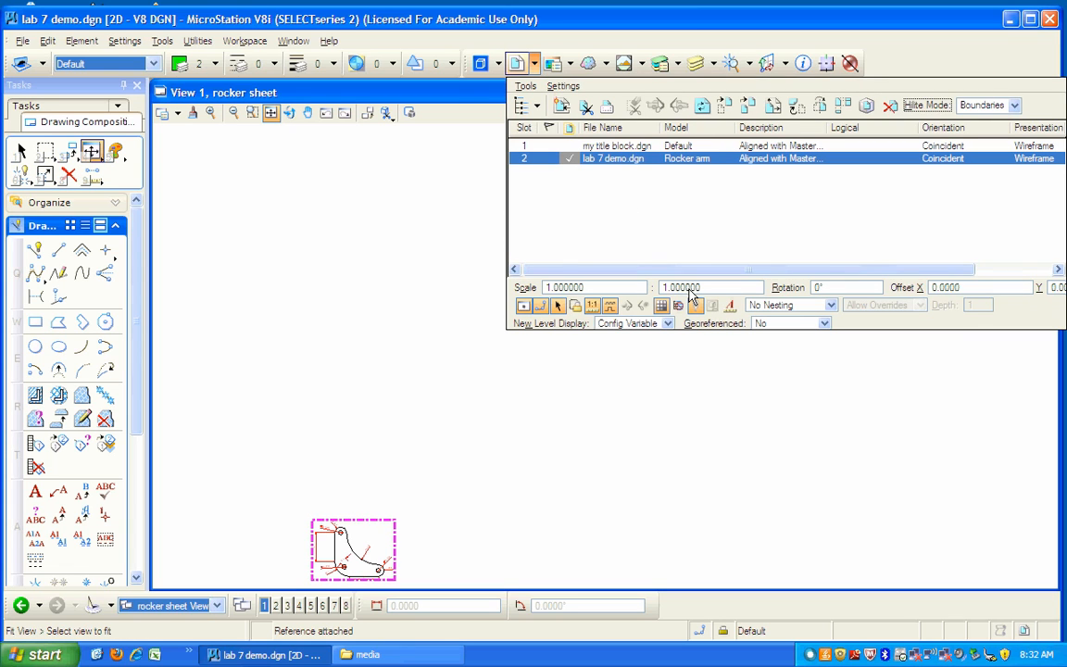
pyautogui.click(726, 105)
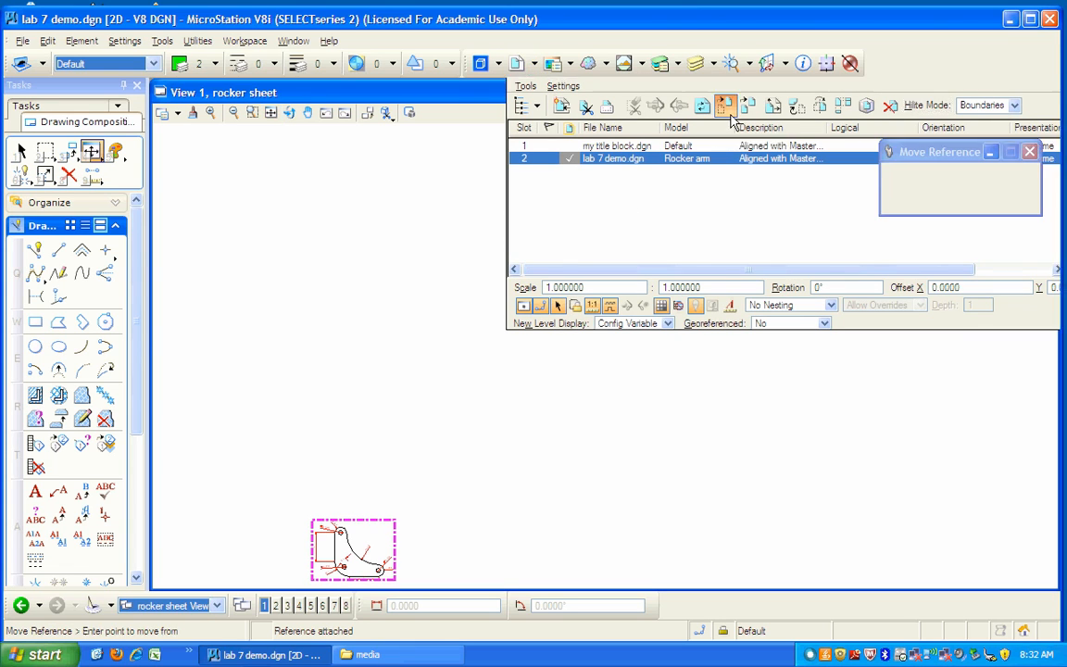
pyautogui.click(356, 556)
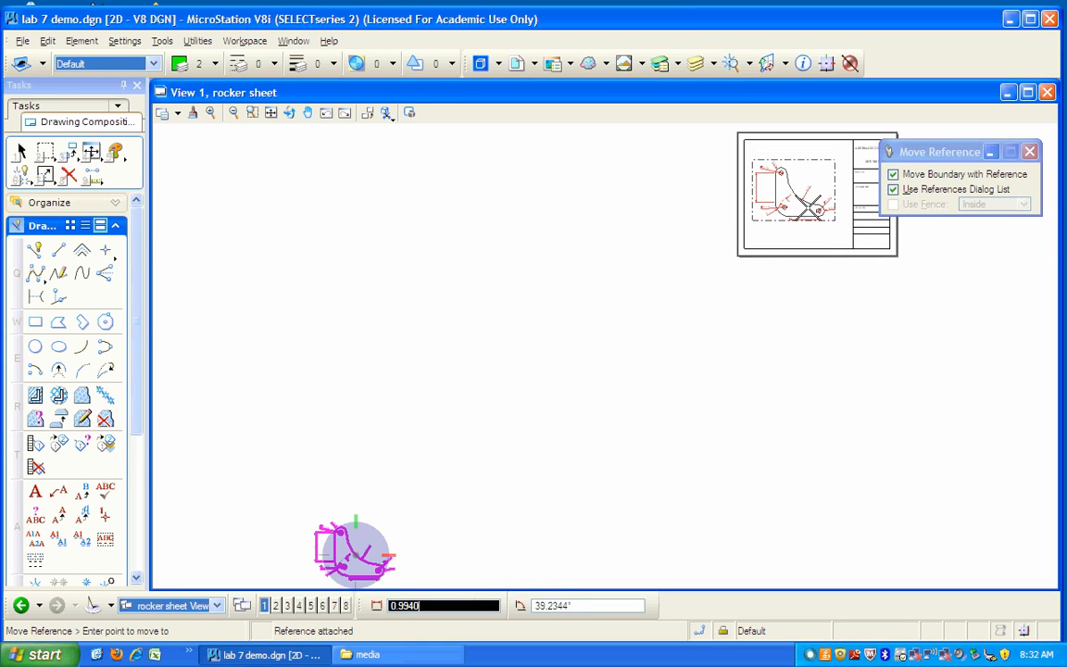
pyautogui.click(796, 196)
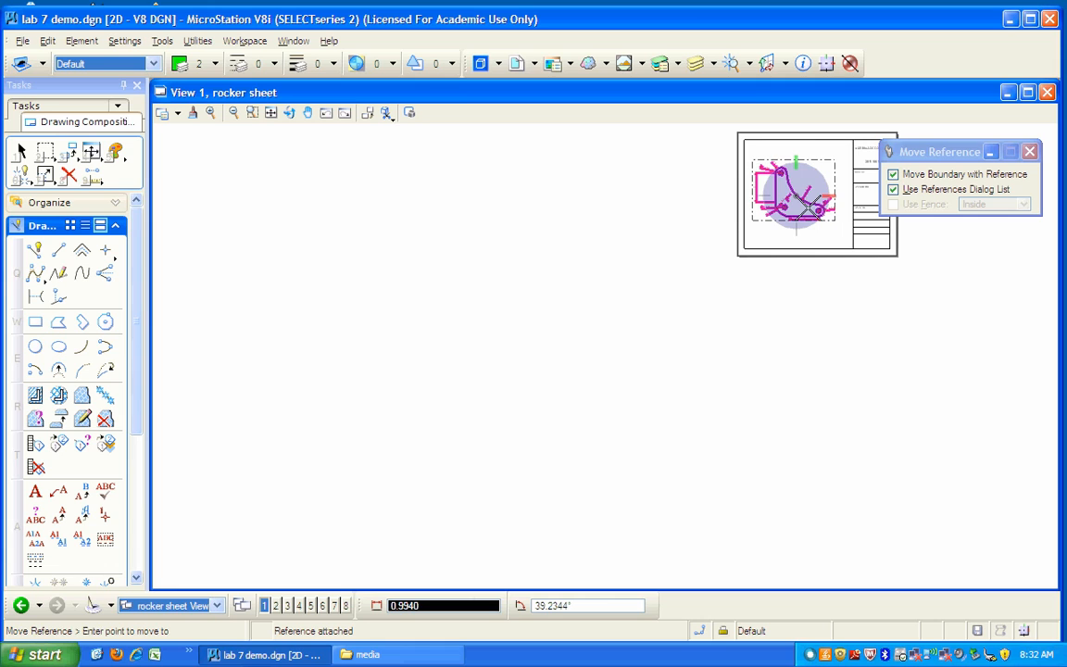
pyautogui.click(270, 113)
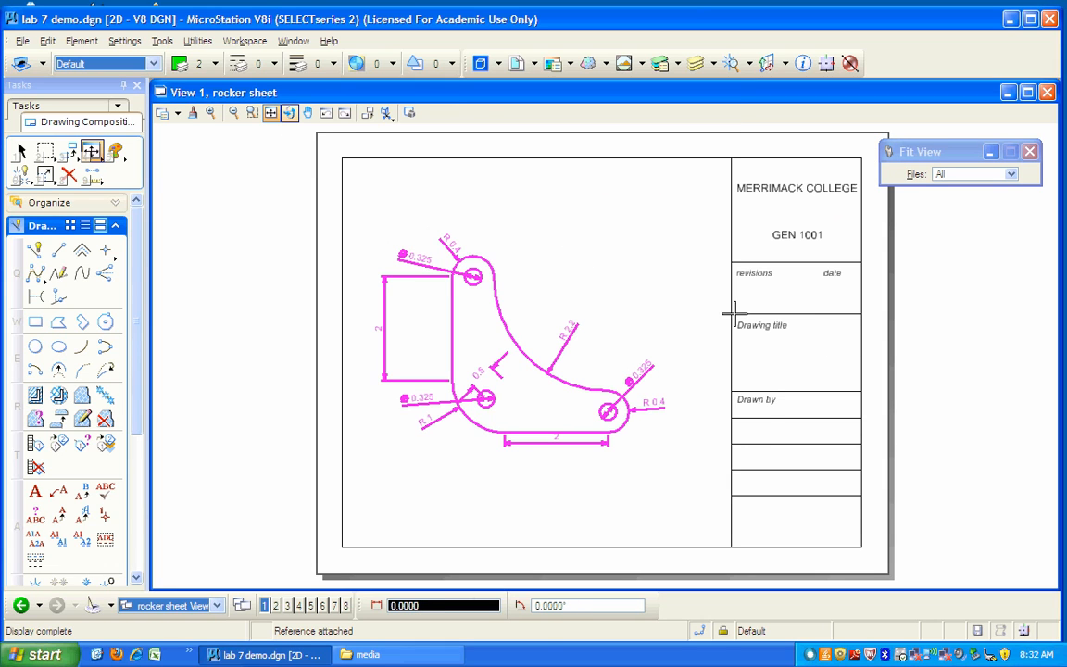
pyautogui.rightClick(840, 343)
pyautogui.rightClick(798, 339)
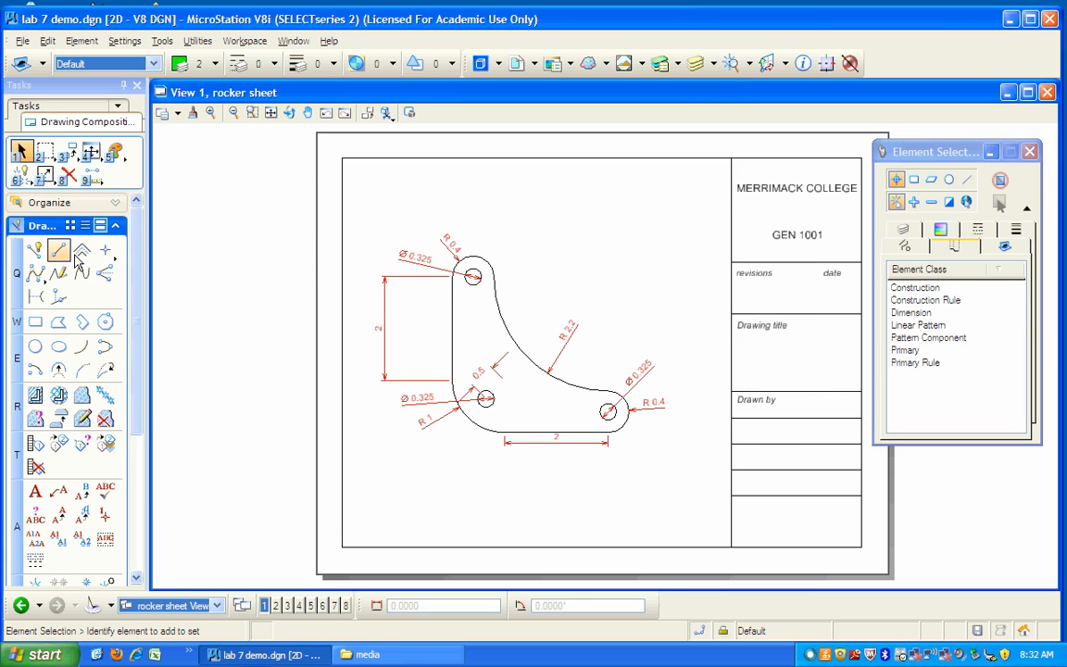
# - Start placing text on the sheet by origin, with the wording "Rocker Arm Lab"
pyautogui.click(35, 492)
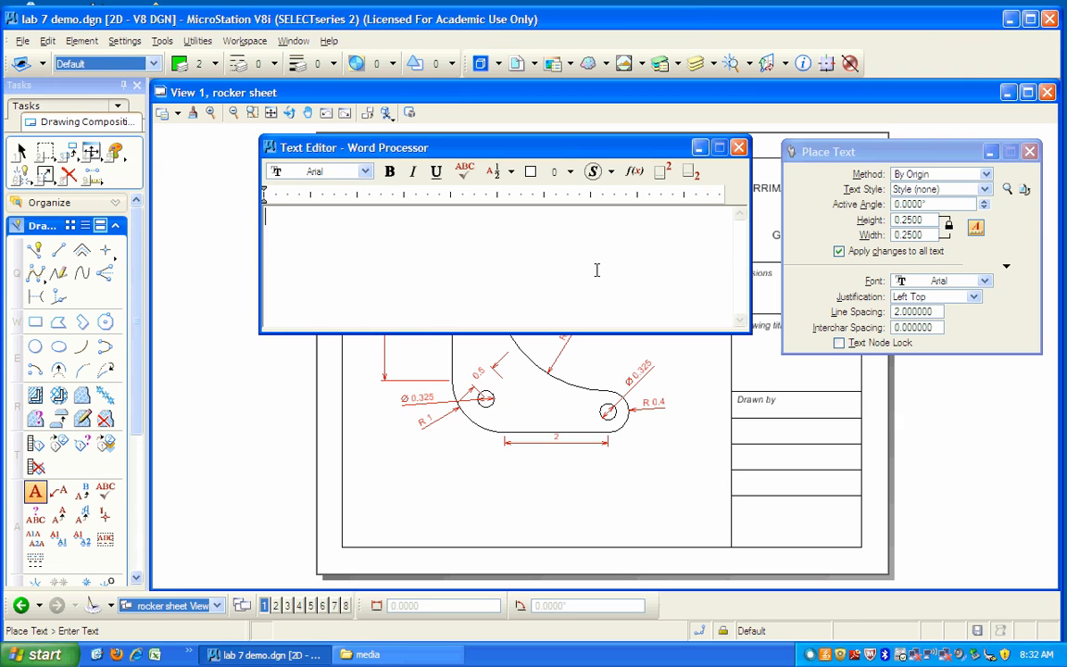
pyautogui.write('Rocker Ar')
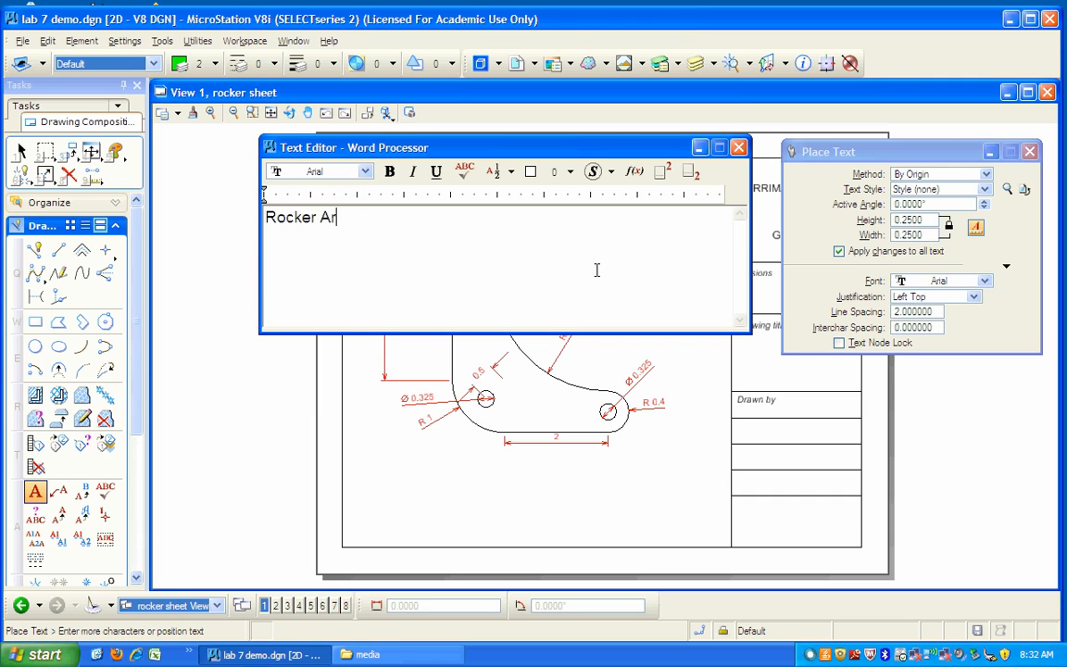
pyautogui.write('m Lab')
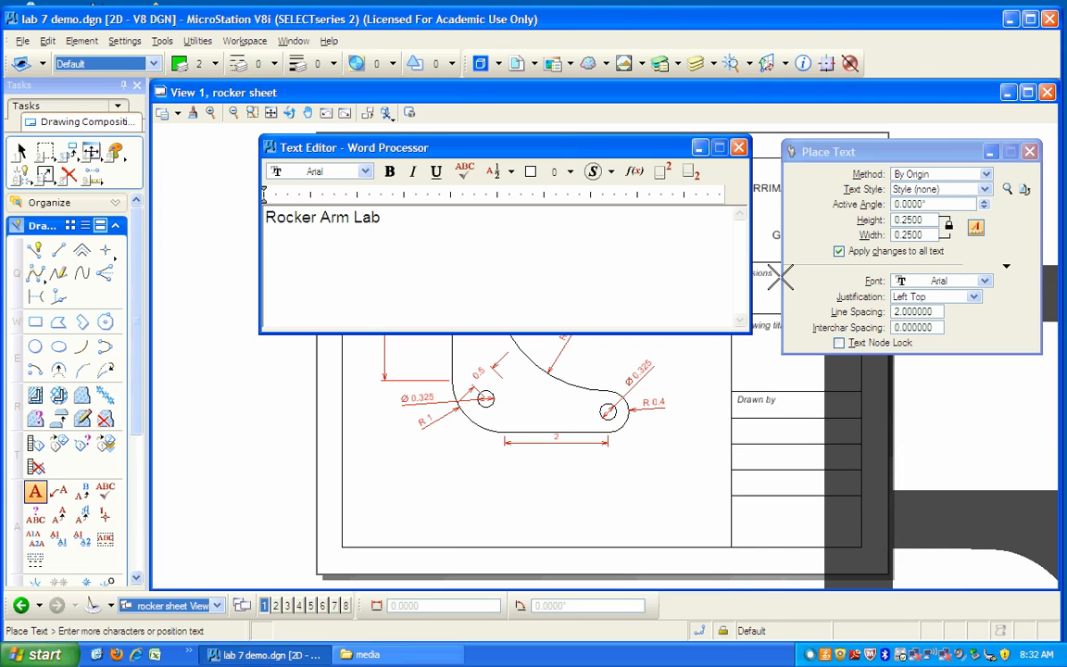
# - Try a text height and width of 0.05, then 0.001, for the Rocker Arm Lab label
pyautogui.click(923, 233)
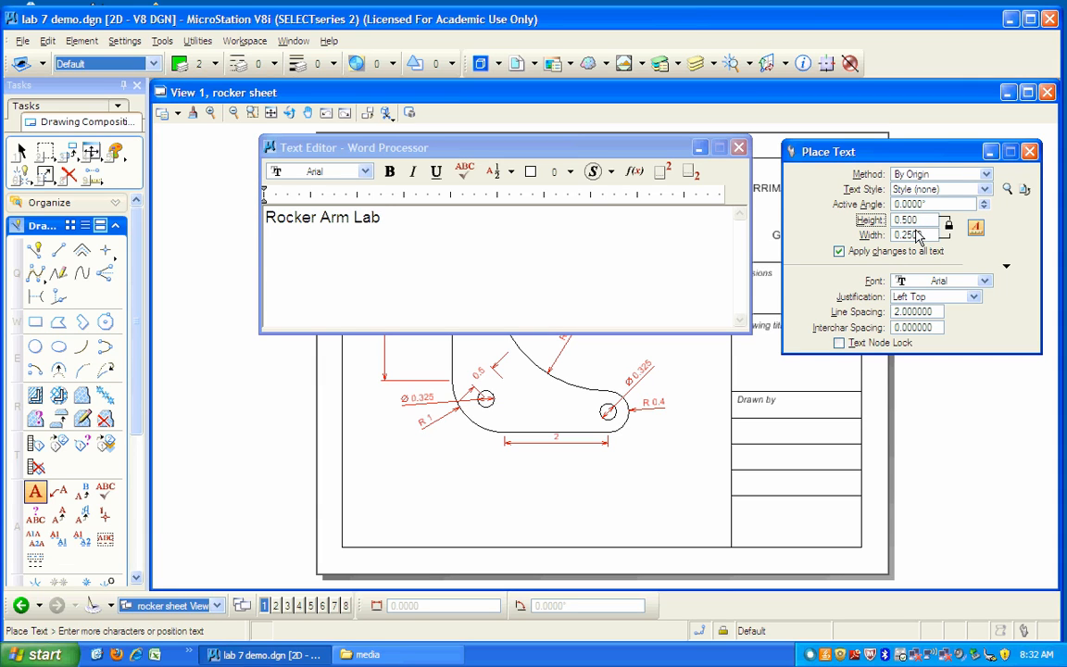
pyautogui.press('Tab')
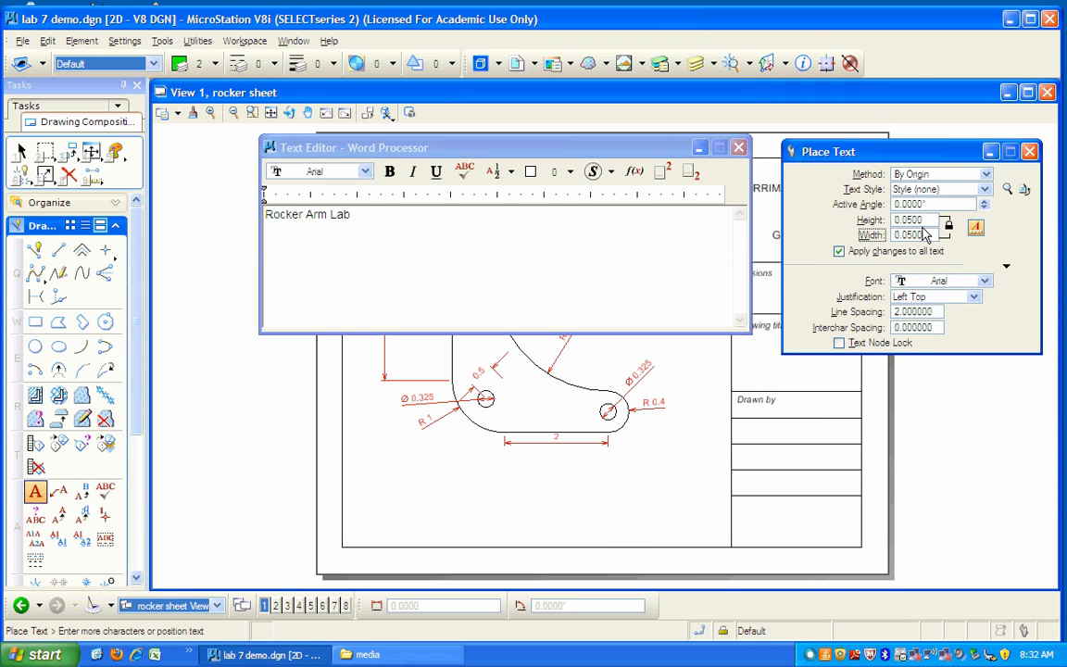
pyautogui.moveTo(925, 227); pyautogui.dragTo(916, 228)
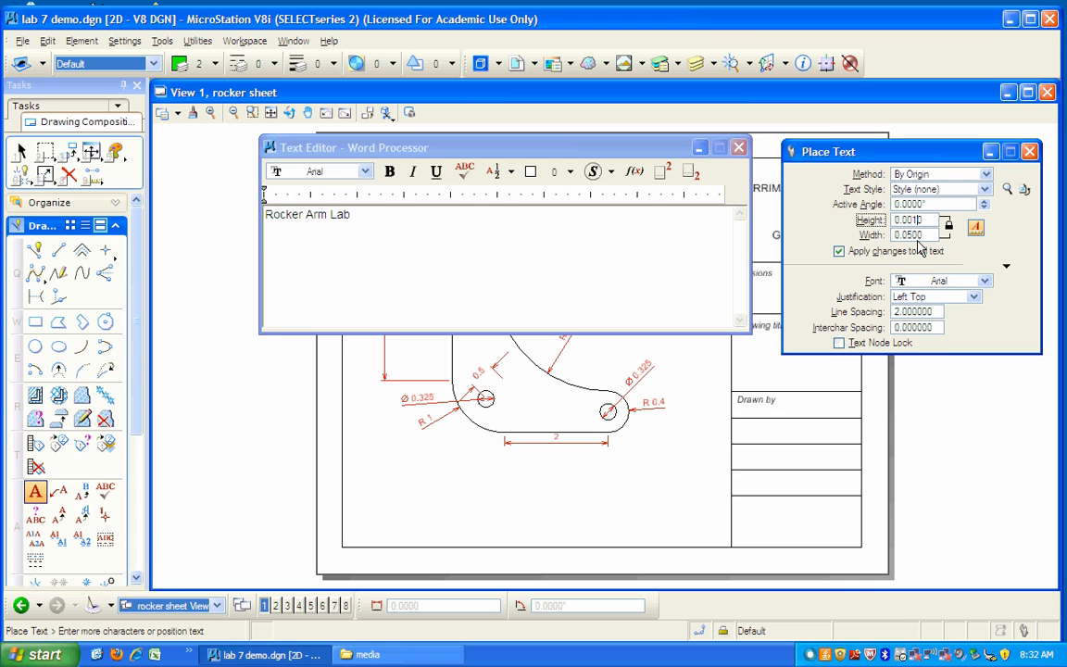
pyautogui.write('01')
pyautogui.press('Tab')
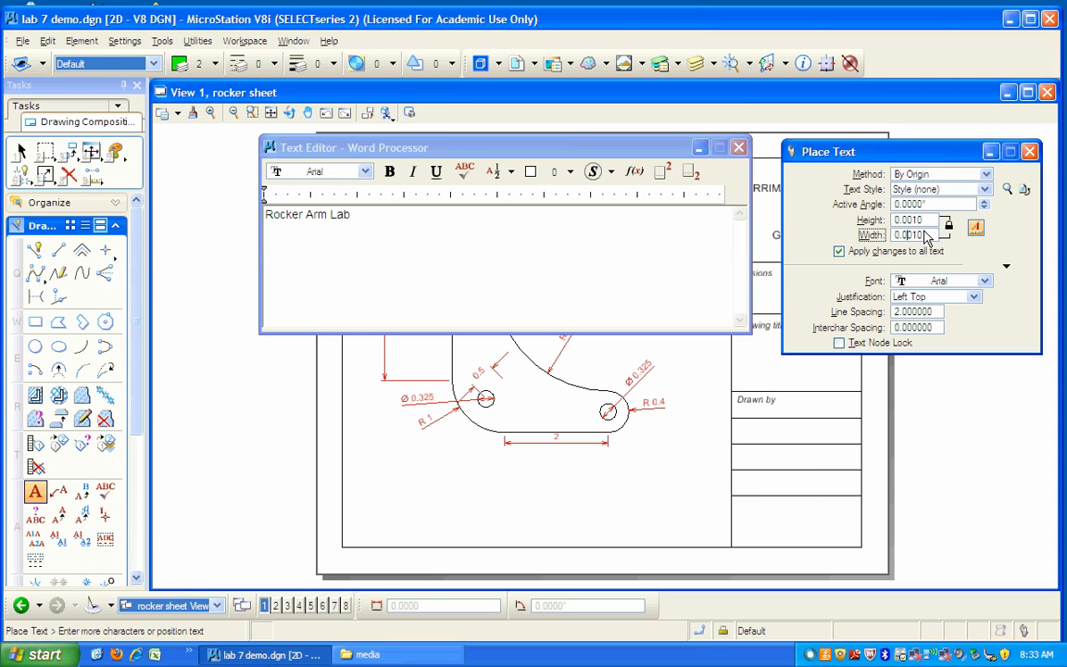
# - Set the text height and width to 0.0050 and place the Rocker Arm Lab label in the title block's lowest cell
pyautogui.hotkey('shift', 'Tab')
pyautogui.write('0.0050')
pyautogui.press('Tab')
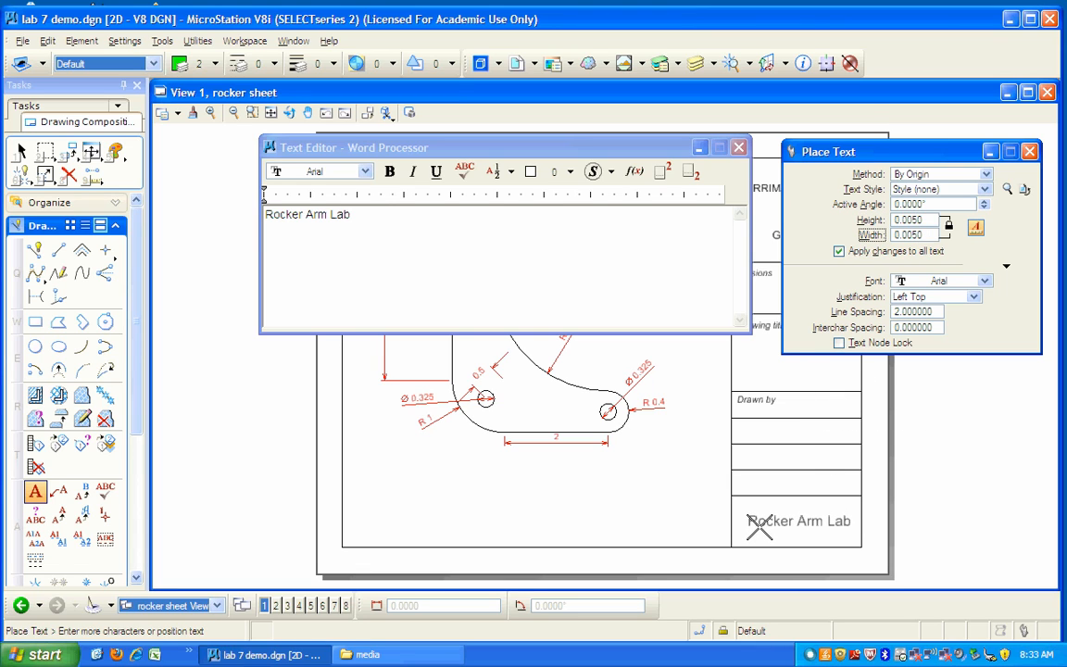
pyautogui.click(748, 519)
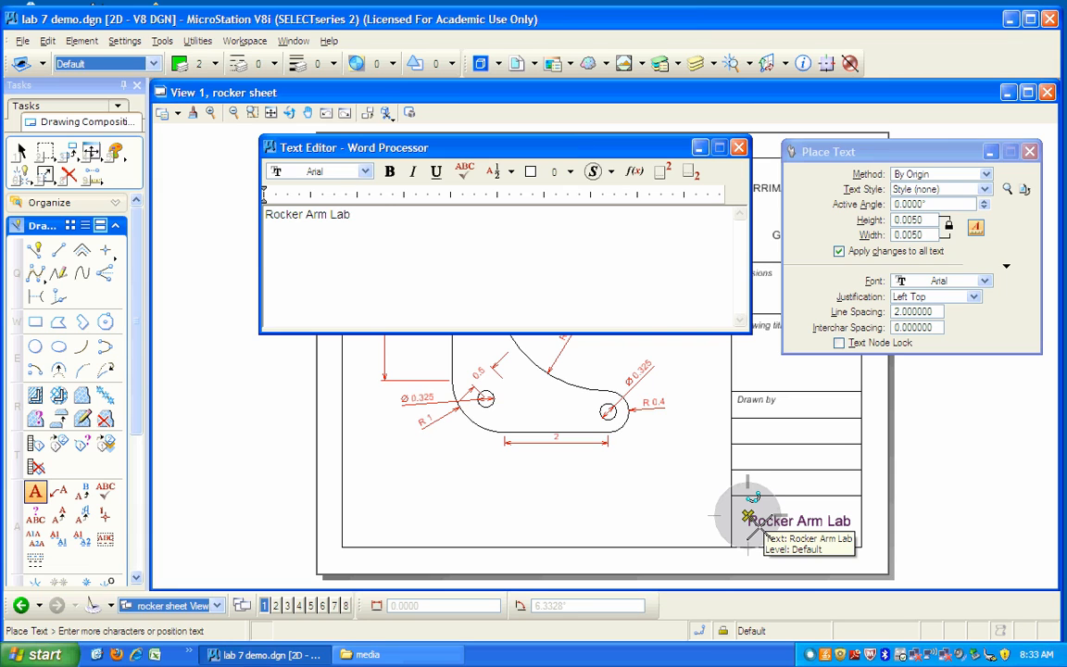
pyautogui.rightClick(748, 519)
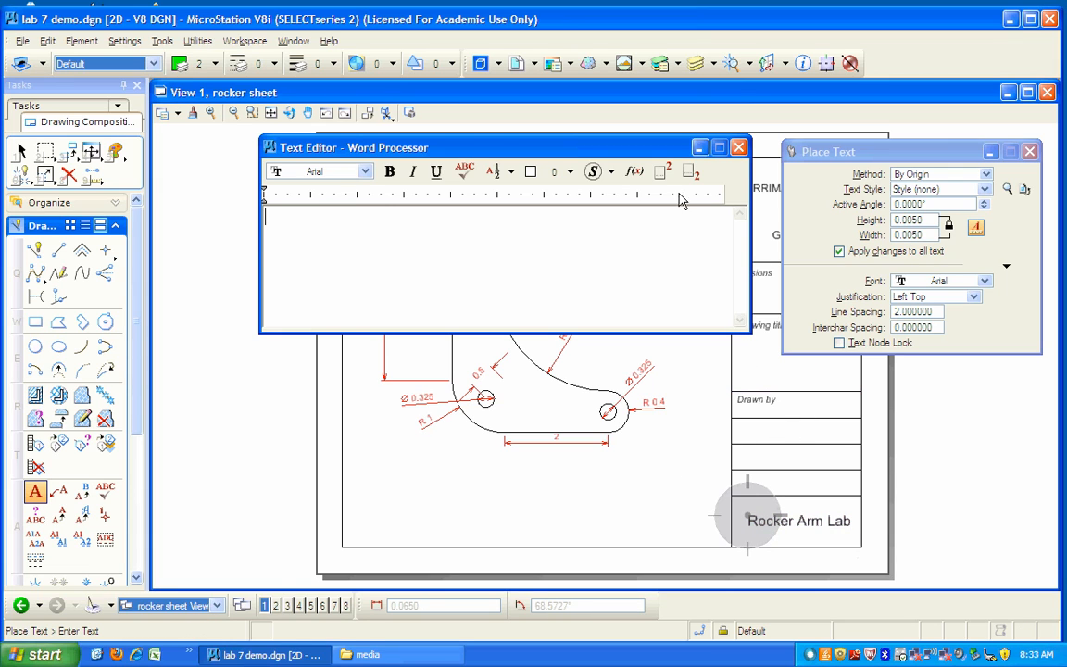
pyautogui.click(738, 147)
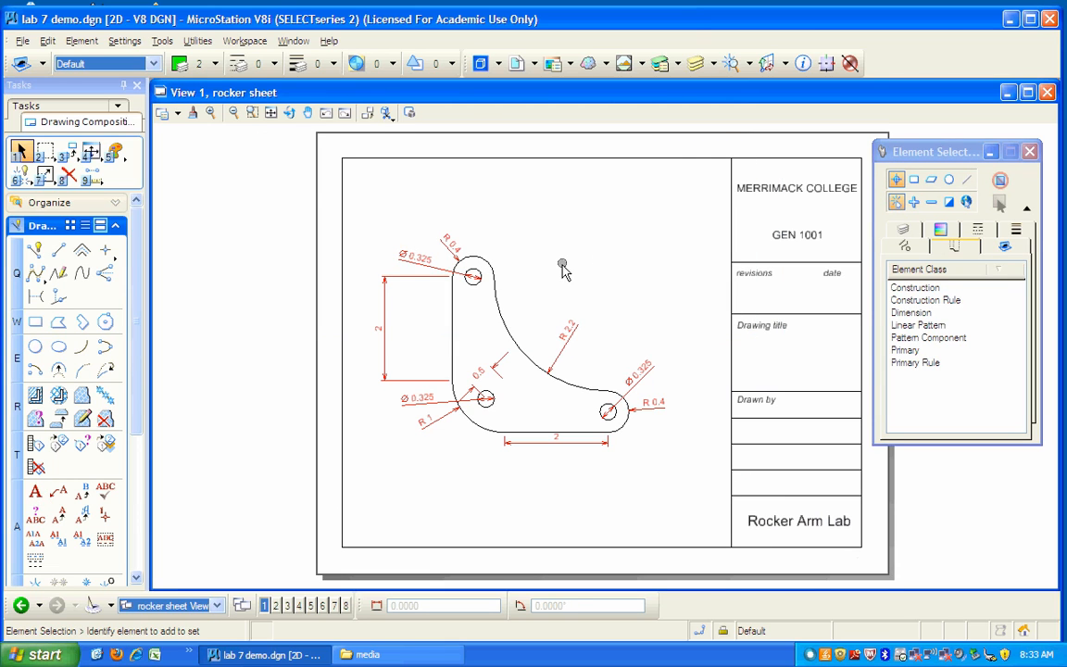
# - Open the print setup for the rocker sheet and load the pdf configuration as the Bentley printer driver
pyautogui.click(22, 40)
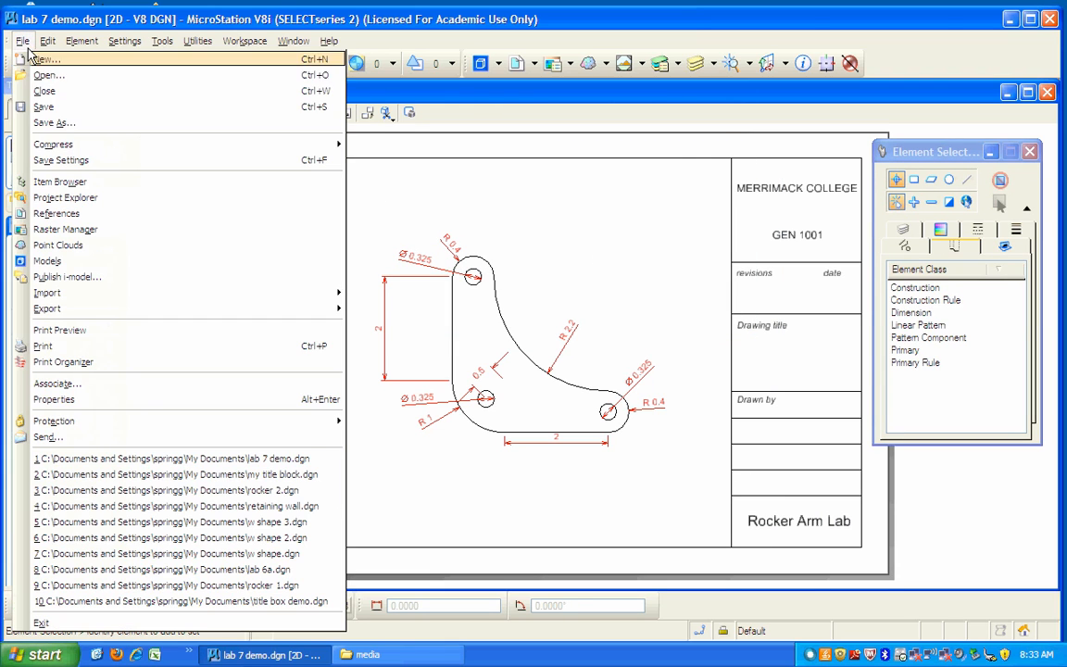
pyautogui.click(105, 367)
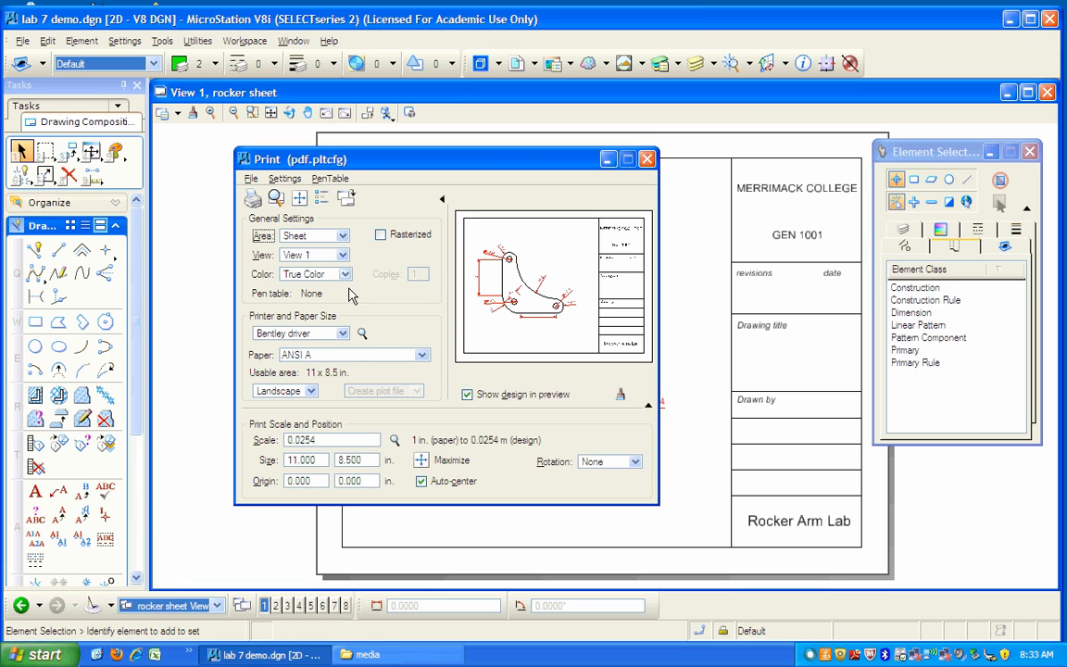
pyautogui.click(251, 178)
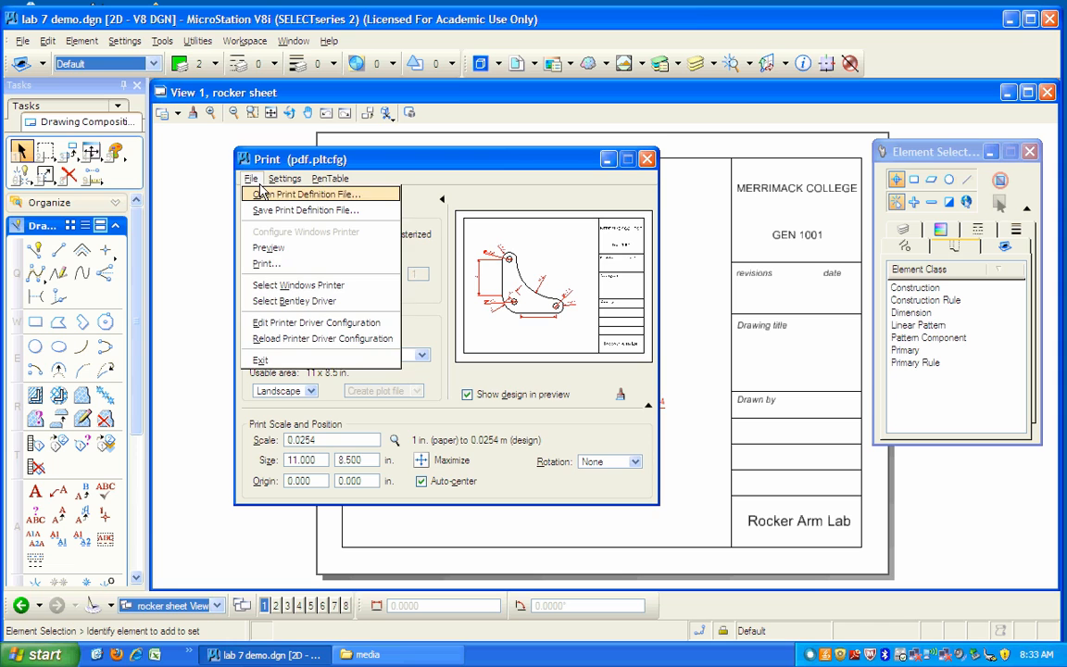
pyautogui.click(289, 301)
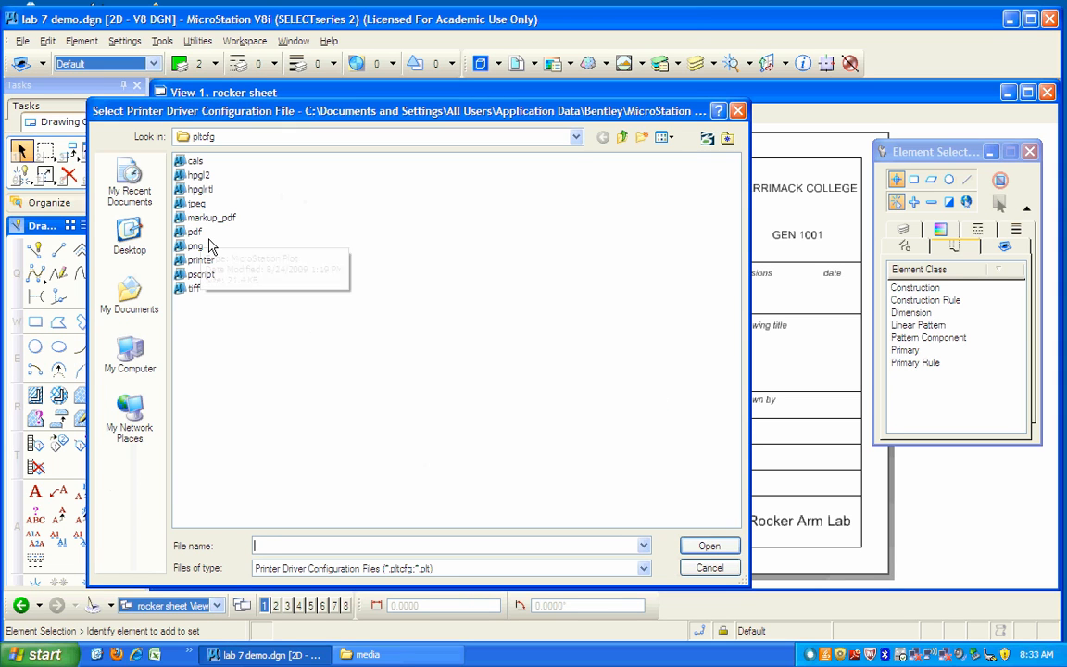
pyautogui.click(196, 232)
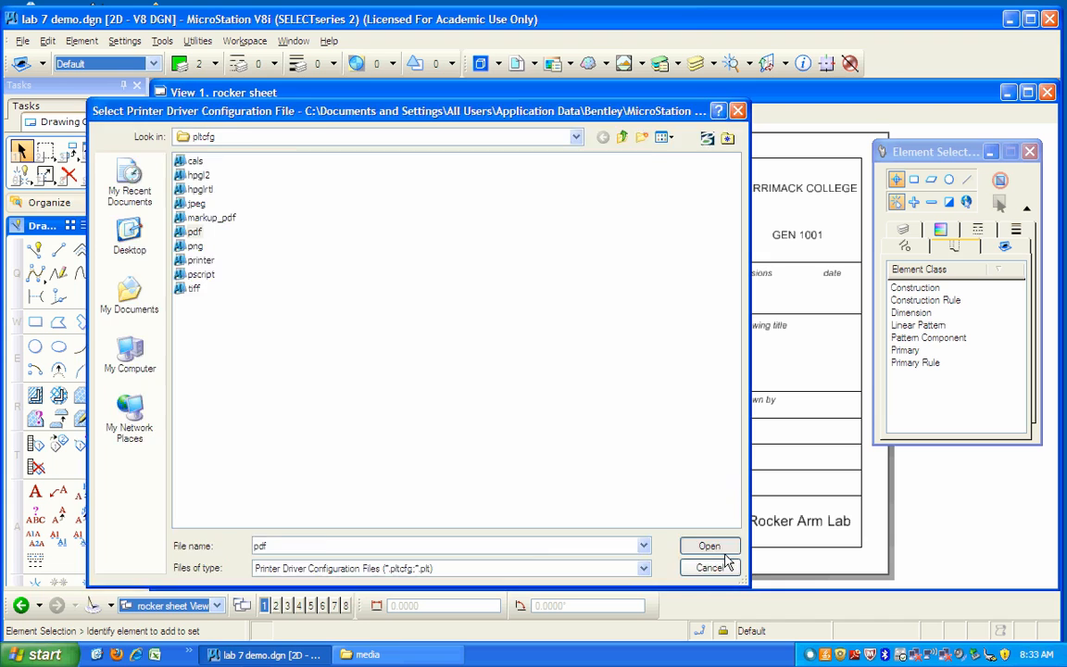
pyautogui.click(709, 546)
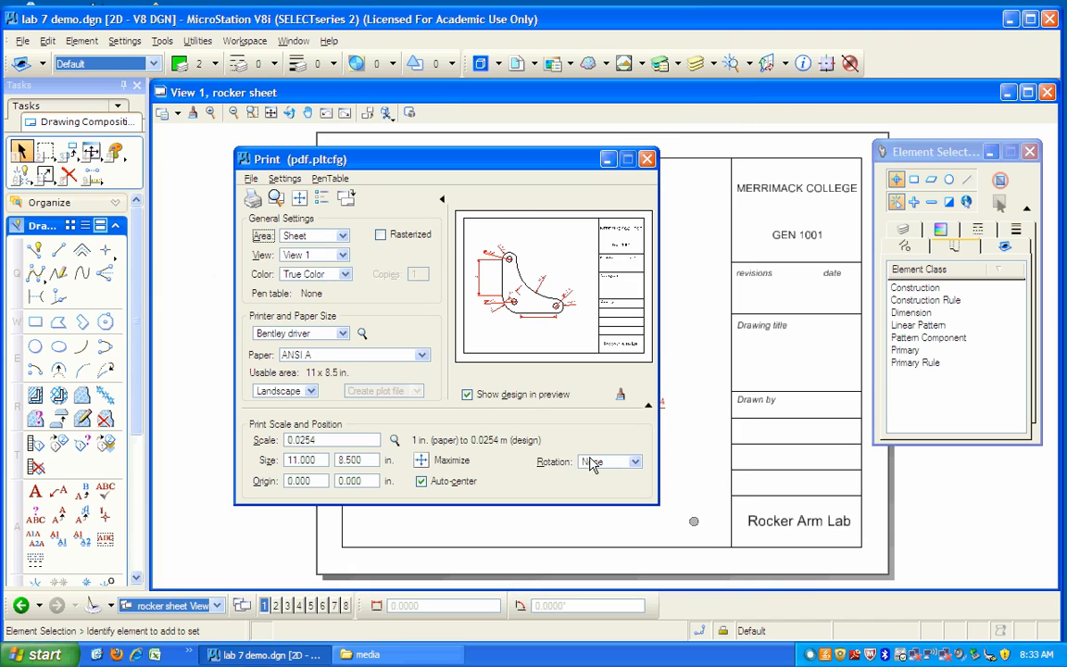
# - Print the sheet to My Documents as "lab 7 demo-rocker sheet.pdf" and close the print setup
pyautogui.click(252, 199)
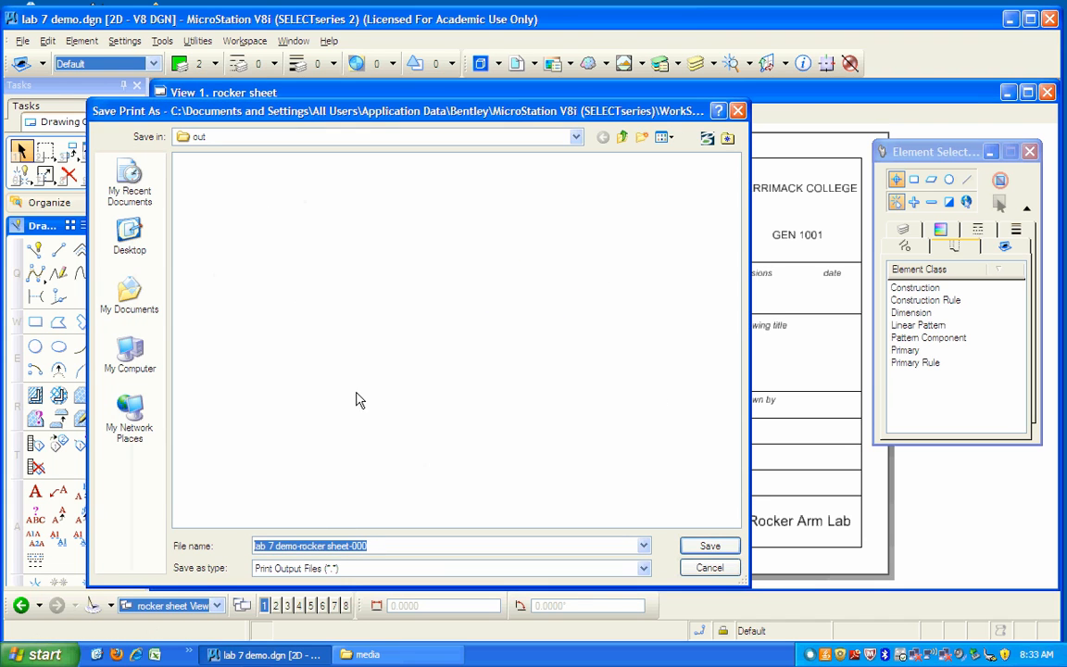
pyautogui.click(132, 298)
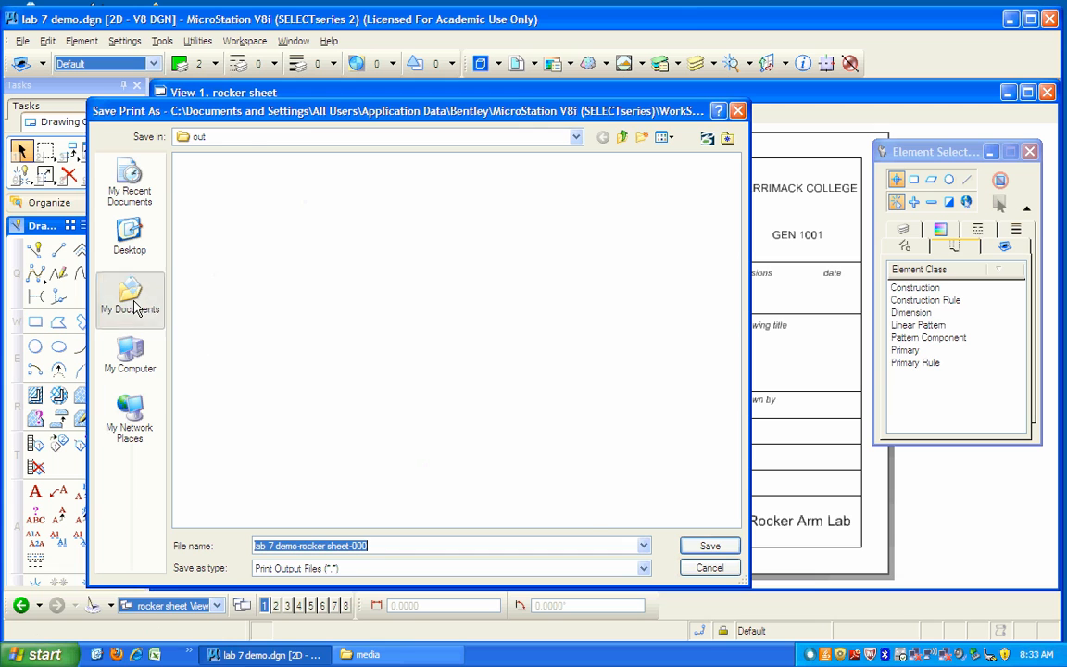
pyautogui.click(390, 546)
pyautogui.press('BackSpace')
pyautogui.press('BackSpace')
pyautogui.press('BackSpace')
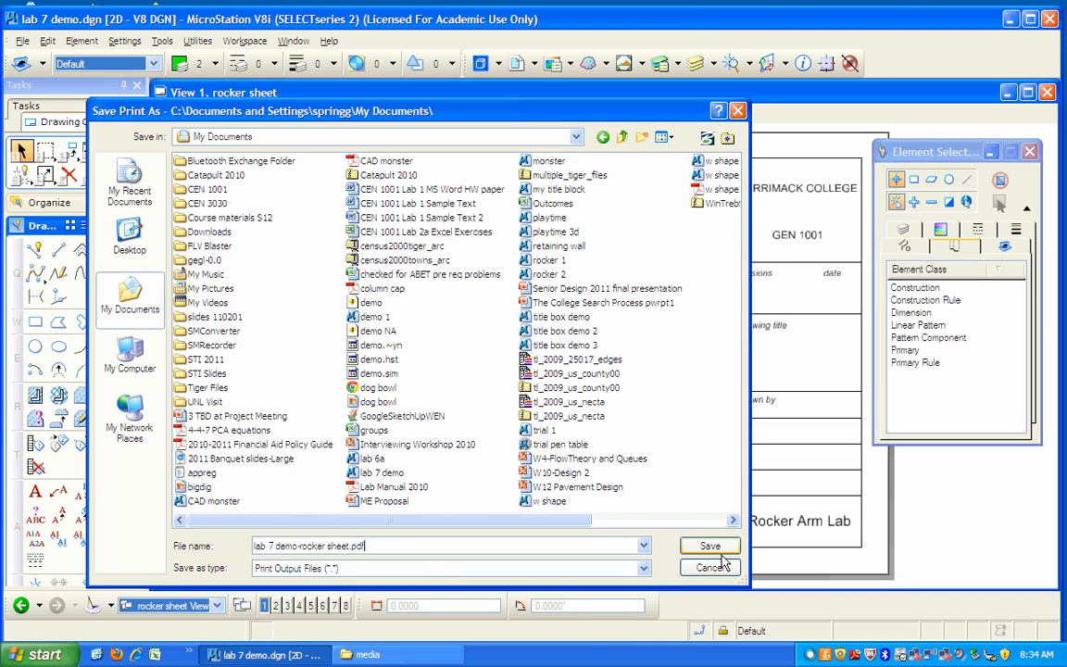
pyautogui.click(720, 550)
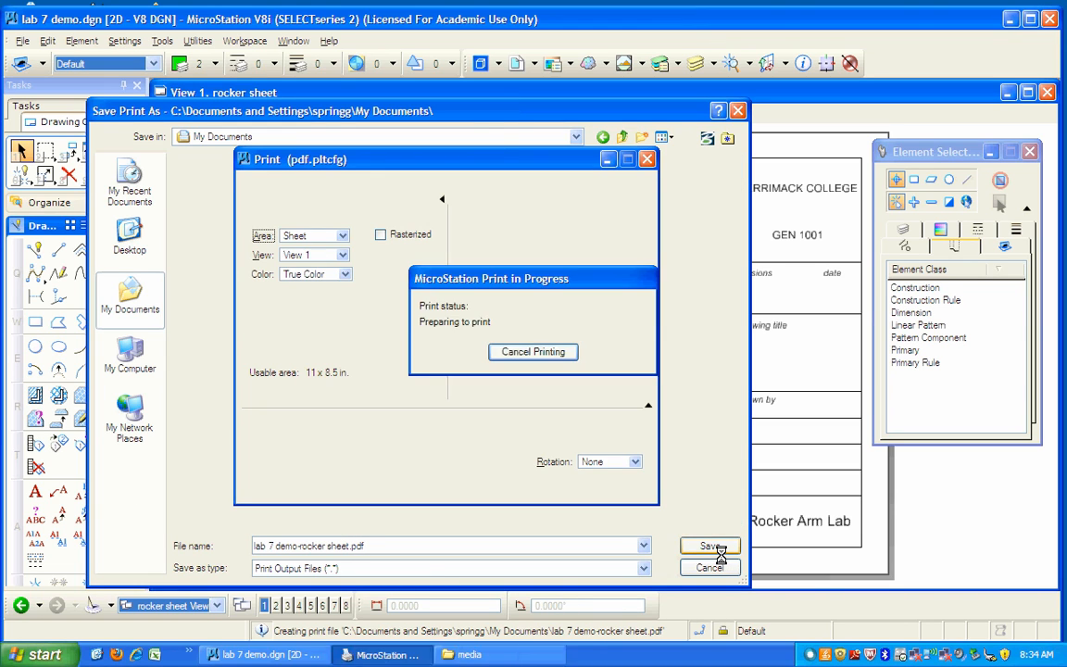
pyautogui.click(648, 160)
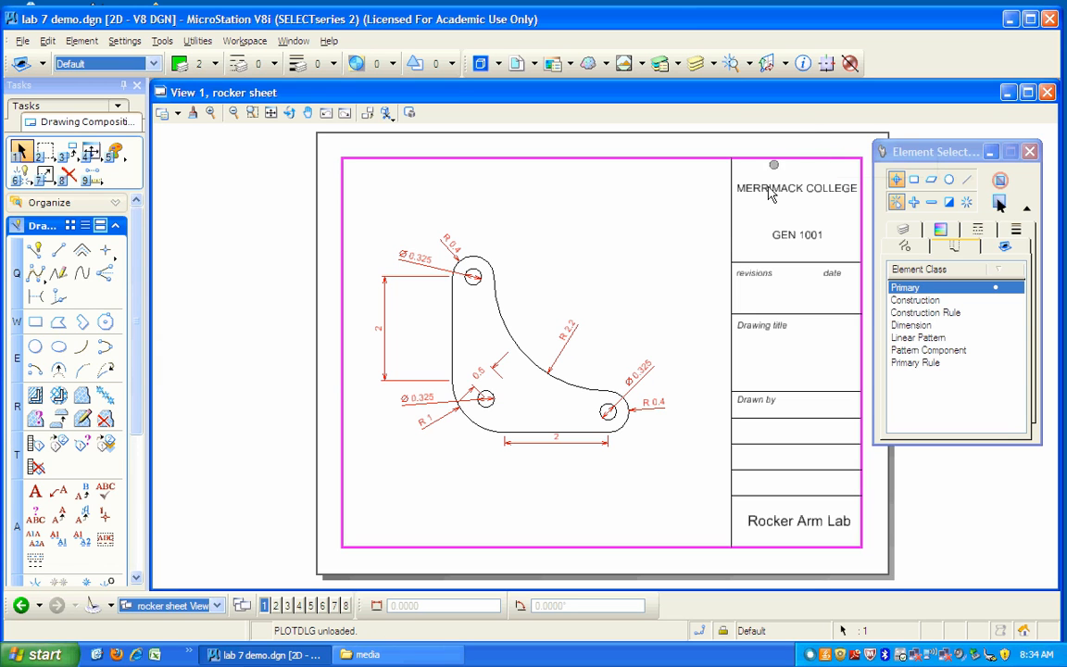
# - Switch to the My Documents folder and open lab 7 demo-rocker sheet.pdf in Adobe Reader, dismissing the reading options, to check the print
pyautogui.click(1010, 20)
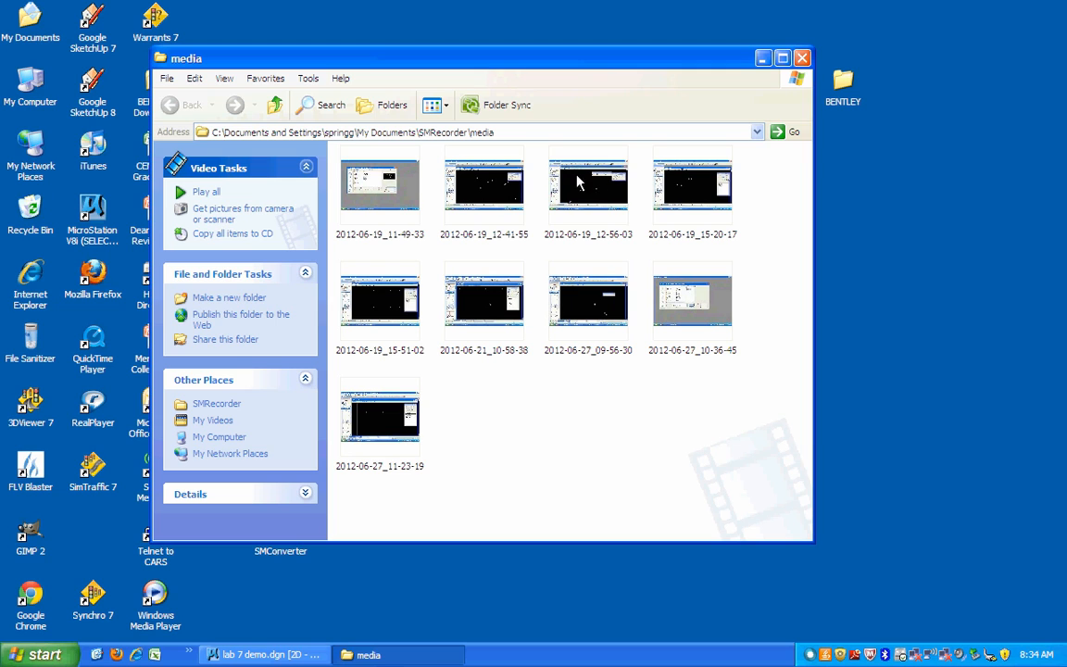
pyautogui.doubleClick(40, 32)
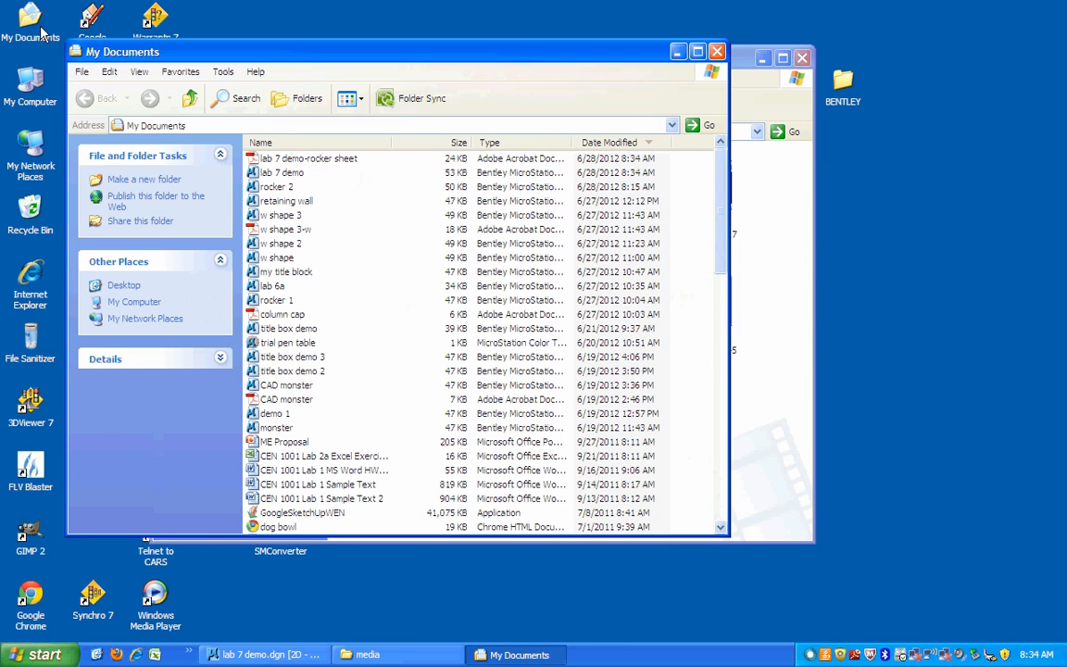
pyautogui.click(313, 162)
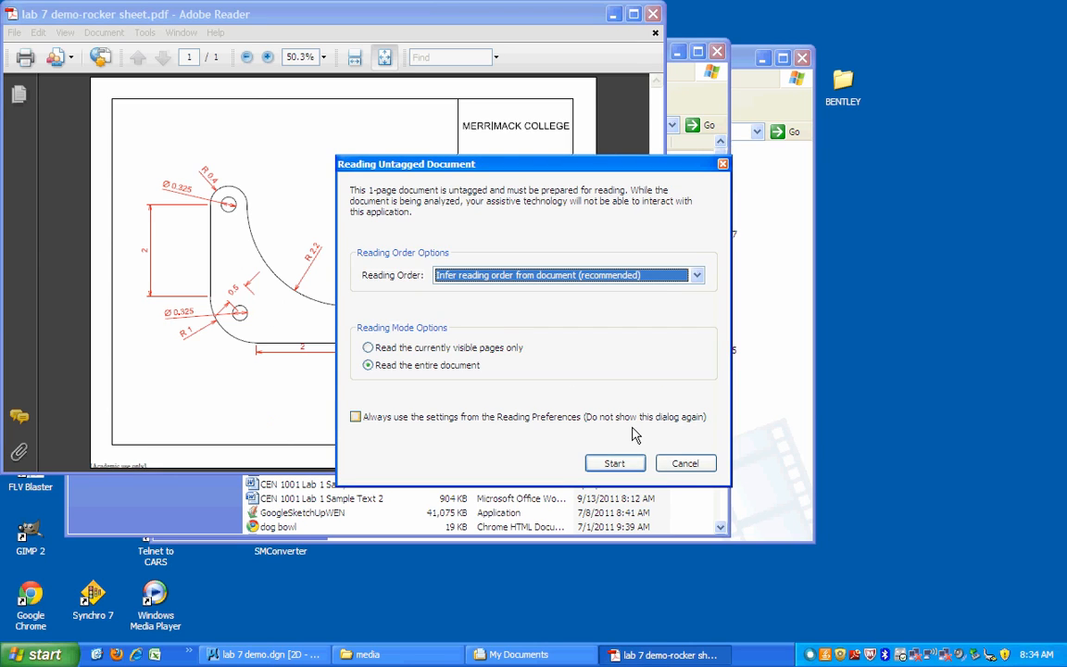
pyautogui.click(687, 464)
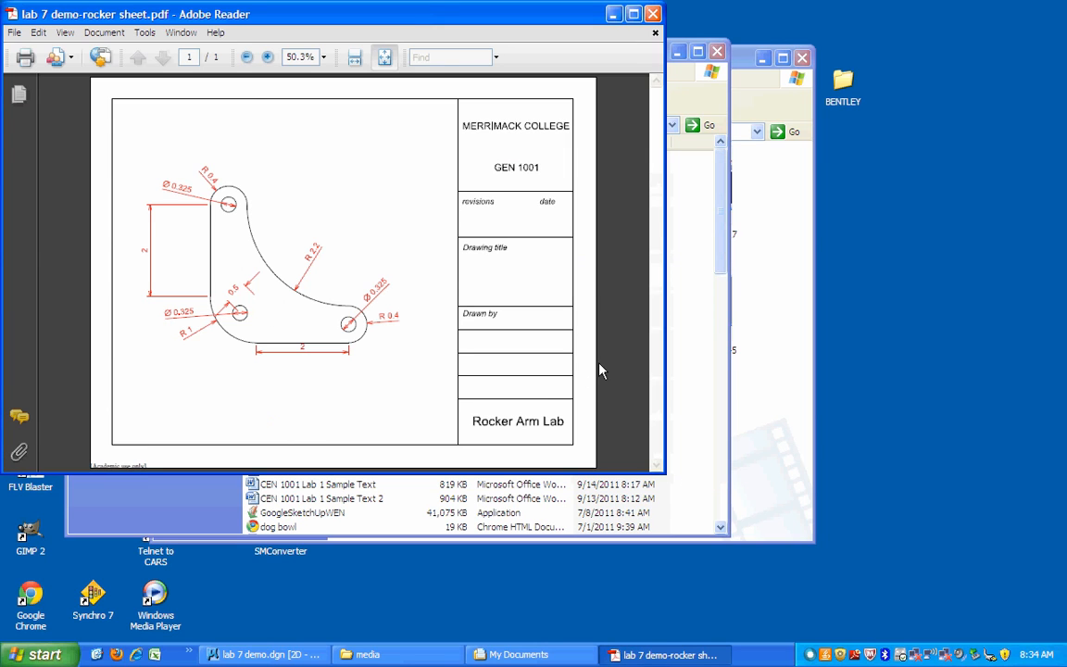